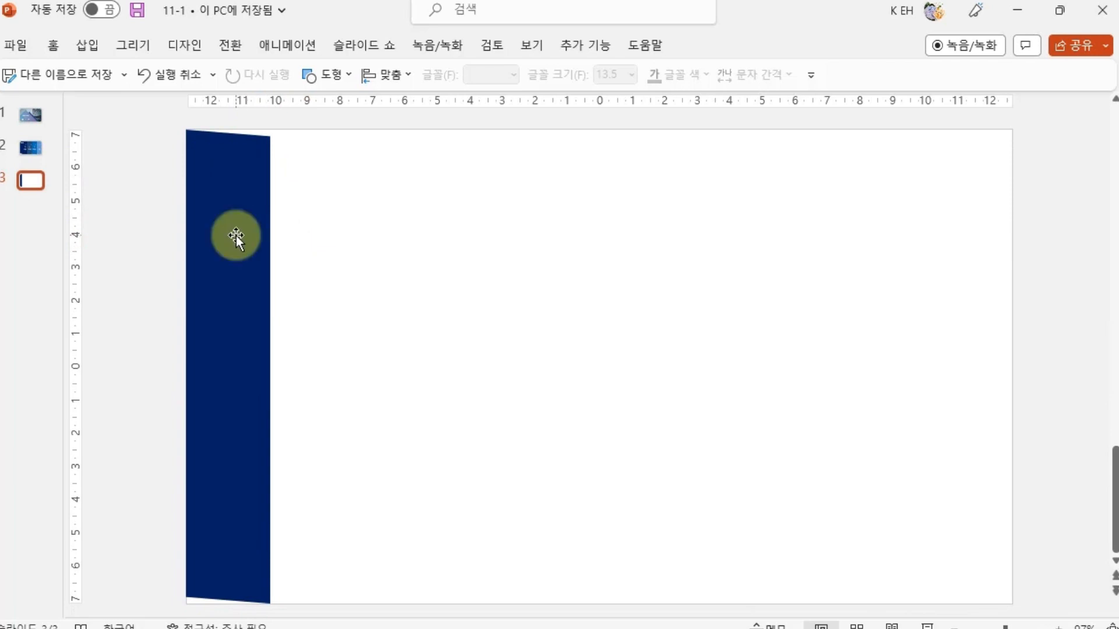
click(236, 198)
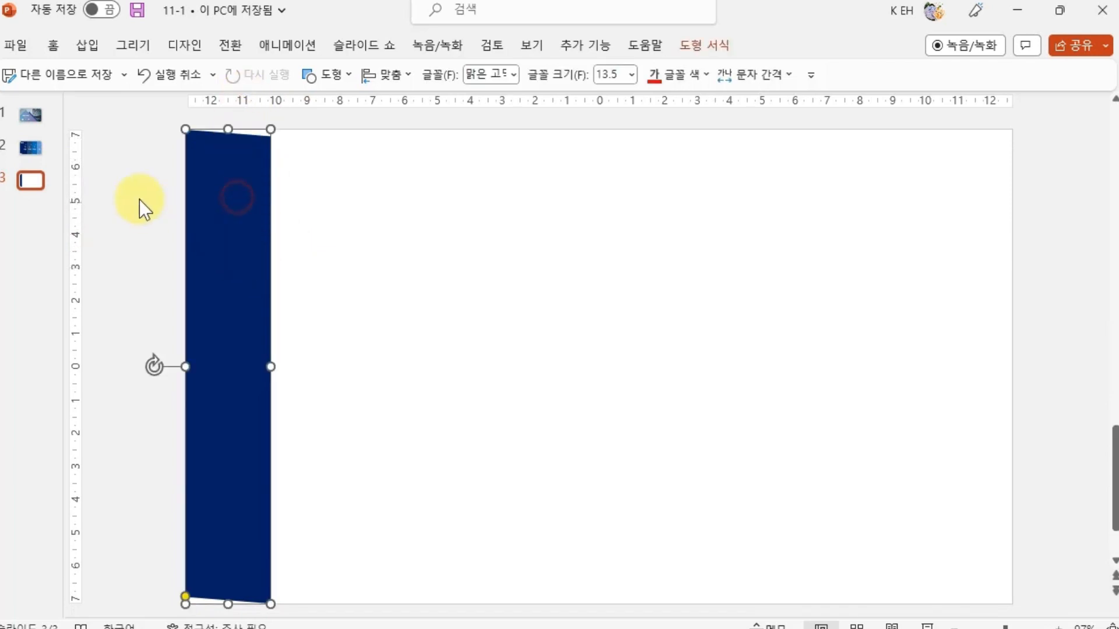
click(40, 148)
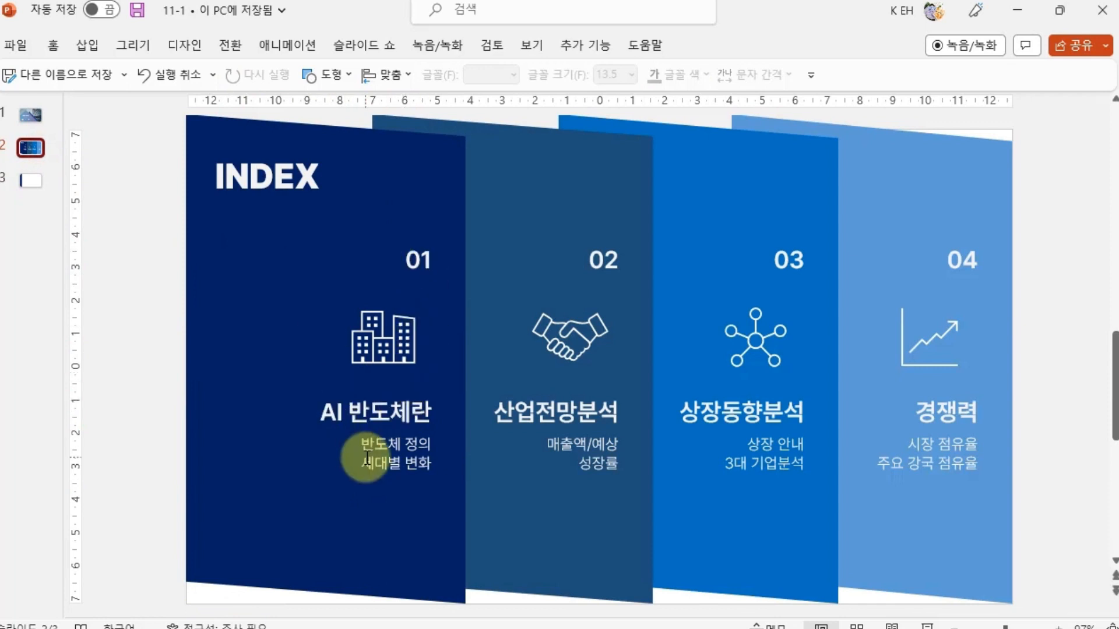
click(35, 178)
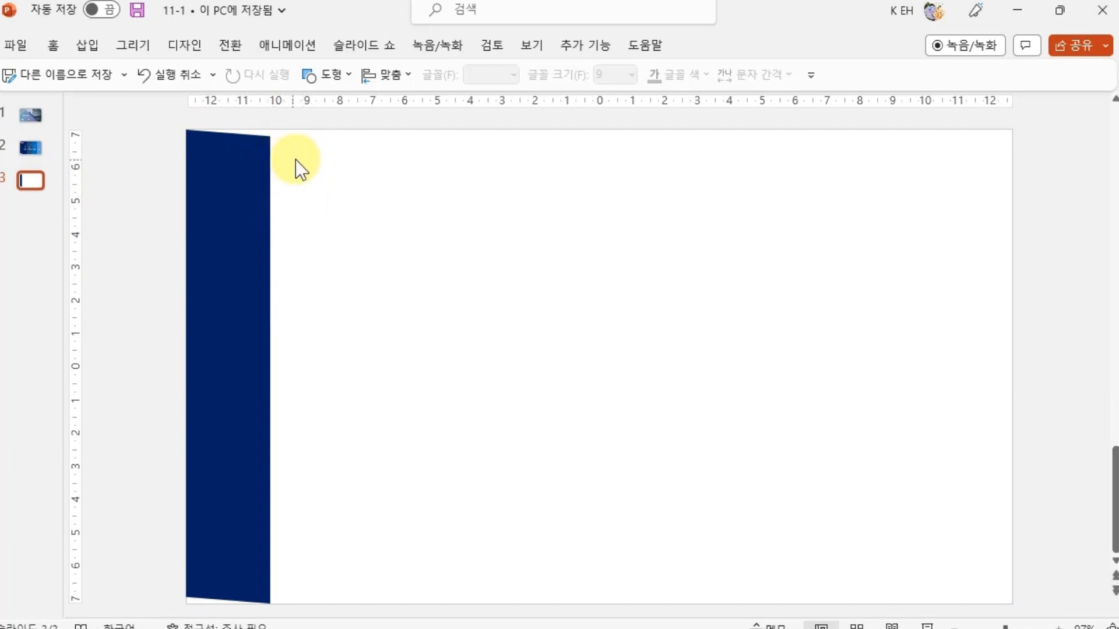
- Draw a rectangle with two same-side rounded corners, about 1.5 by 1.2 cm, rotated to project from the navy band's upper right edge
click(341, 80)
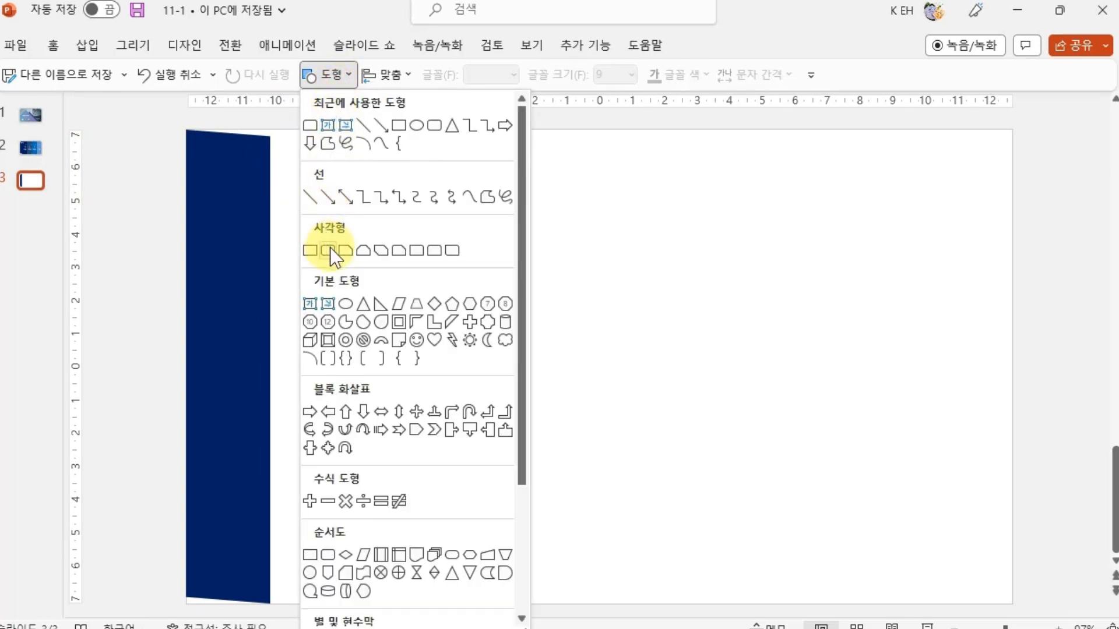
click(430, 250)
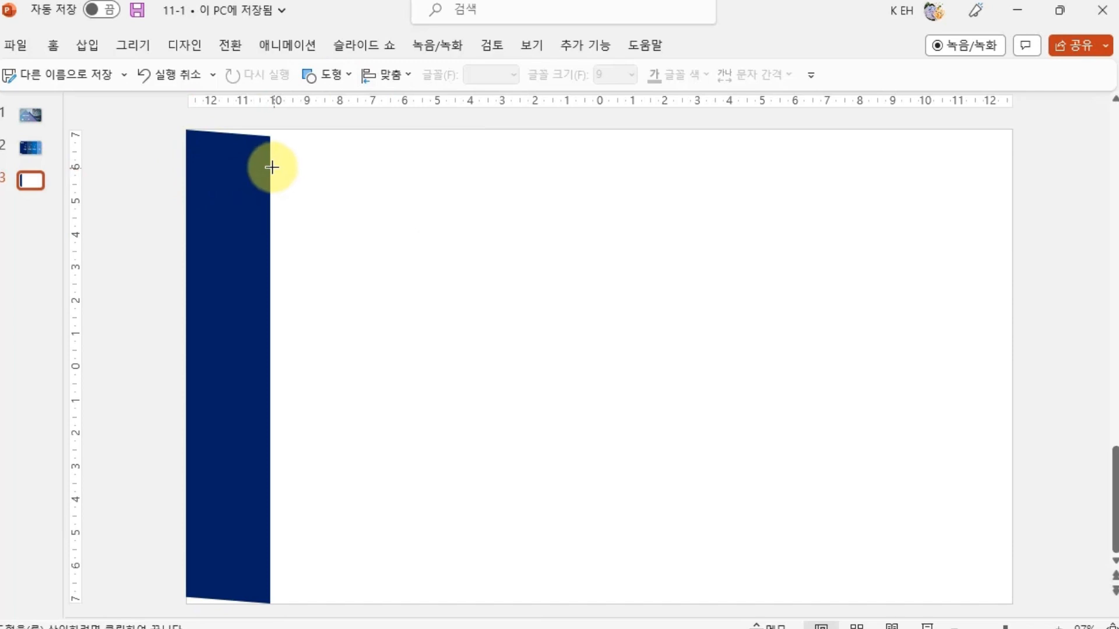
drag(270, 164, 325, 192)
drag(298, 131, 318, 181)
click(302, 226)
click(296, 187)
click(316, 219)
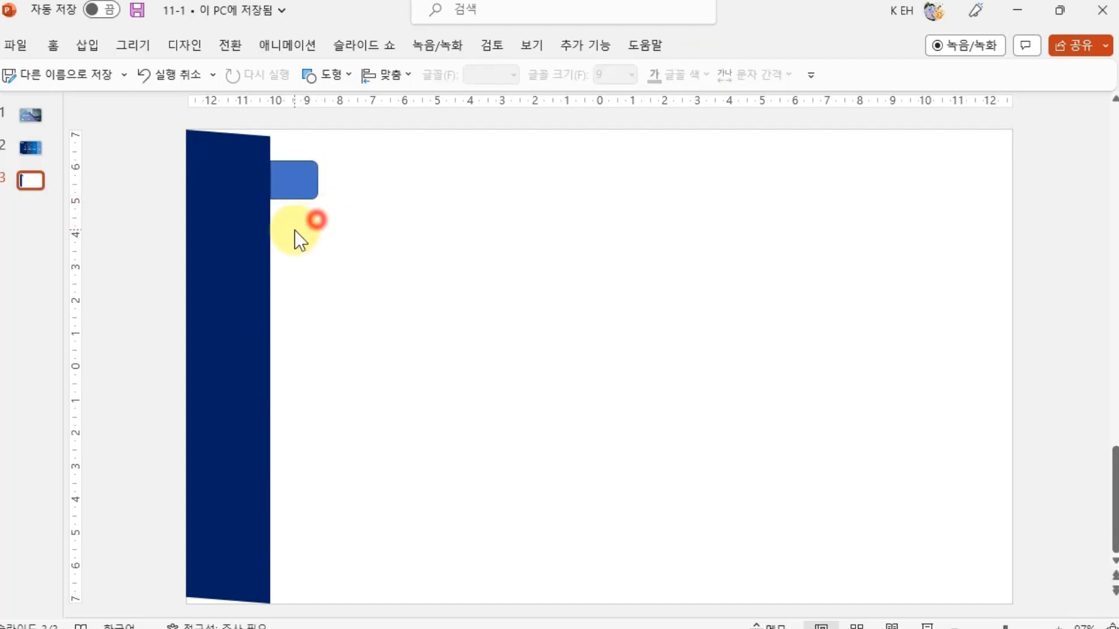
- Remove the outline from the small rounded tab beside the navy band
click(293, 181)
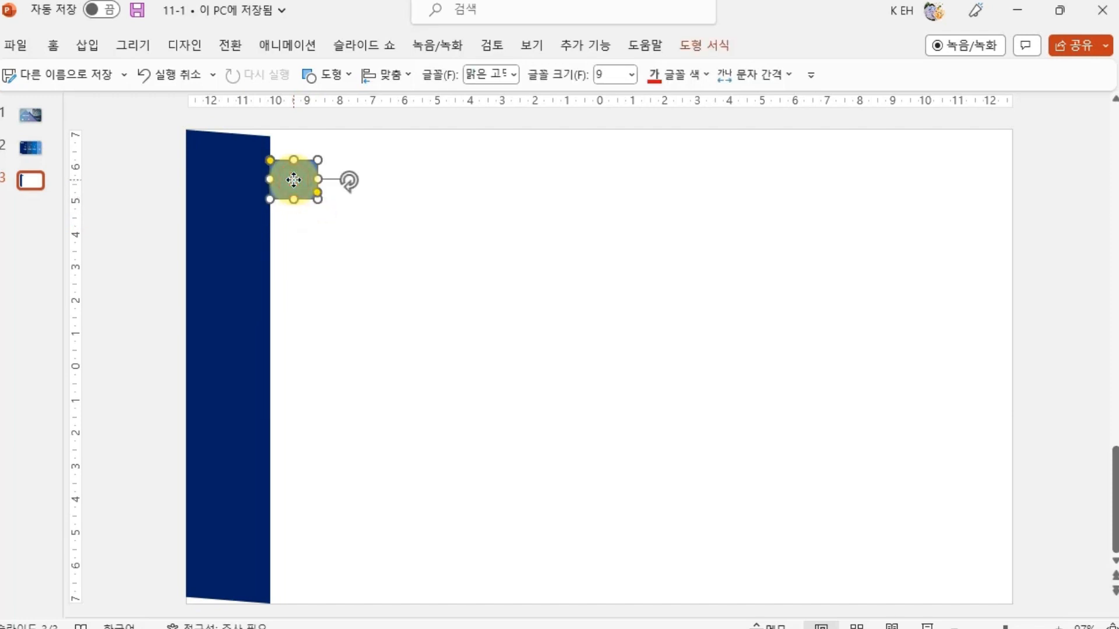
right_click(294, 180)
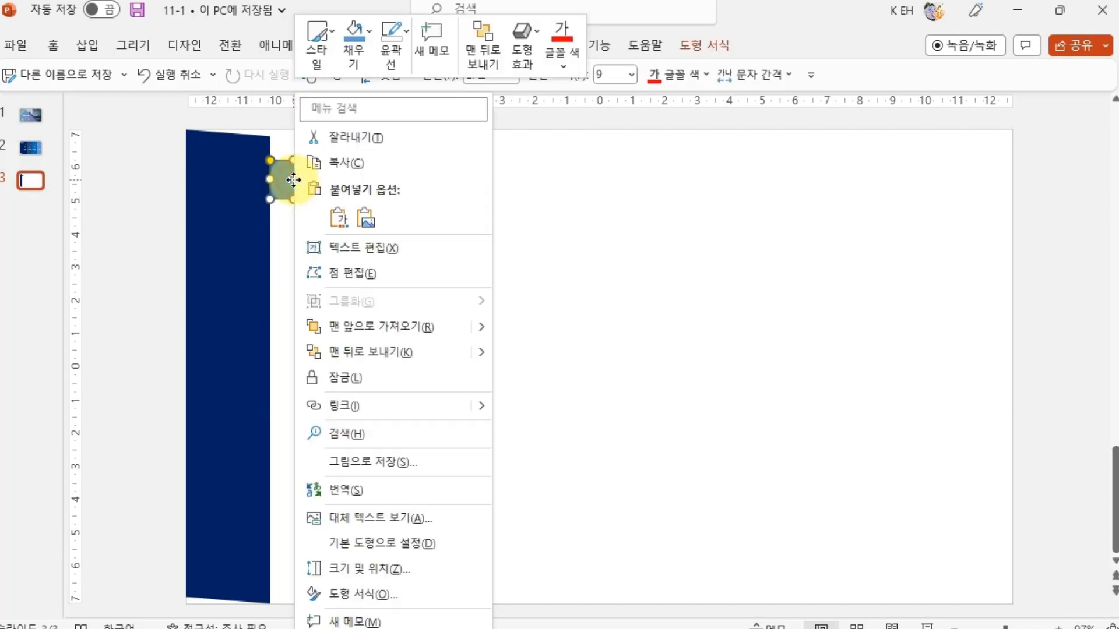
click(387, 56)
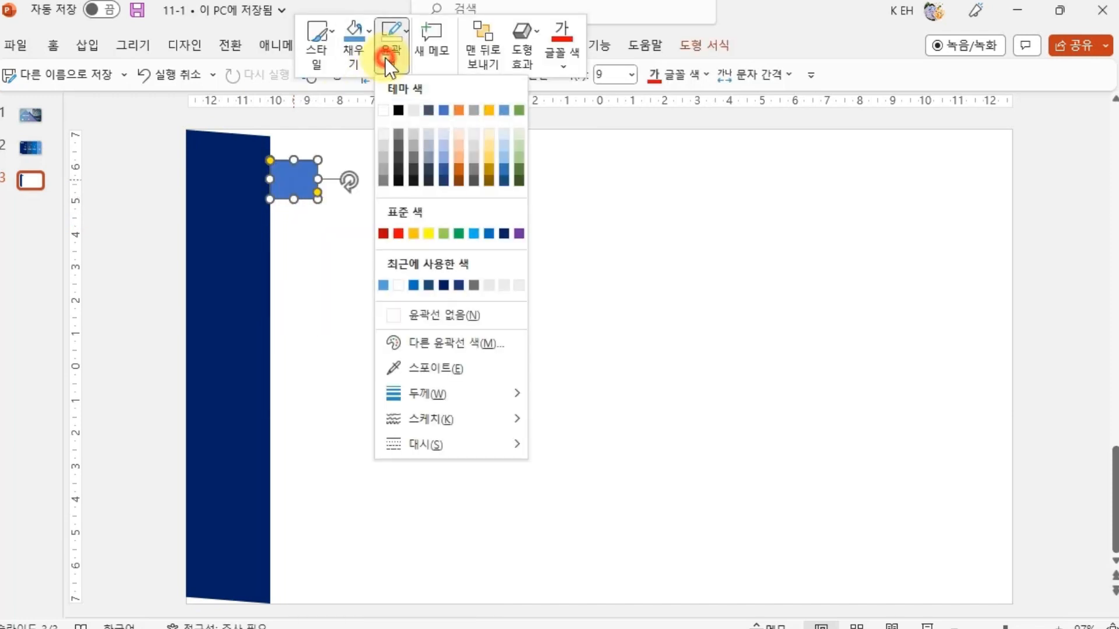
click(420, 320)
click(384, 268)
- Duplicate the rounded tab downward to make a stack of four adjoining tabs along the navy band
click(303, 185)
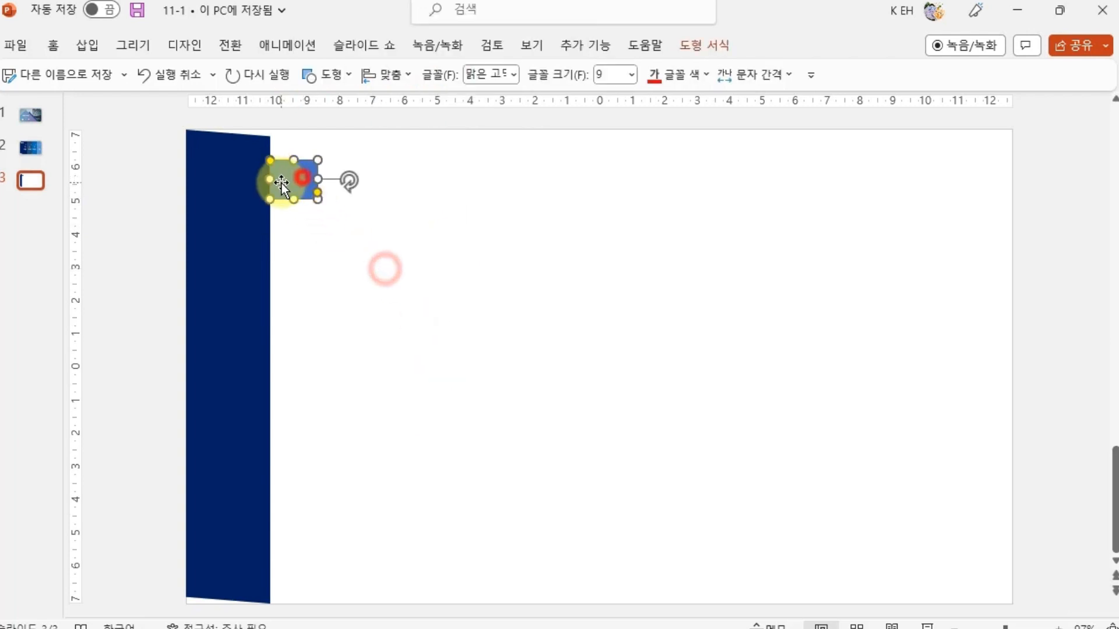
drag(296, 182, 308, 295)
click(344, 272)
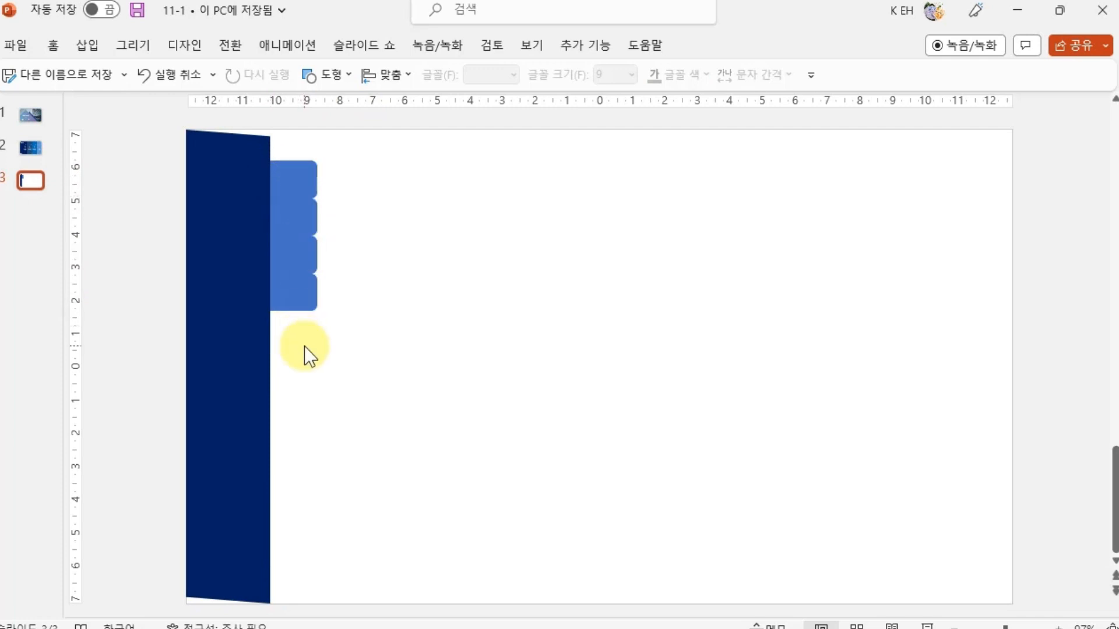
- Copy the four coloured background panels from the INDEX slide onto slide 3 and shrink them to swatches about 2 cm wide
click(37, 148)
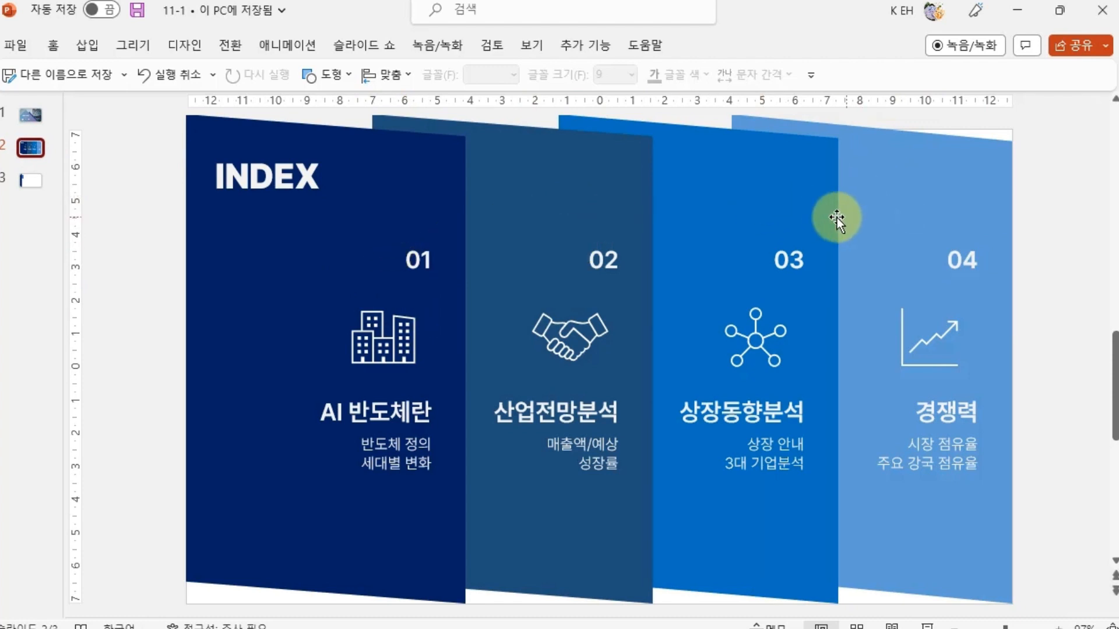
click(407, 218)
shift+click(589, 198)
shift+click(742, 194)
shift+click(953, 182)
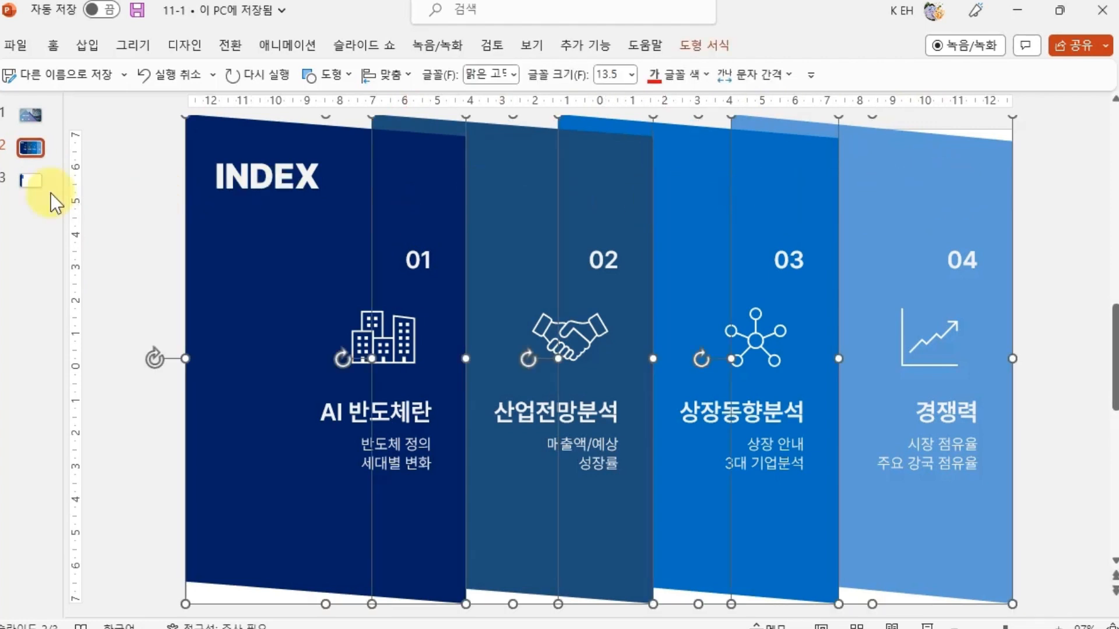
key(Delete)
click(606, 293)
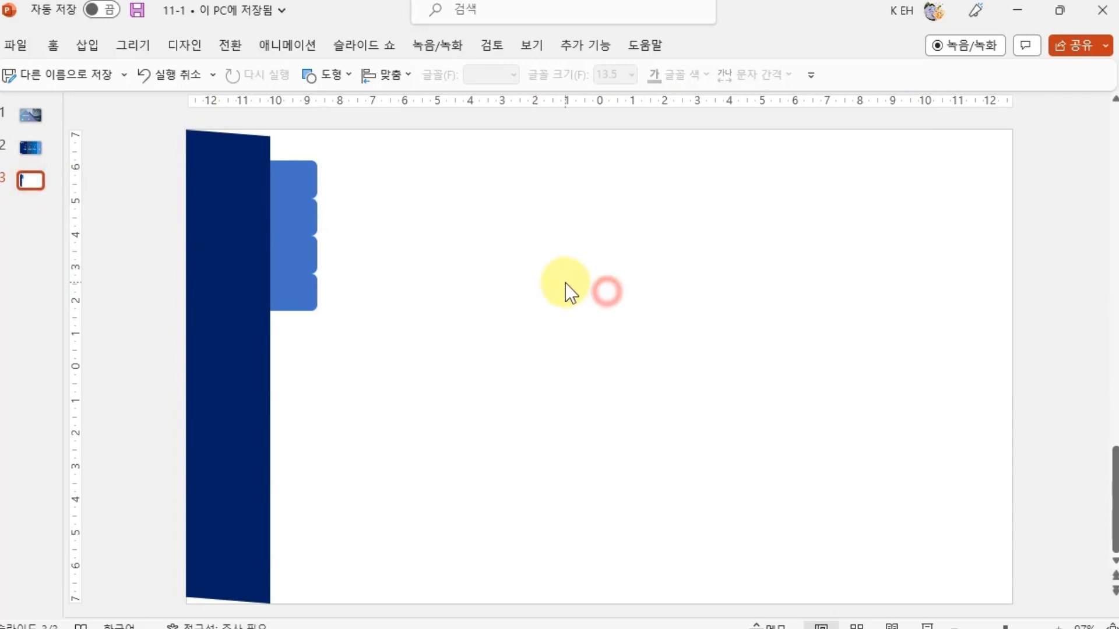
key(ctrl+v)
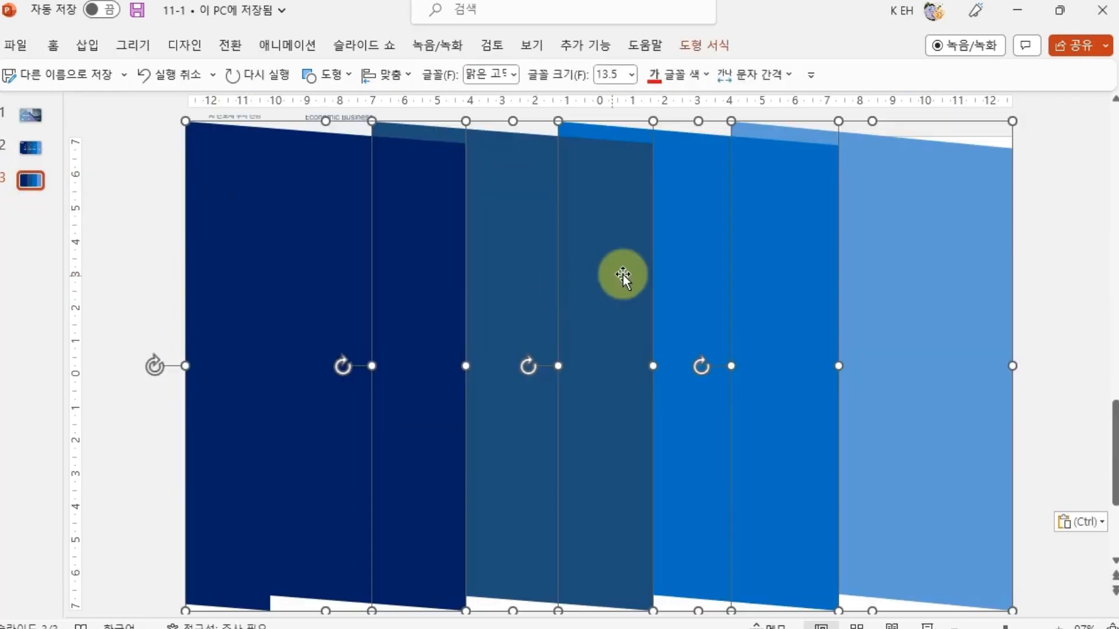
drag(1012, 611, 970, 382)
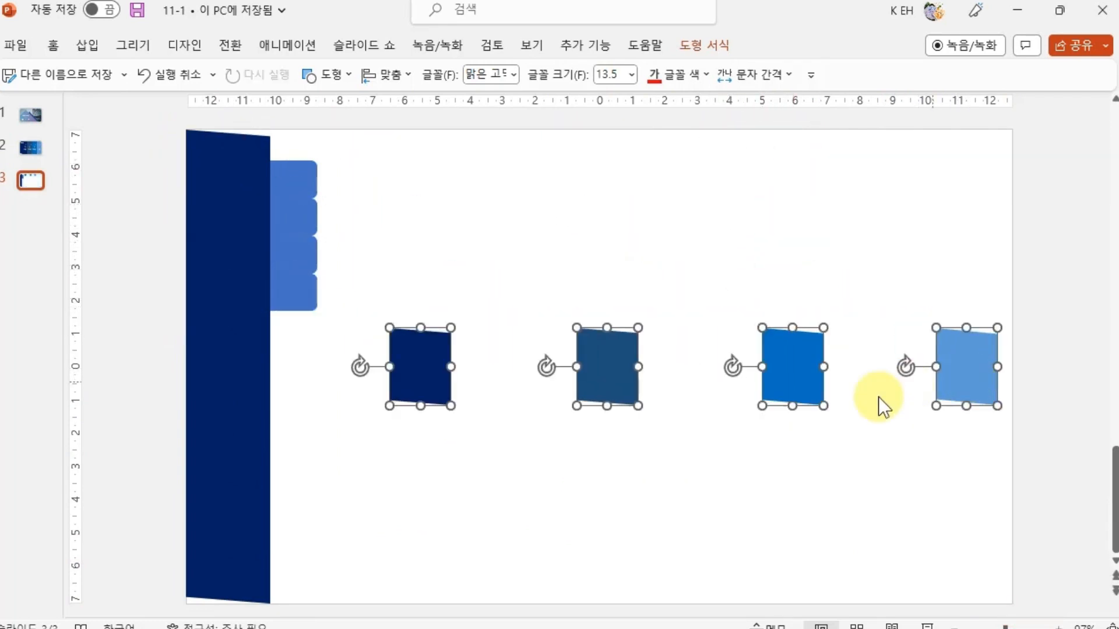
click(765, 473)
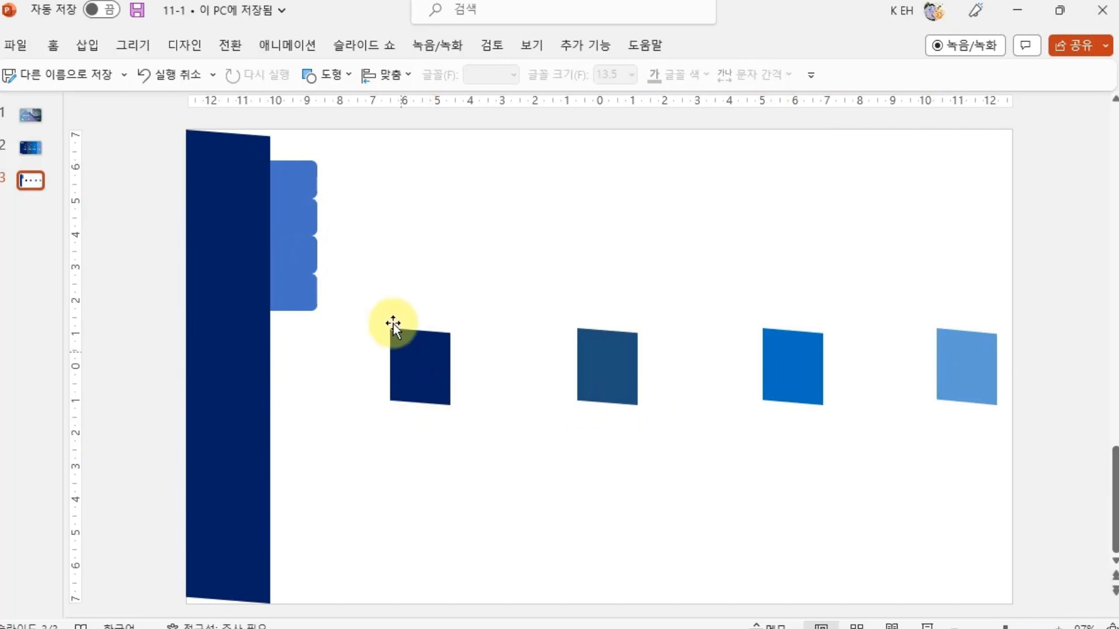
- Fill the first tab with the navy colour sampled from the first swatch using the eyedropper
click(292, 179)
right_click(294, 181)
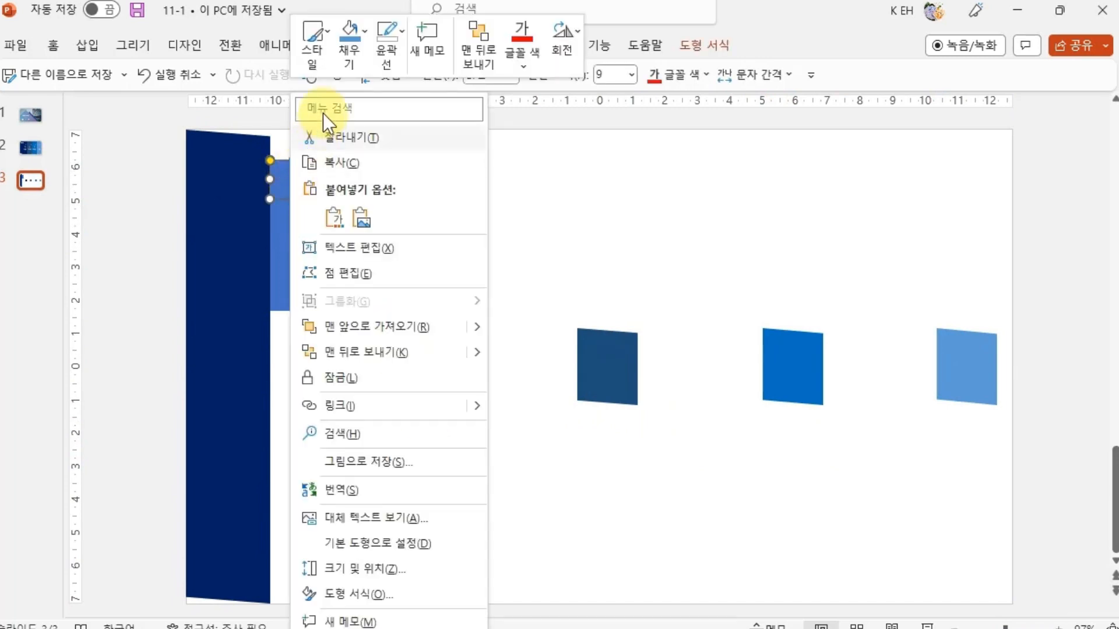
click(353, 50)
click(378, 366)
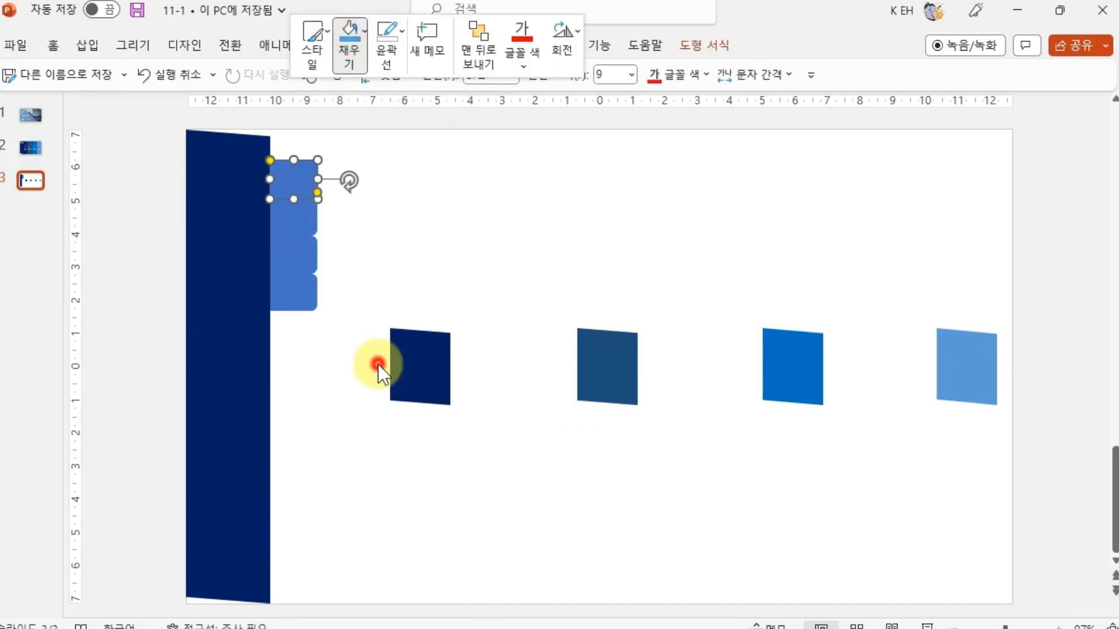
click(431, 347)
- Fill the second tab with the dark teal-blue colour sampled from the second swatch using the eyedropper
click(297, 205)
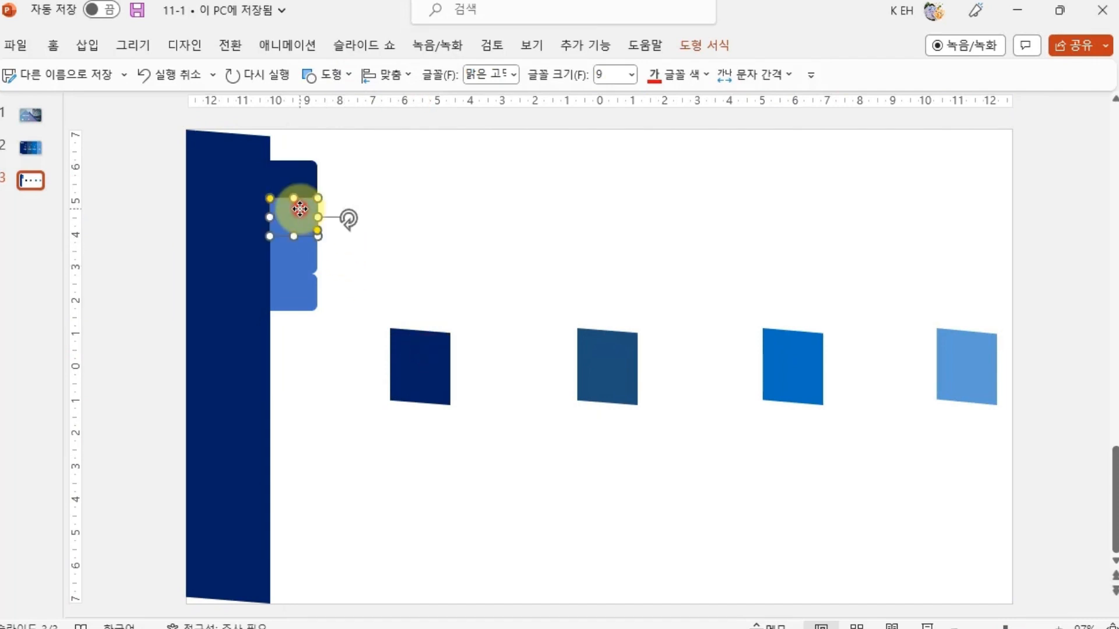
right_click(300, 209)
click(358, 60)
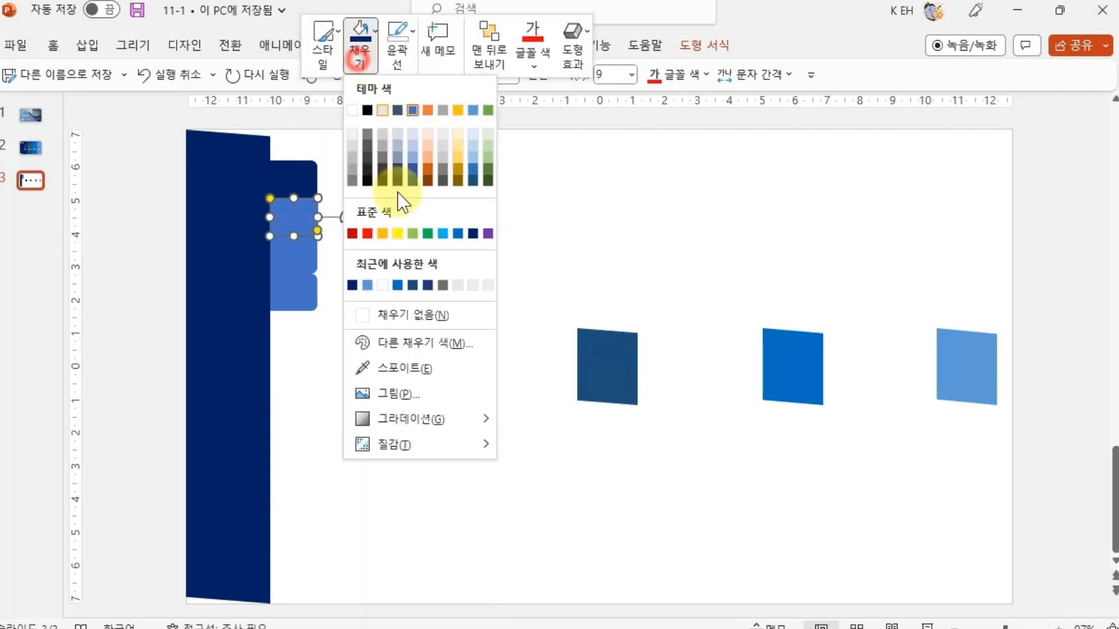
click(406, 369)
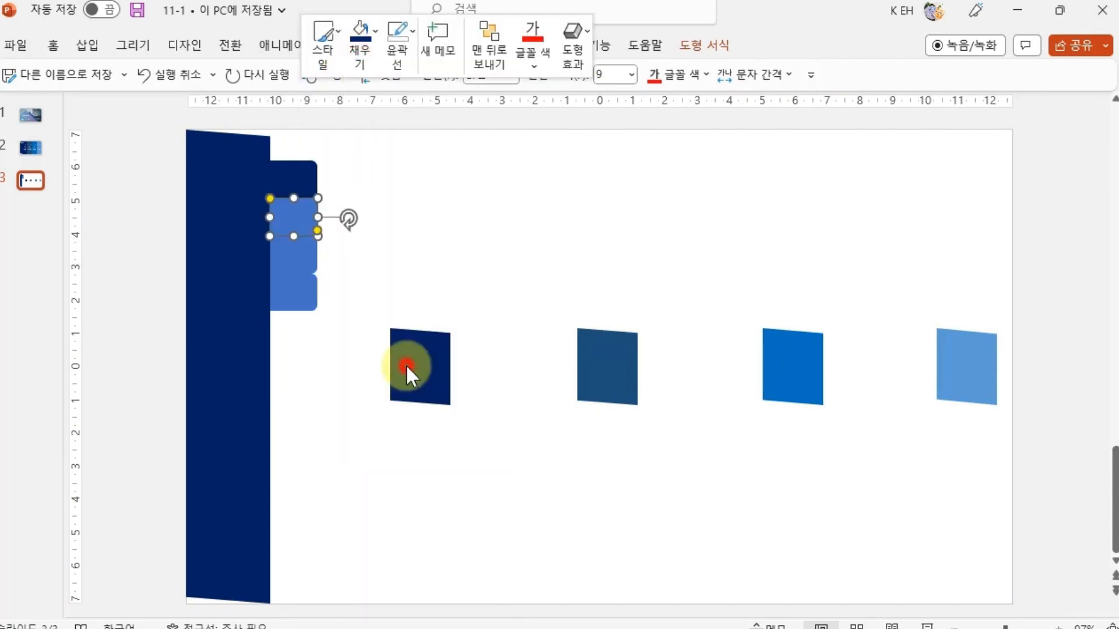
click(606, 370)
- Fill the third tab with the bright blue colour sampled from the third swatch using the eyedropper
click(288, 256)
right_click(288, 256)
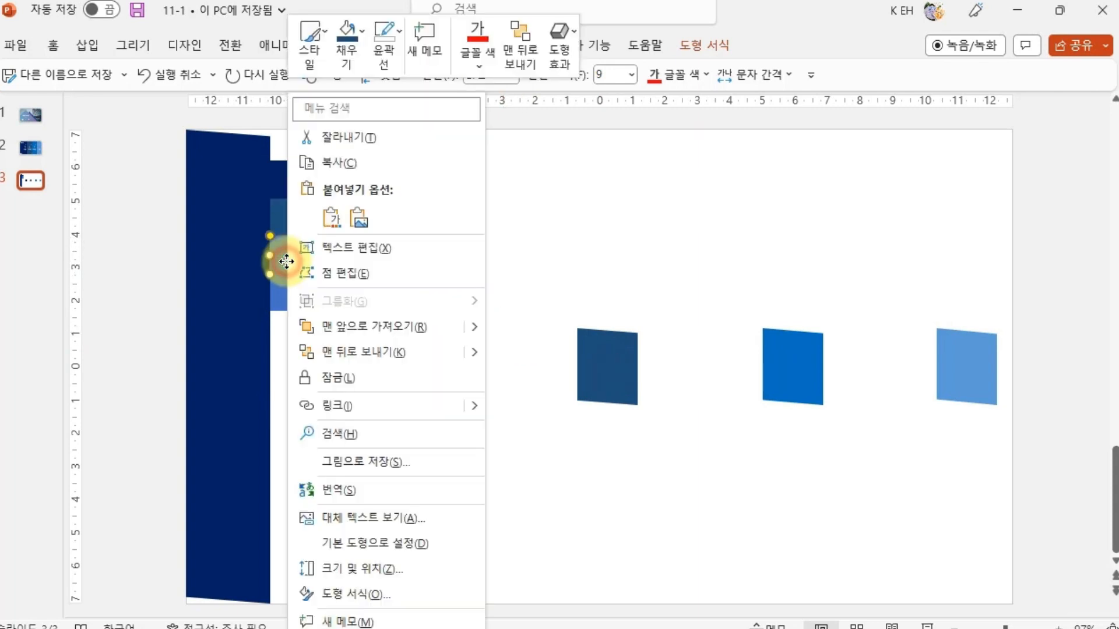
click(346, 58)
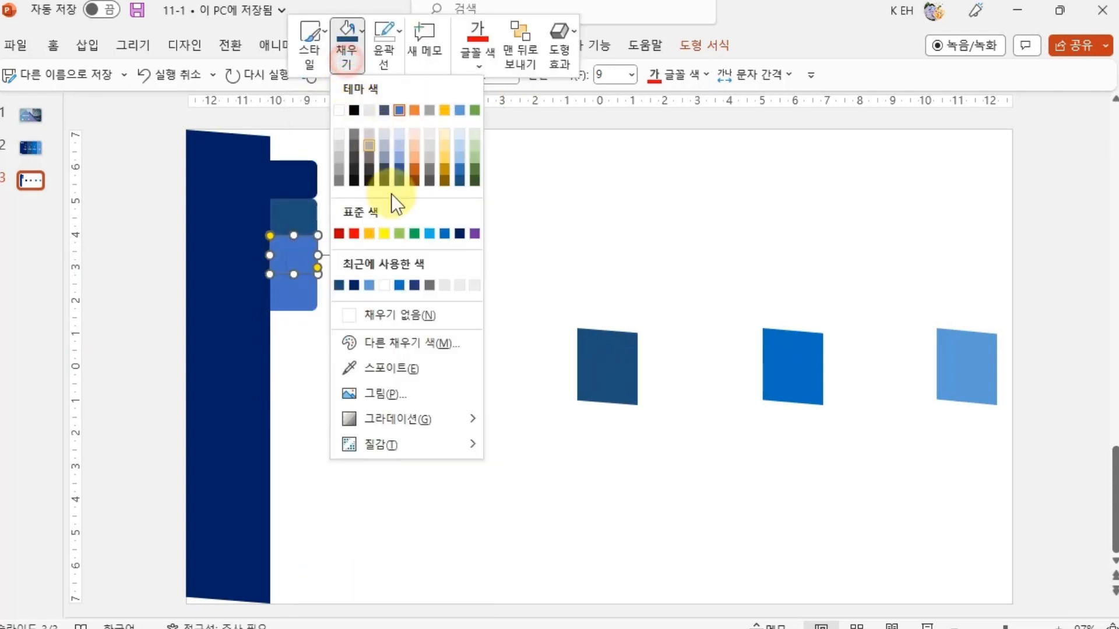
click(393, 370)
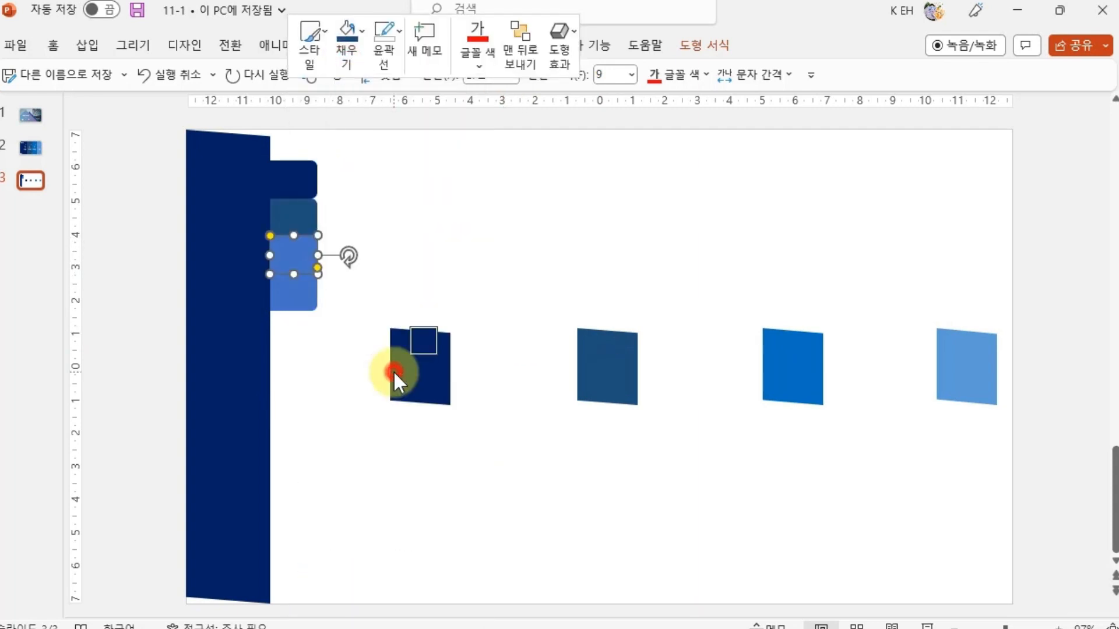
click(800, 360)
- Fill the fourth tab with the light blue colour sampled from the fourth swatch using the eyedropper
click(292, 288)
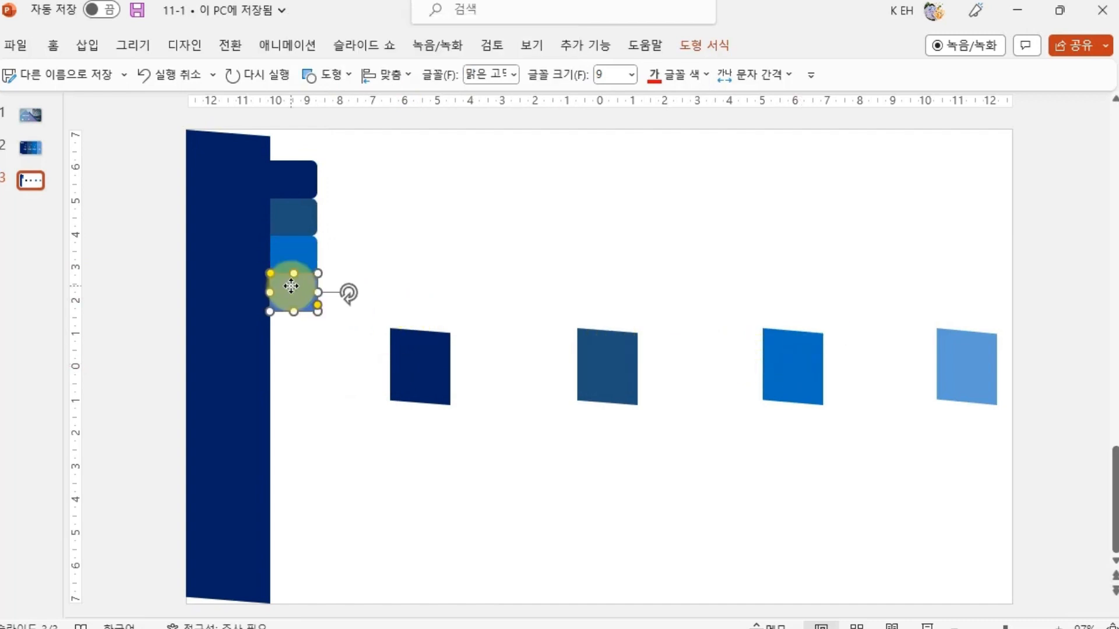
right_click(291, 286)
click(352, 53)
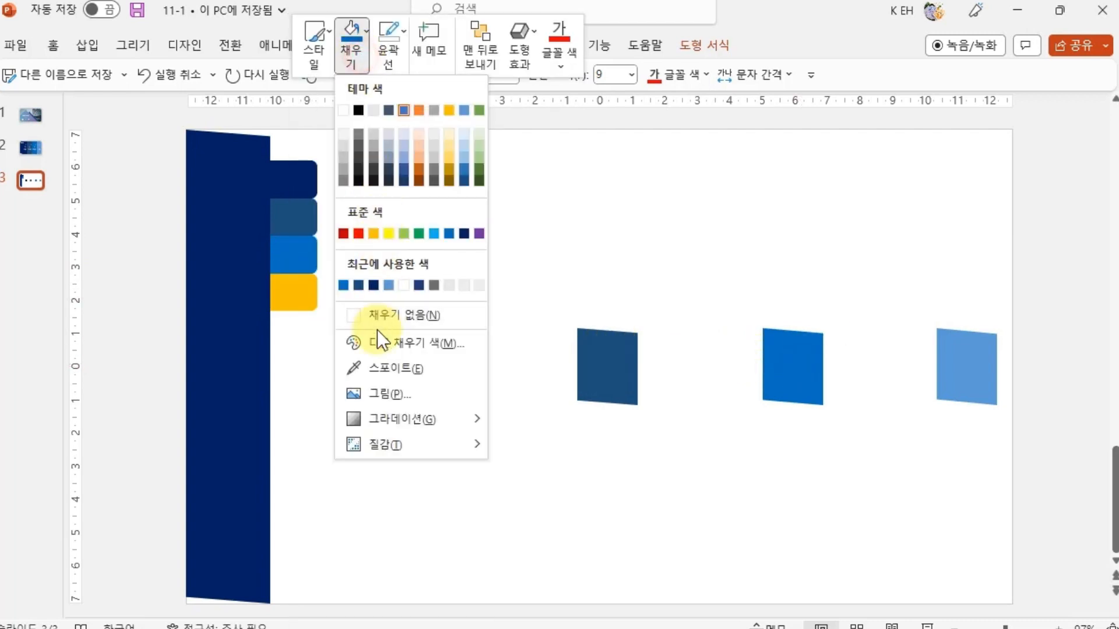
click(378, 370)
click(967, 370)
click(780, 490)
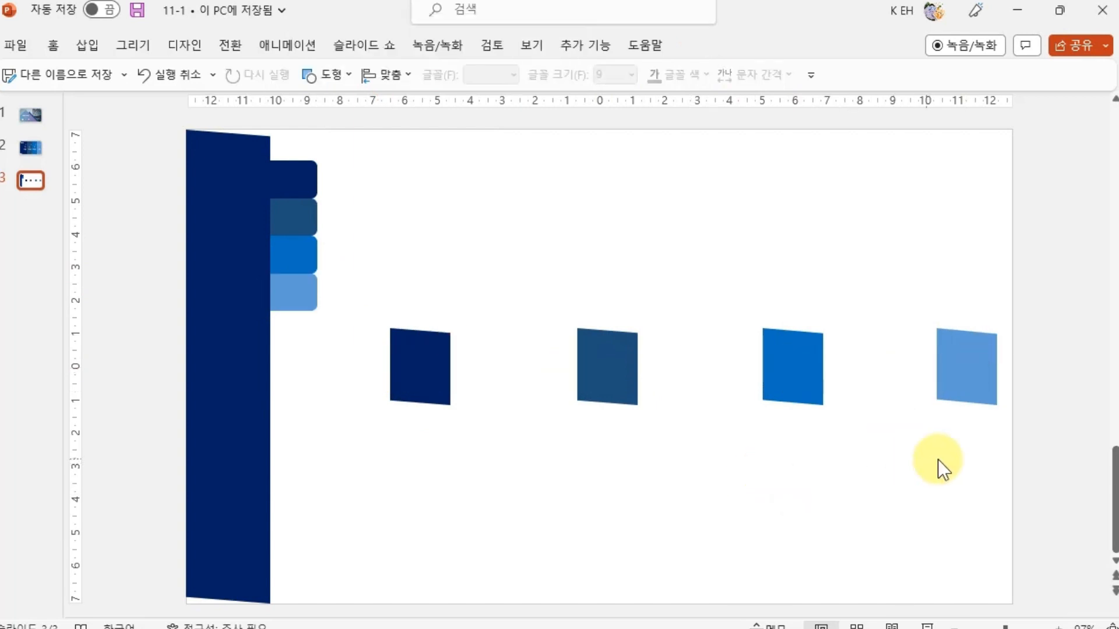
- Delete the four colour swatches from slide 3
drag(1045, 451, 369, 280)
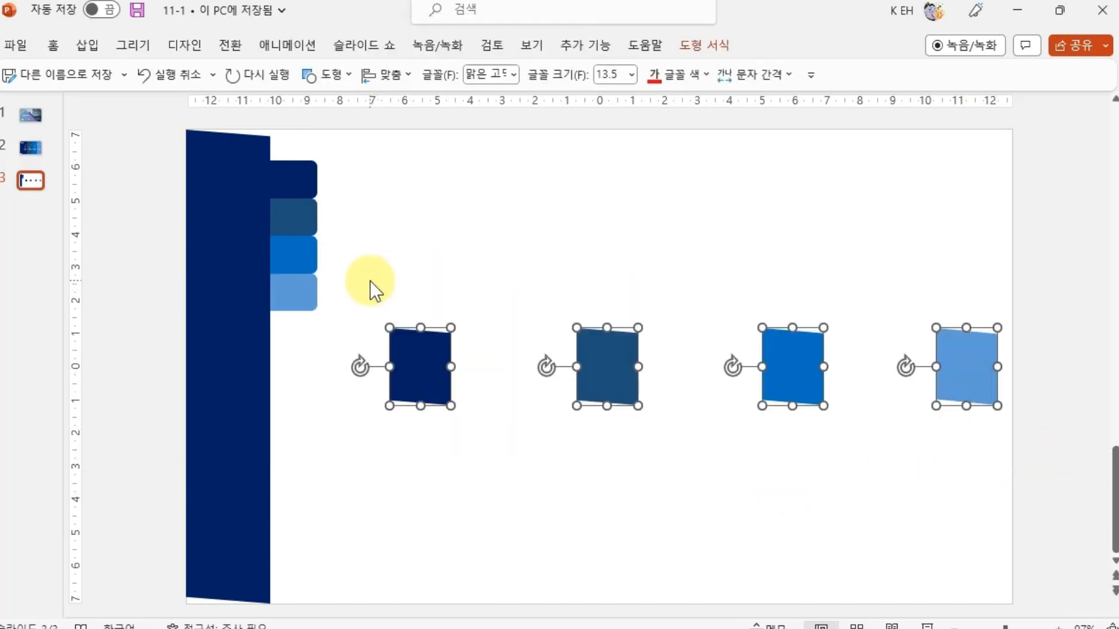
key(Delete)
click(347, 334)
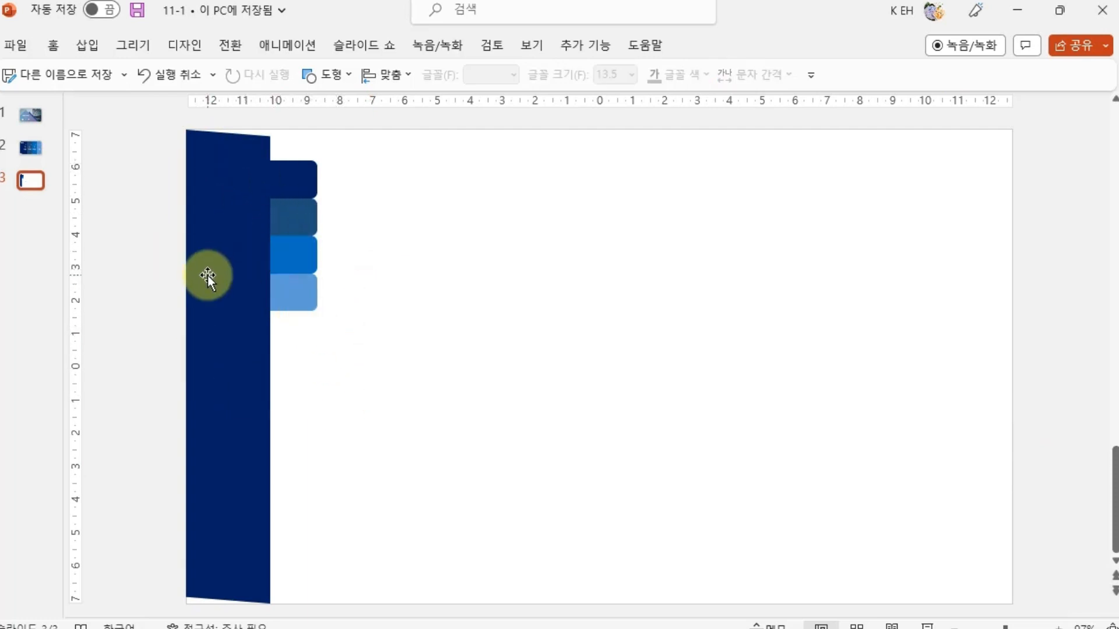
- Open slide 2 with the INDEX layout
click(36, 153)
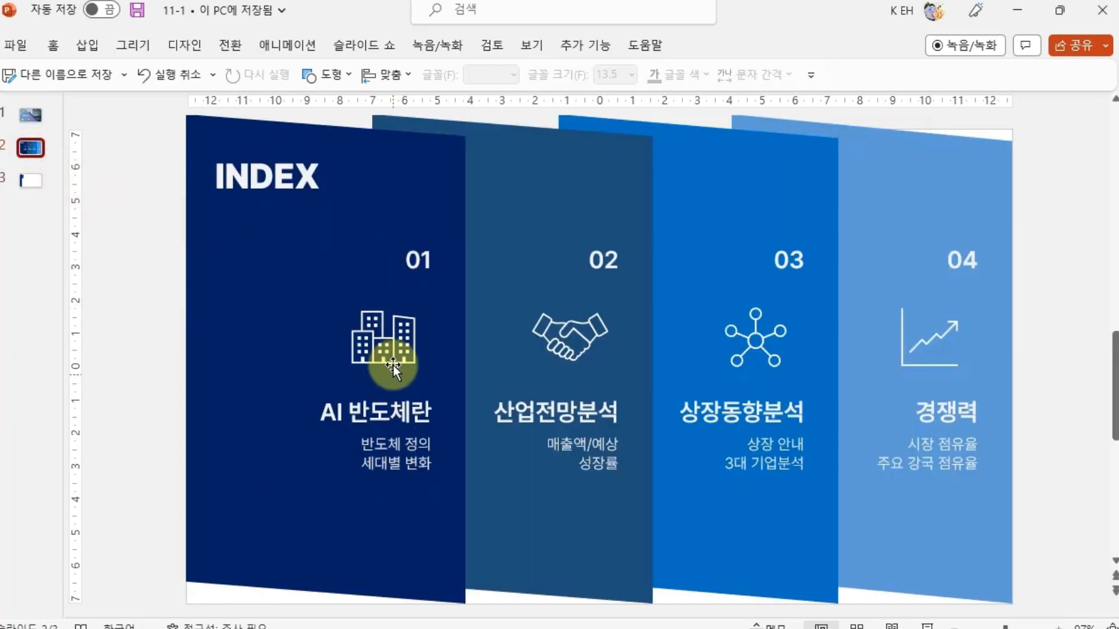
click(421, 262)
shift+click(394, 341)
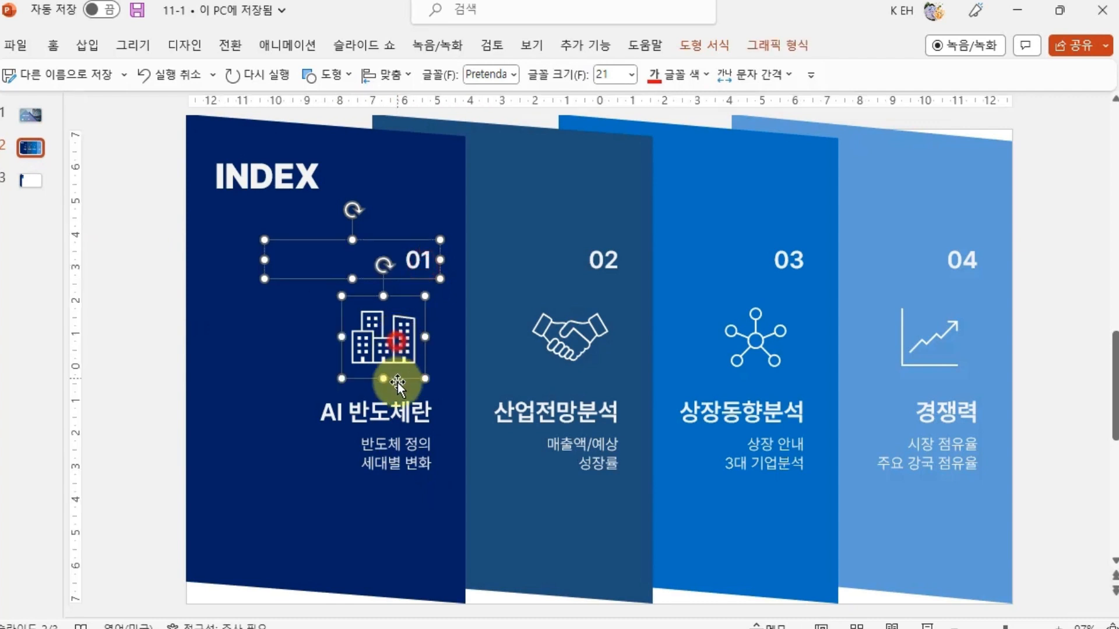
shift+click(400, 414)
shift+click(405, 444)
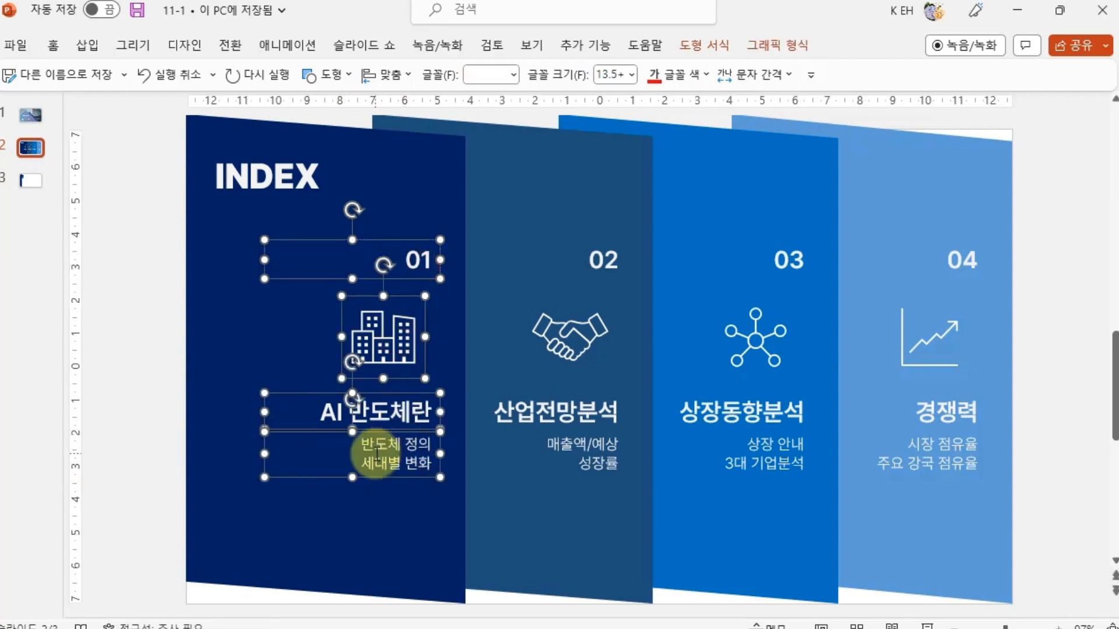
click(385, 528)
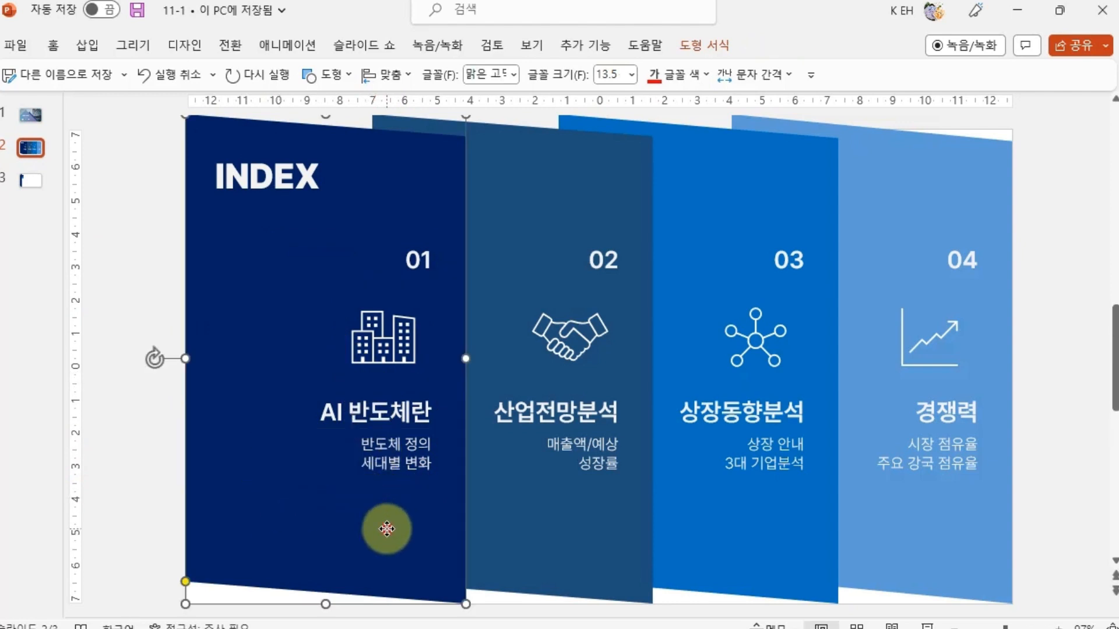
- Copy the 01 number and the building icon from the navy panel of the INDEX slide and paste them on slide 3
click(418, 260)
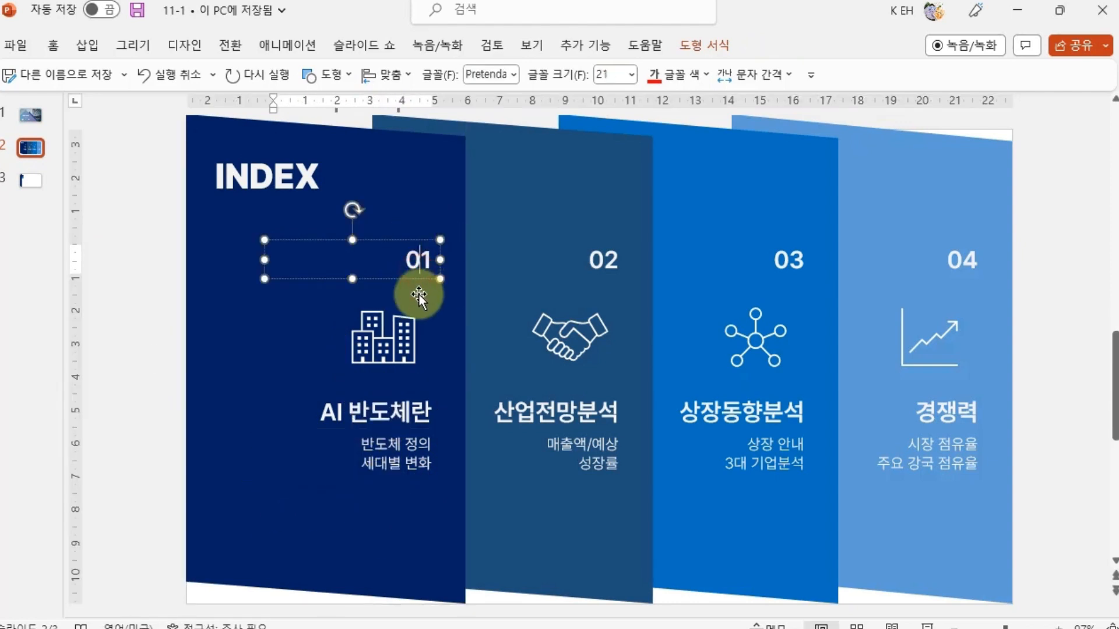
shift+click(396, 350)
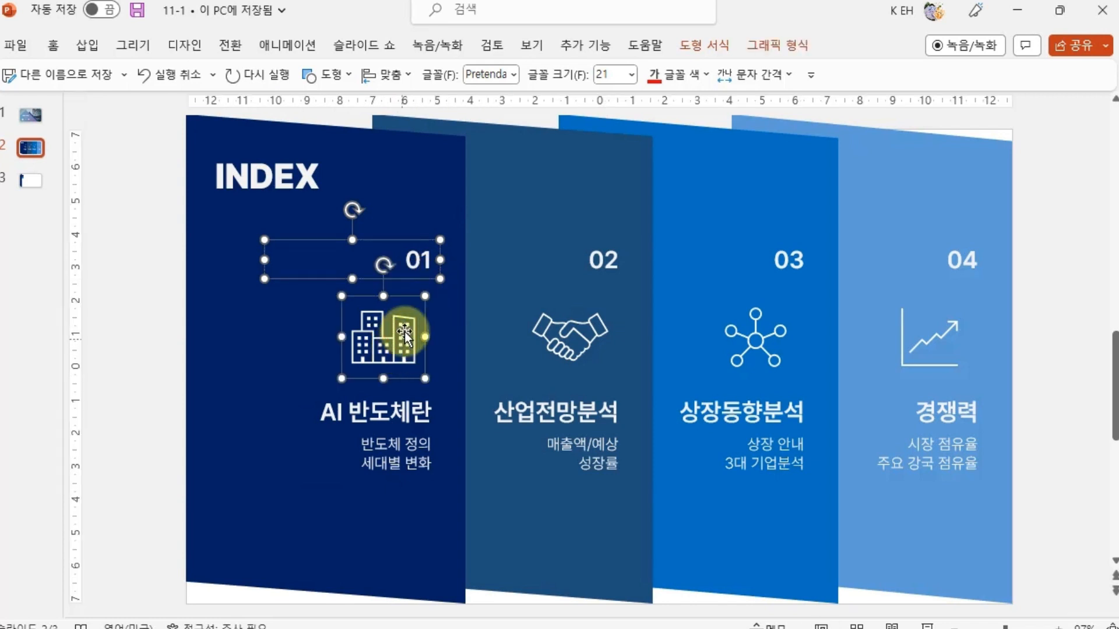
click(27, 181)
click(470, 281)
key(ctrl+v)
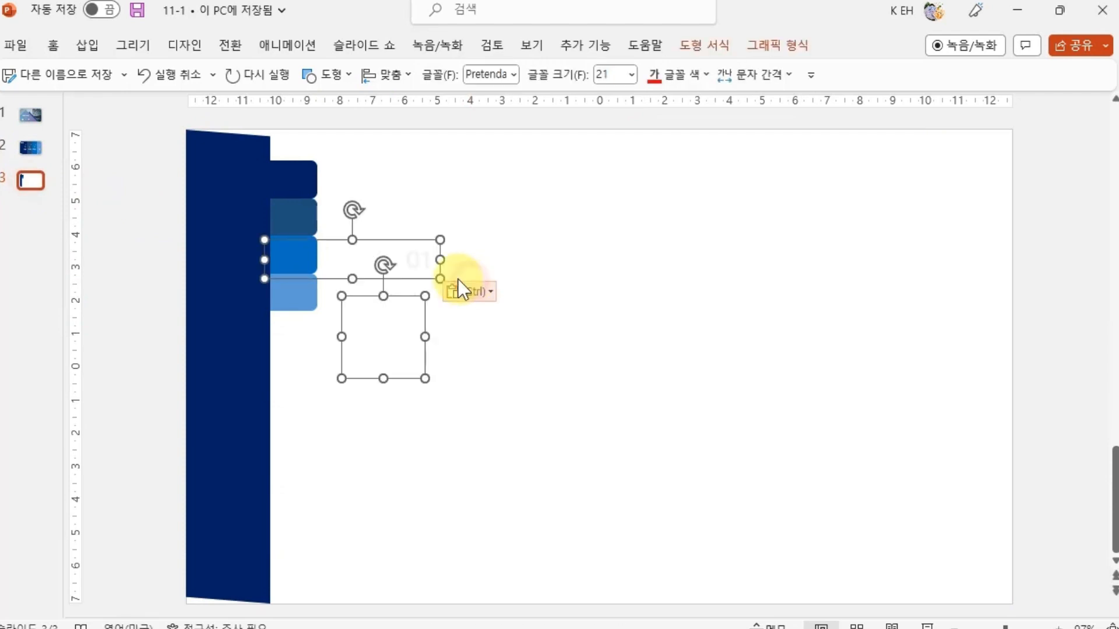
- Move the pasted items onto the navy band, narrow the 01 text box and place it near the band's upper end, level with the first tab
drag(416, 241, 249, 240)
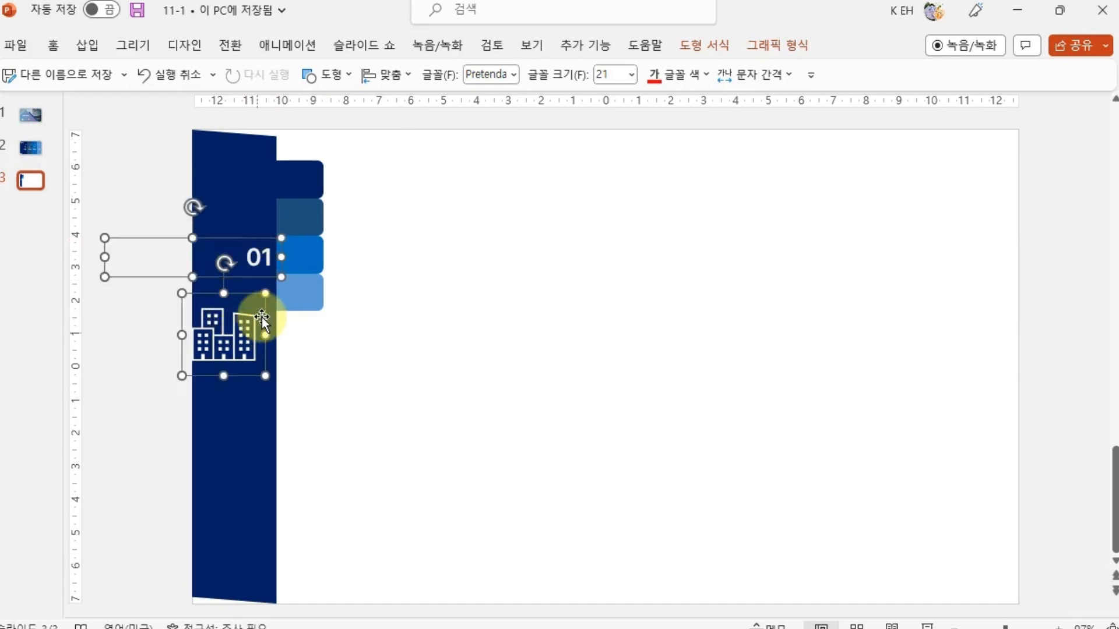
click(151, 311)
click(201, 270)
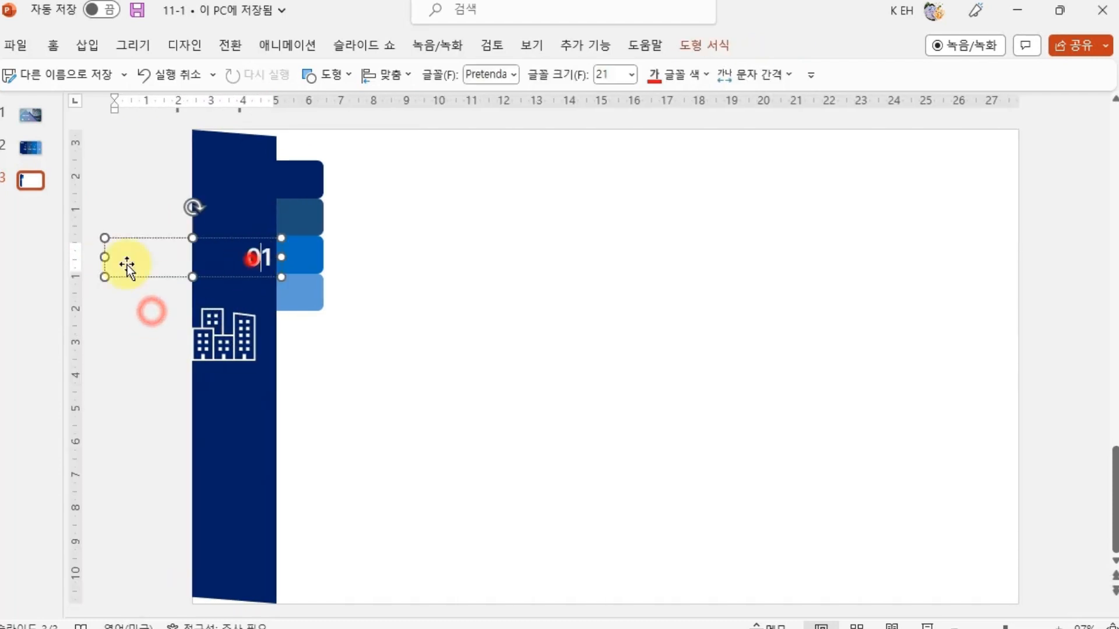
mouse_move(105, 255)
mouse_down()
mouse_move(233, 257)
mouse_move(242, 164)
mouse_up()
- Shrink the building icon to fit inside the first navy tab and centre it there
drag(227, 360, 265, 245)
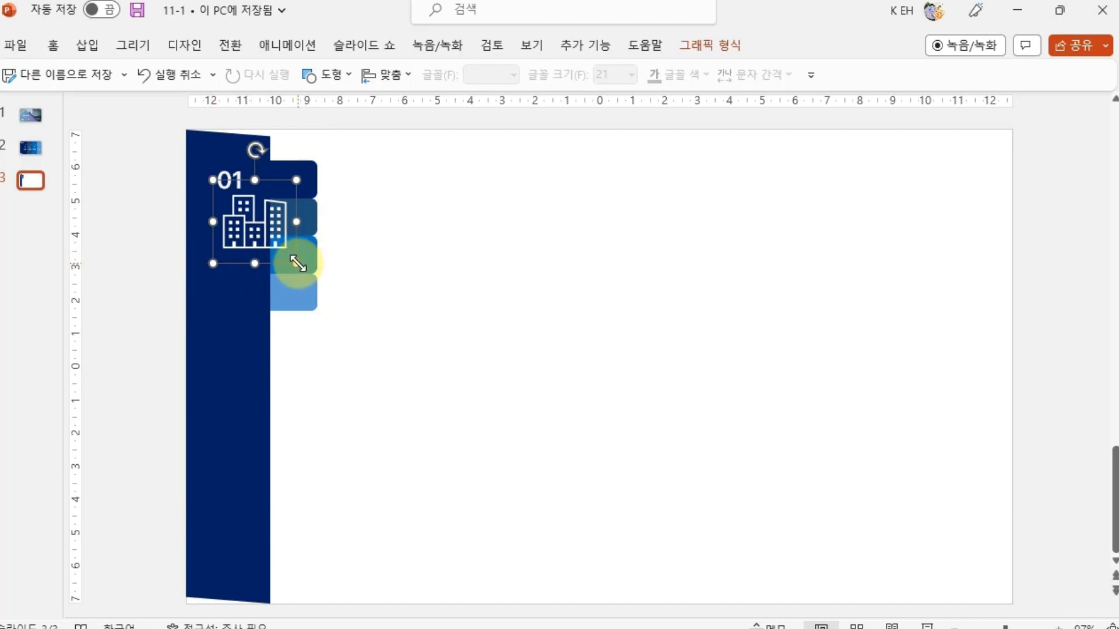
drag(294, 256, 290, 185)
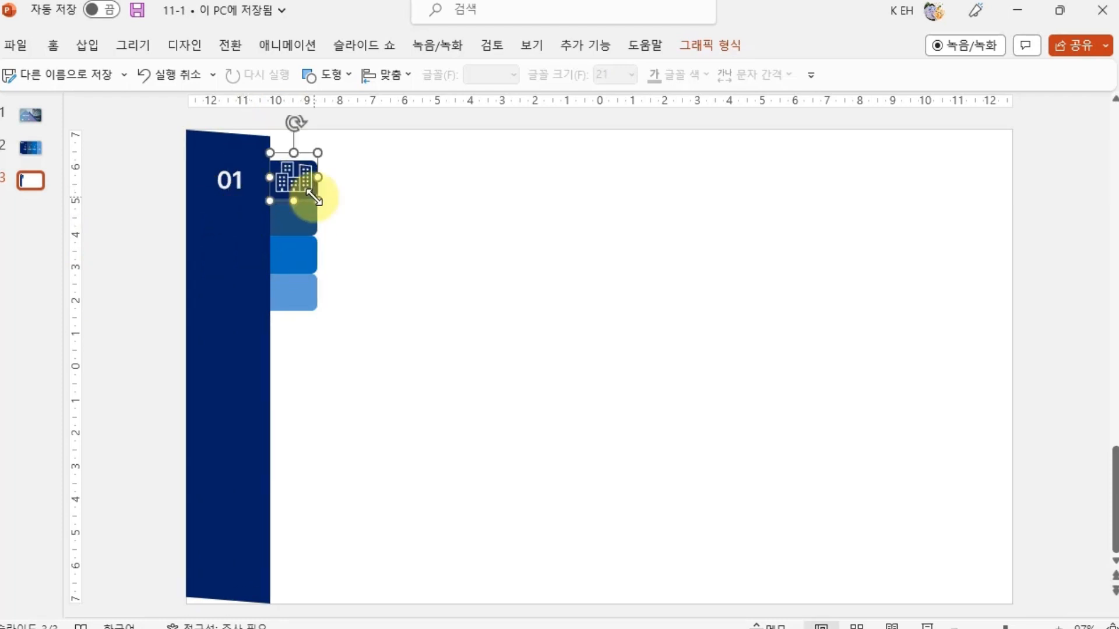
drag(315, 198, 311, 197)
drag(309, 194, 309, 192)
click(326, 186)
drag(300, 185, 299, 183)
click(343, 183)
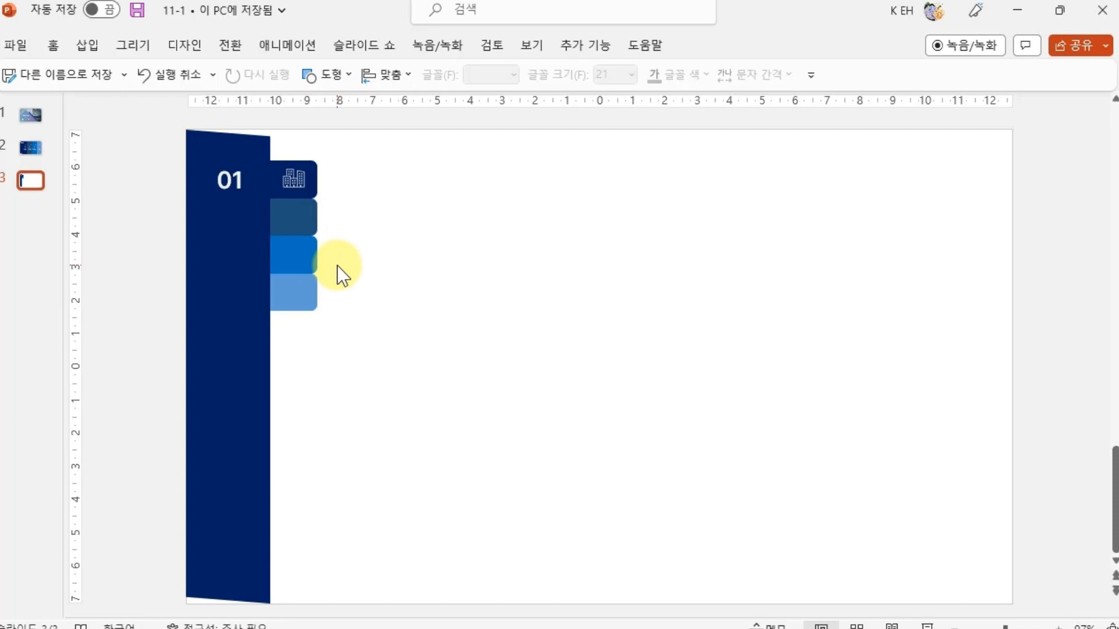
- Widen the first navy tab so that it sticks out beyond the other three tabs
click(313, 194)
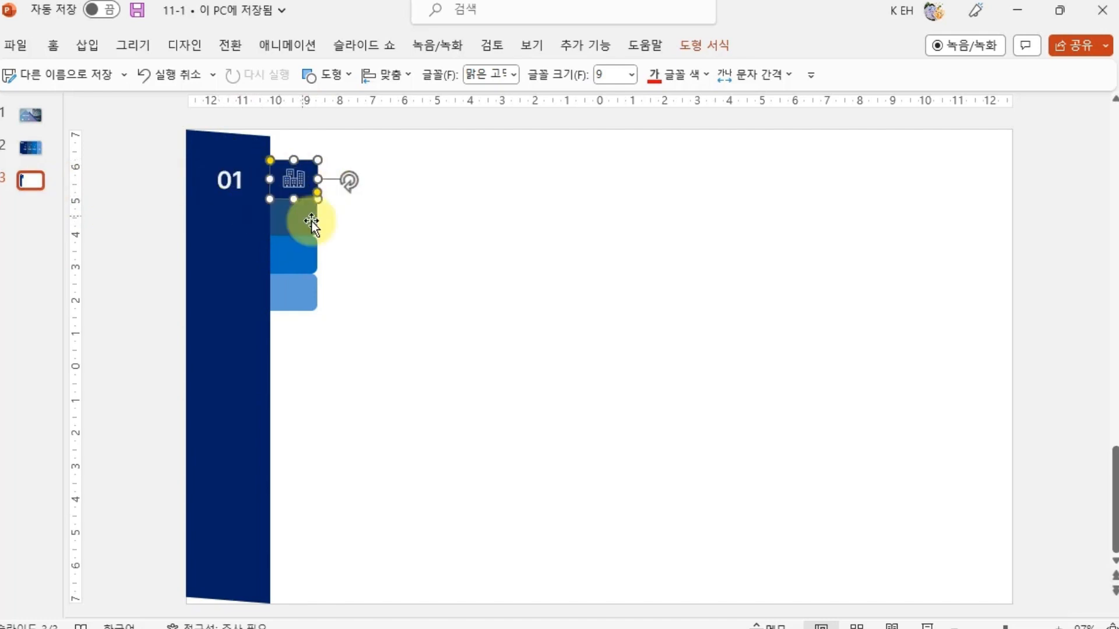
click(359, 221)
click(309, 181)
key(Delete)
drag(320, 179, 339, 178)
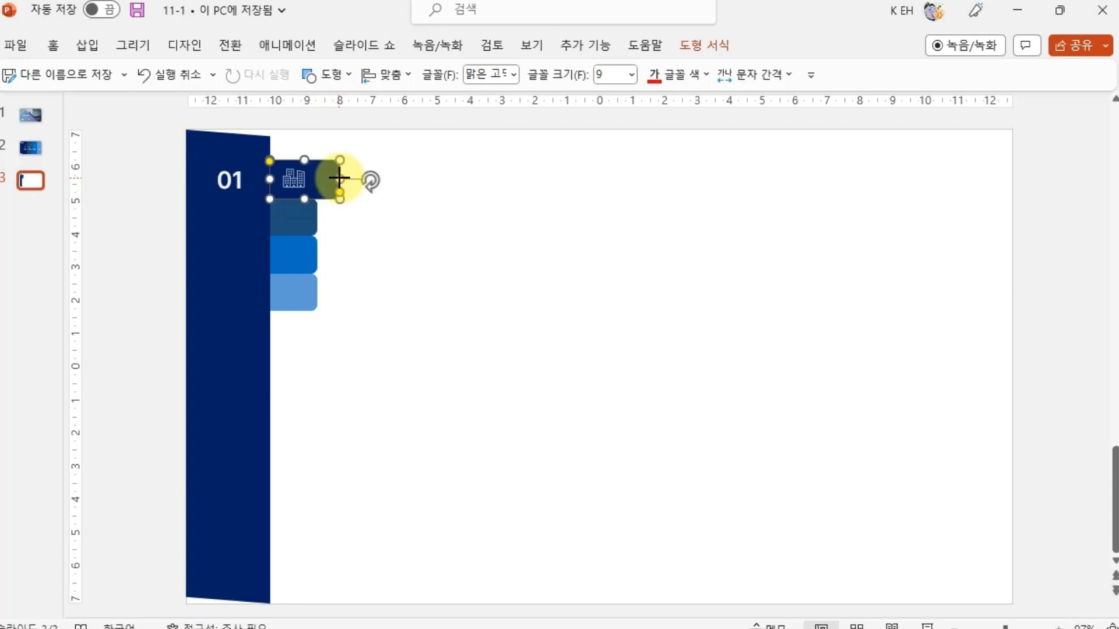
- Re-centre the building icon within the widened first tab
click(330, 227)
click(302, 189)
drag(301, 188, 309, 184)
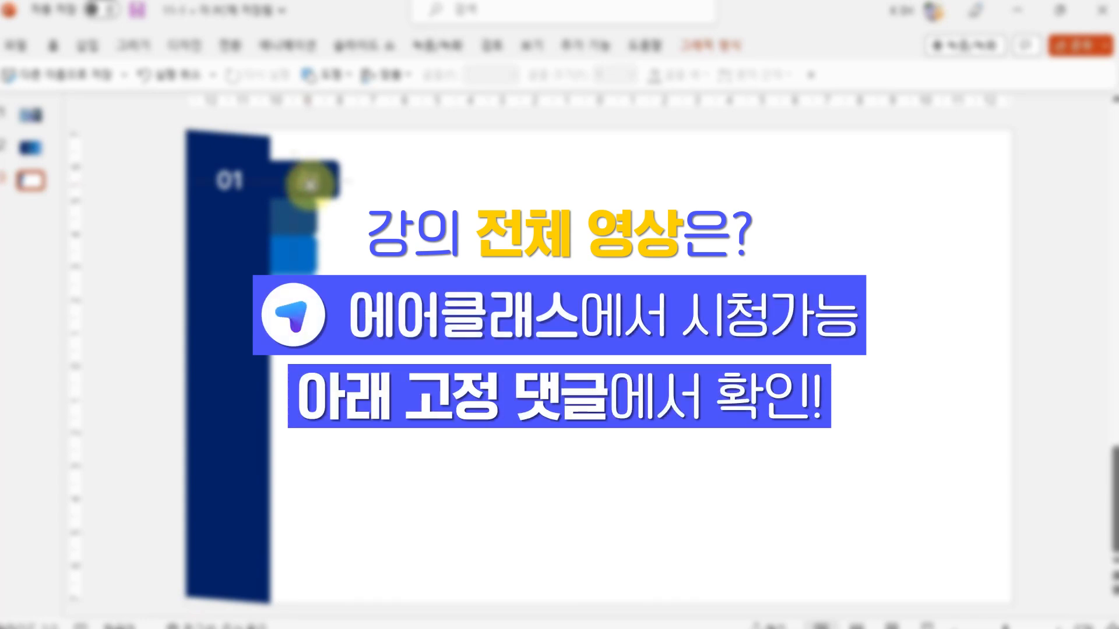
drag(310, 185, 309, 181)
click(349, 236)
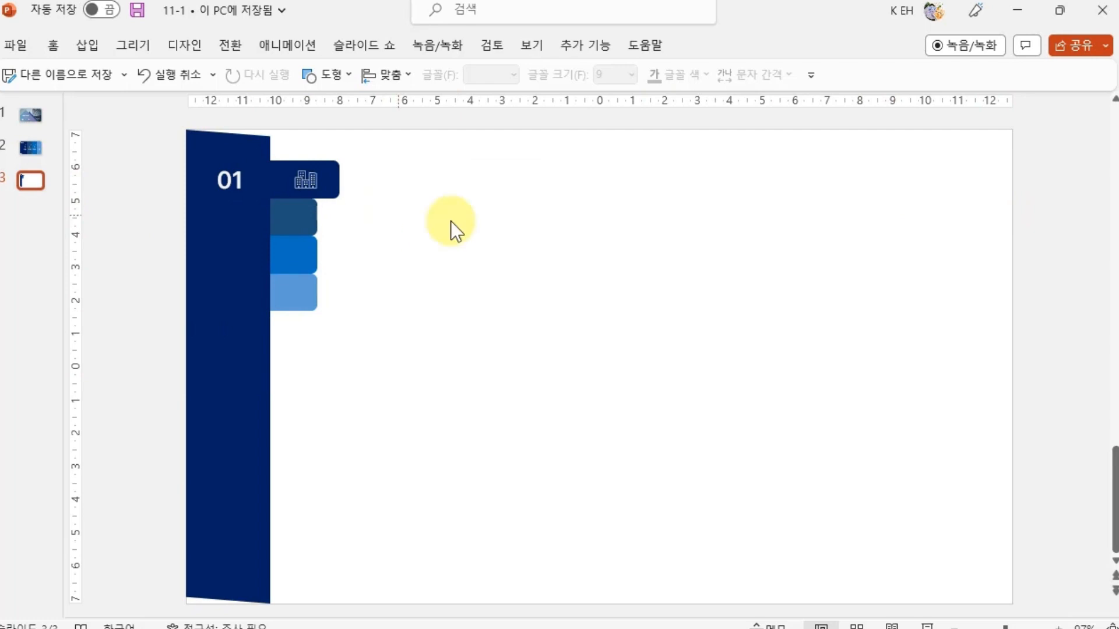
- Set slide 3's background to a solid fill in the lightest grey shade of the white theme colour
right_click(607, 180)
click(676, 397)
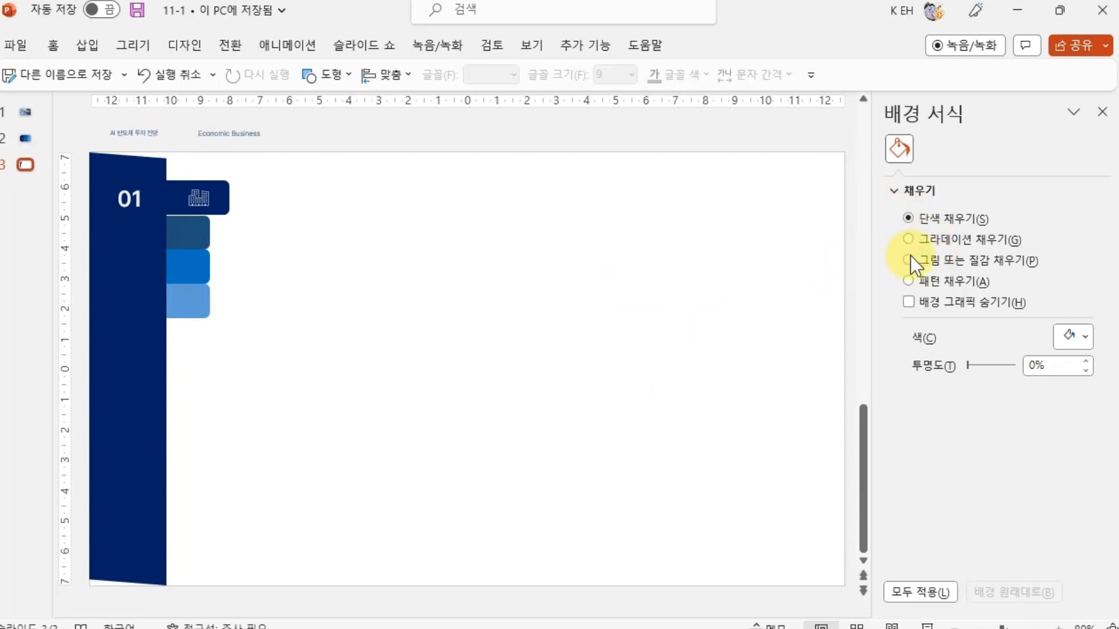
click(1071, 336)
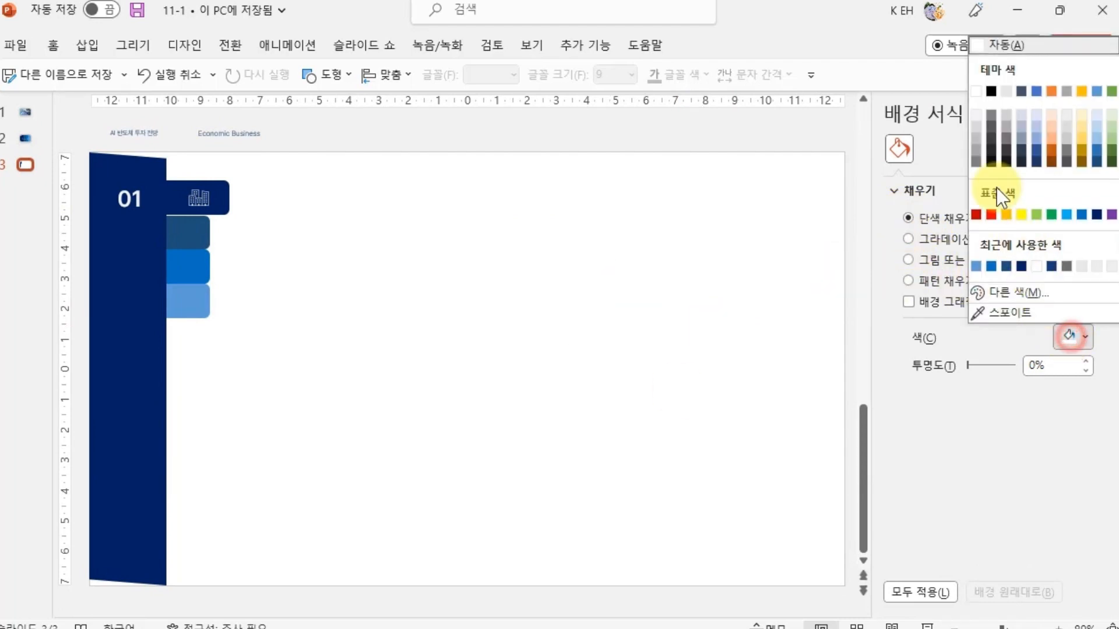
click(974, 116)
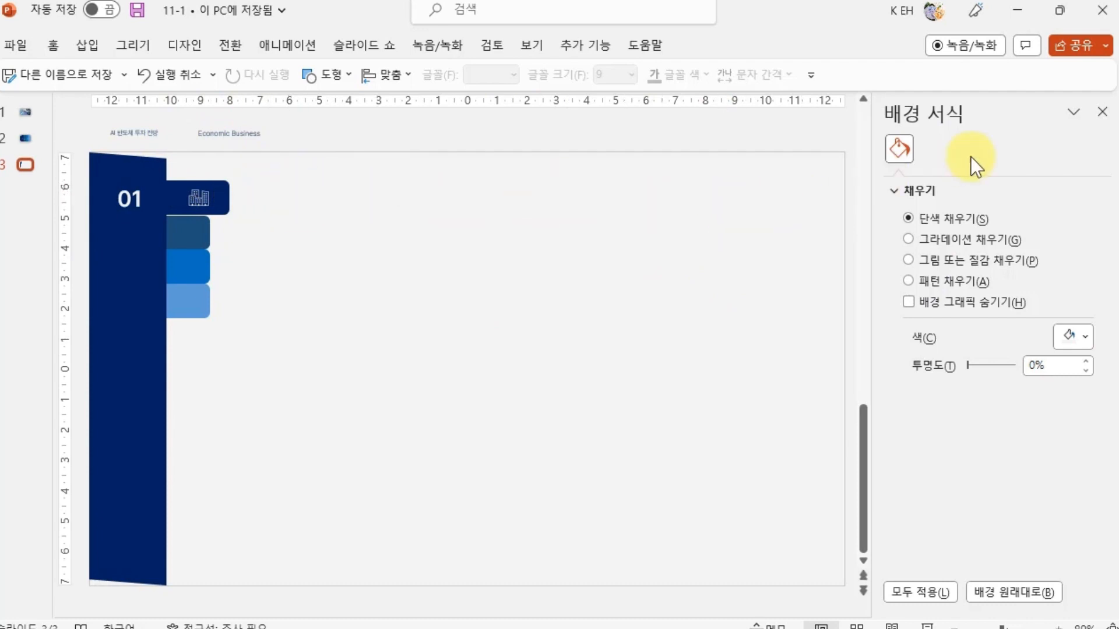
click(1102, 112)
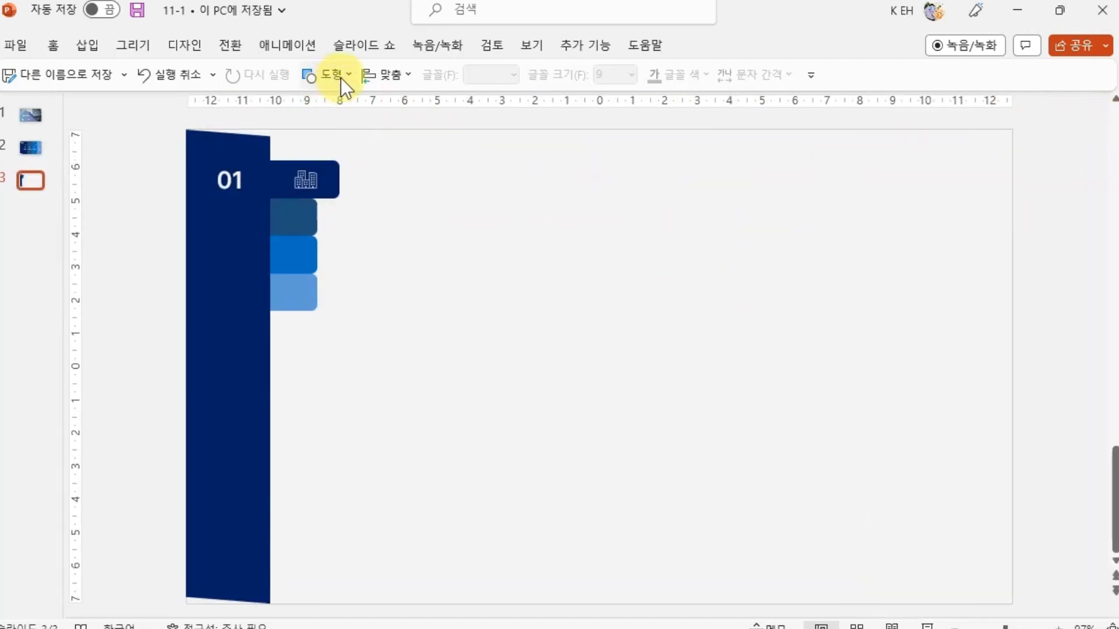
- Draw a straight horizontal line about 14 cm long beside the first tab, and delete it
click(316, 75)
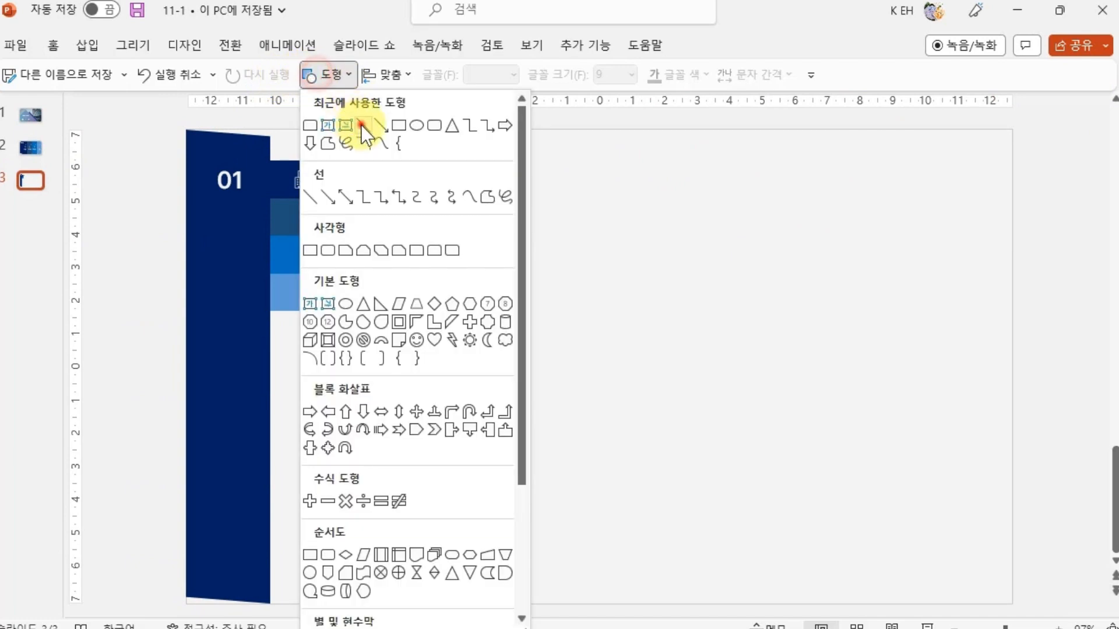
click(361, 124)
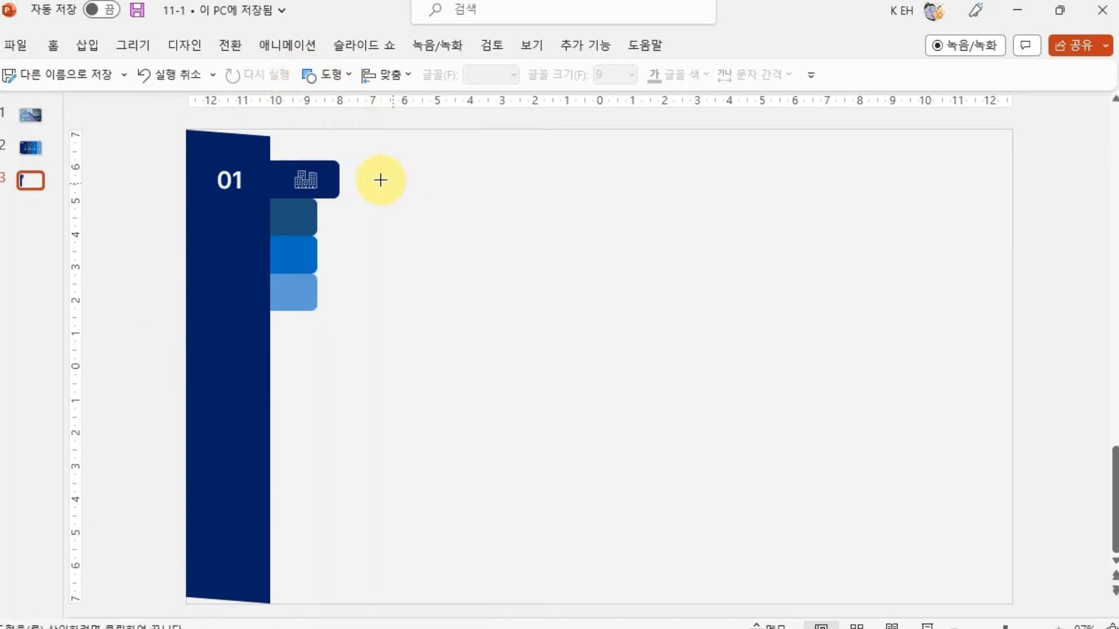
drag(374, 185, 832, 186)
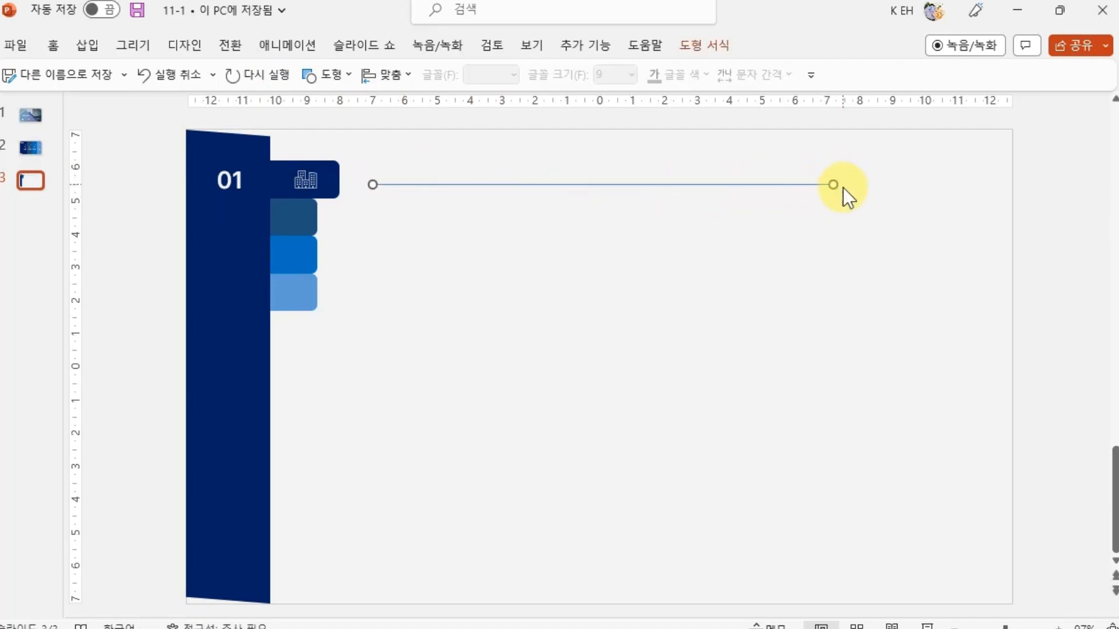
click(842, 203)
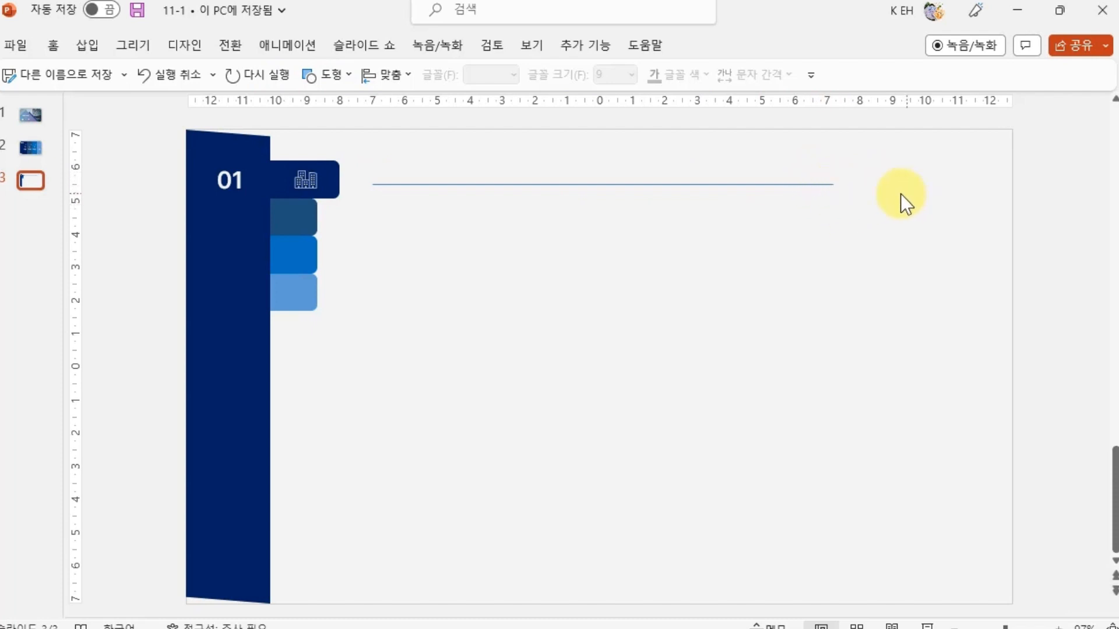
click(796, 184)
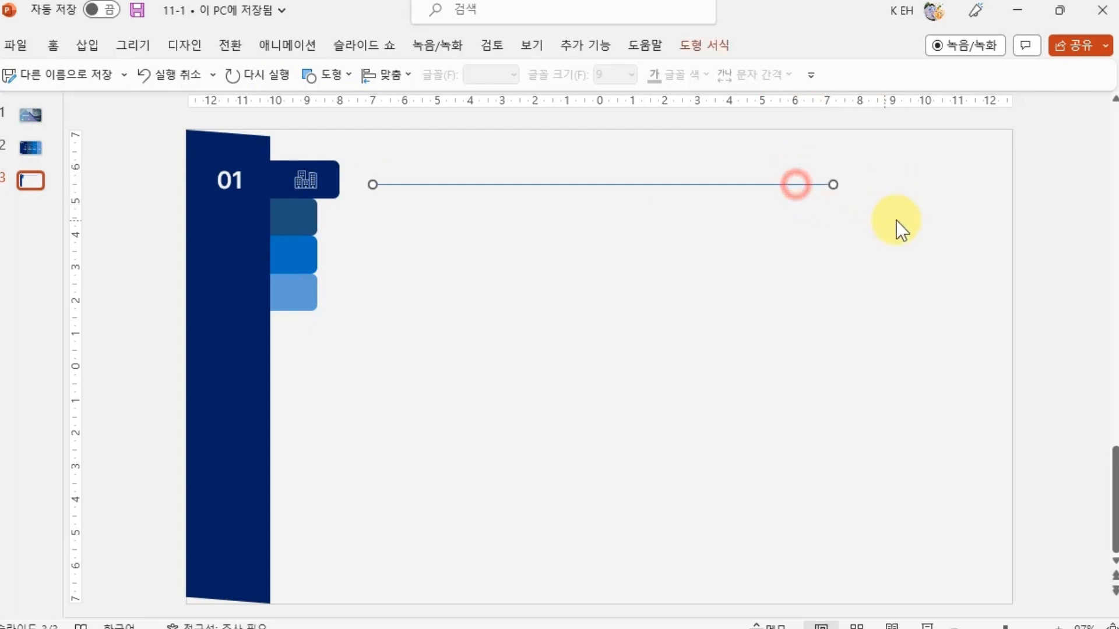
key(Delete)
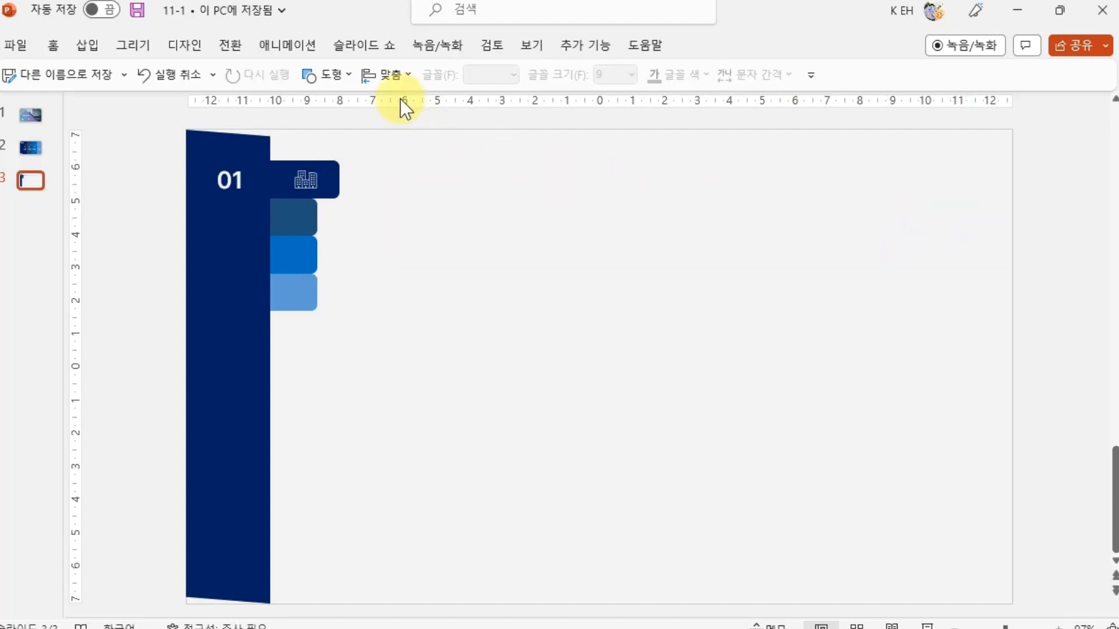
- Draw an open freeform line beside the first tab: about 13 cm horizontal, a short downward slant, and about 4.5 cm horizontal to near the slide's edge
click(330, 75)
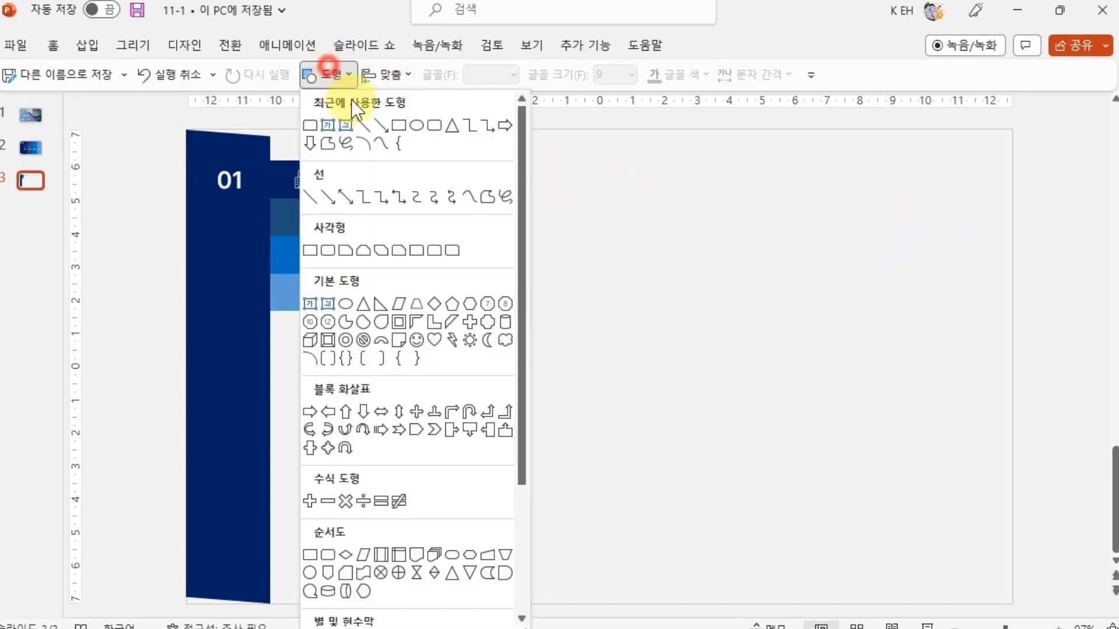
click(483, 198)
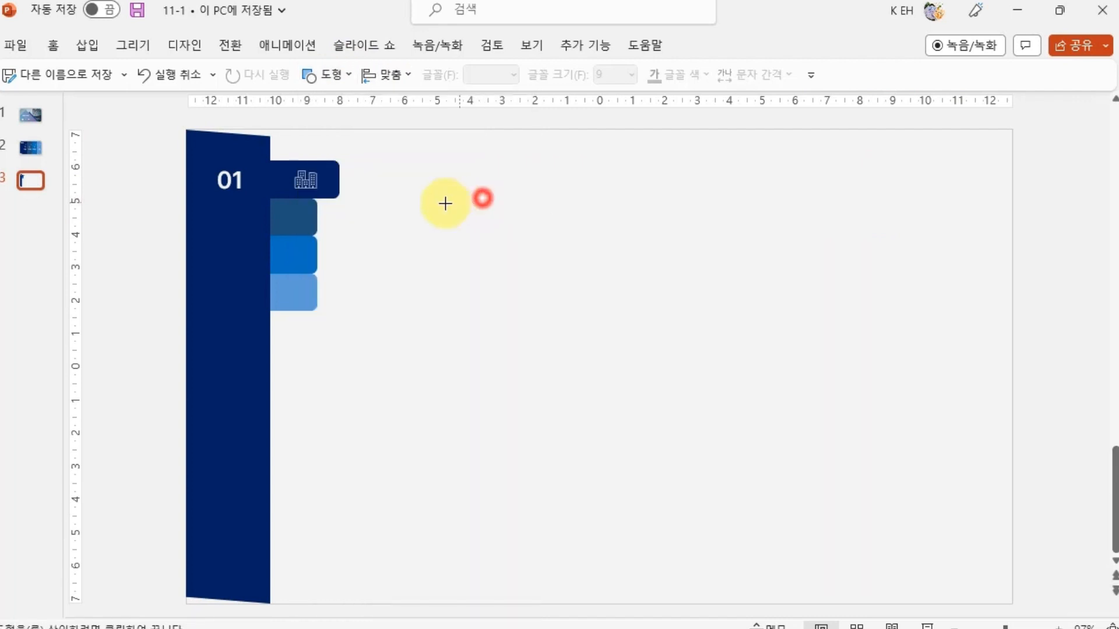
click(379, 185)
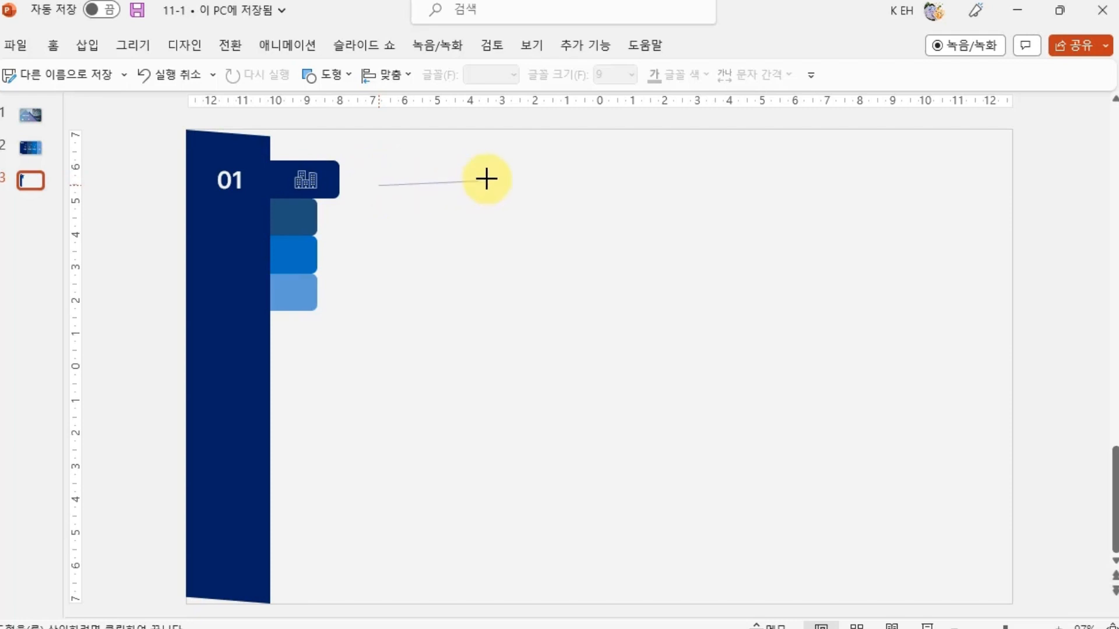
click(808, 185)
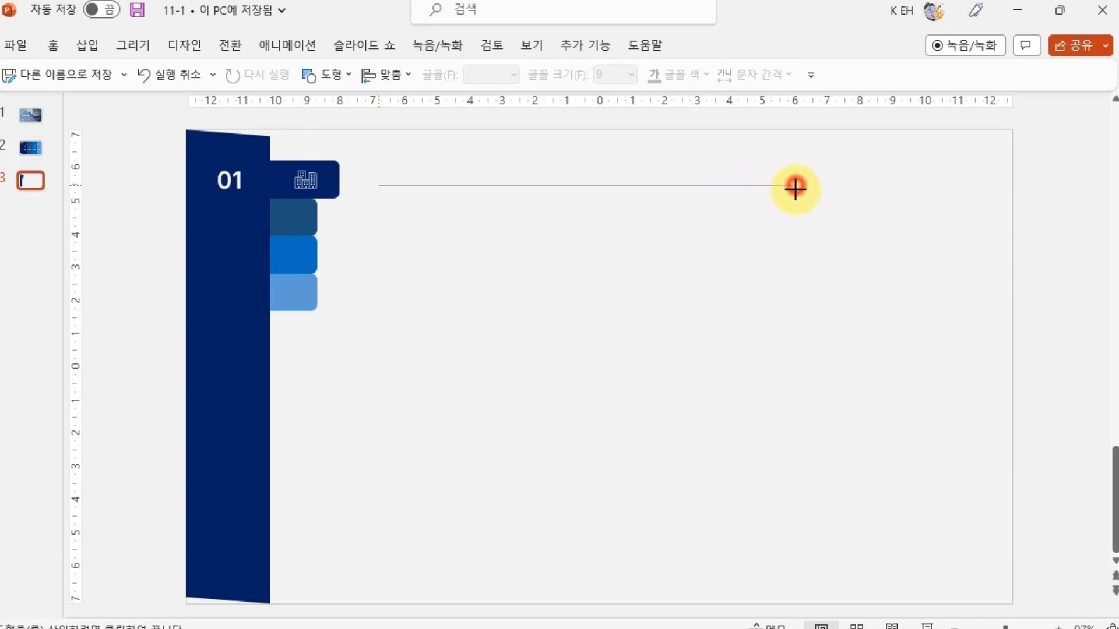
click(795, 187)
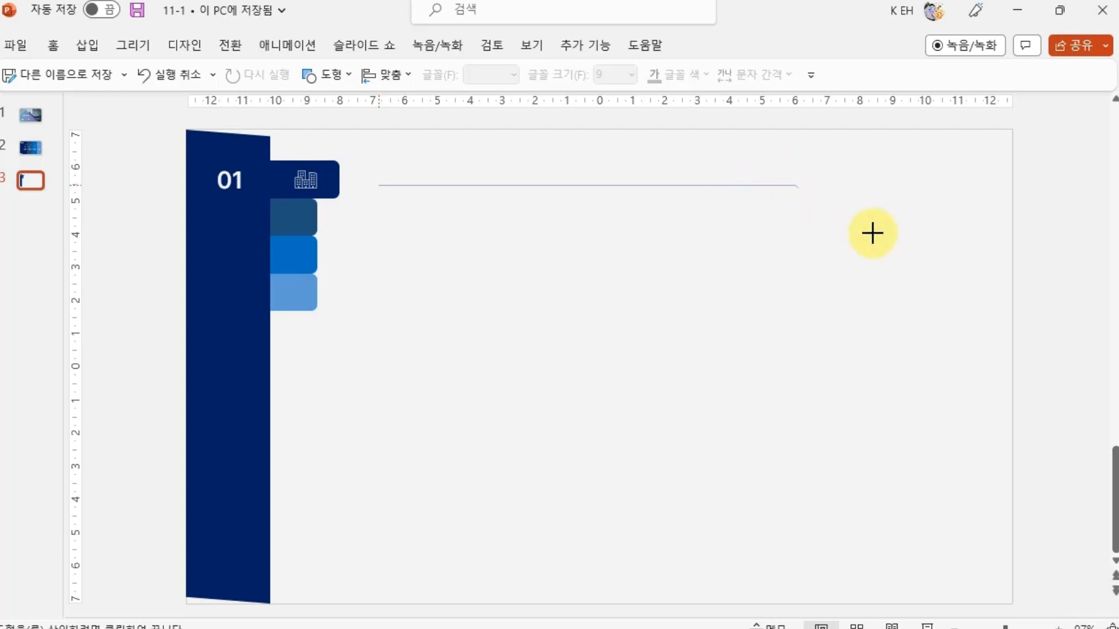
click(830, 201)
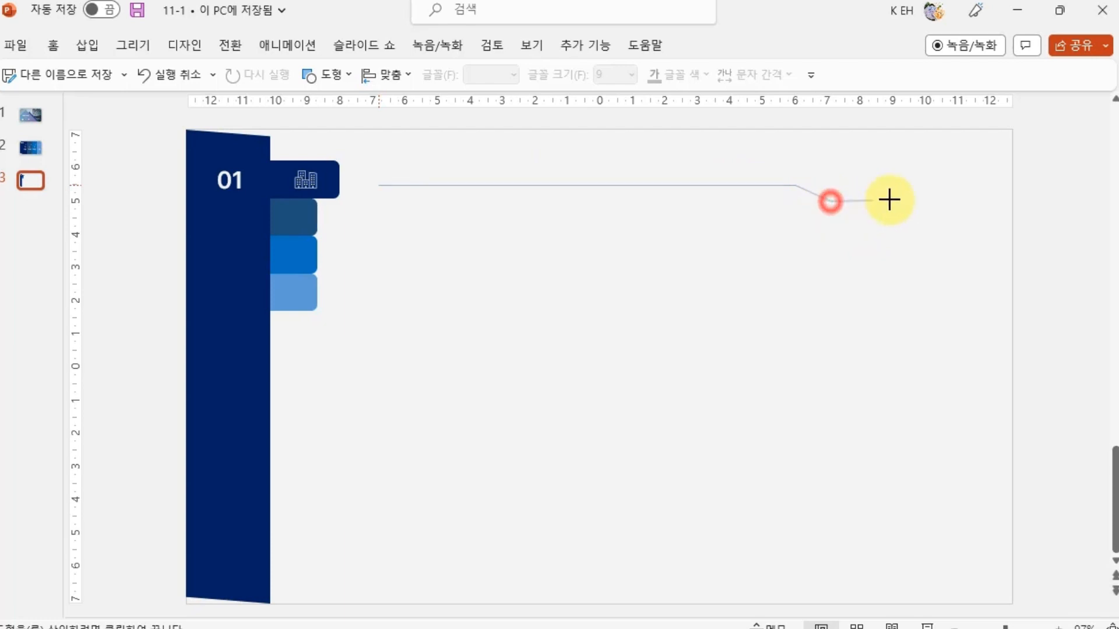
click(982, 201)
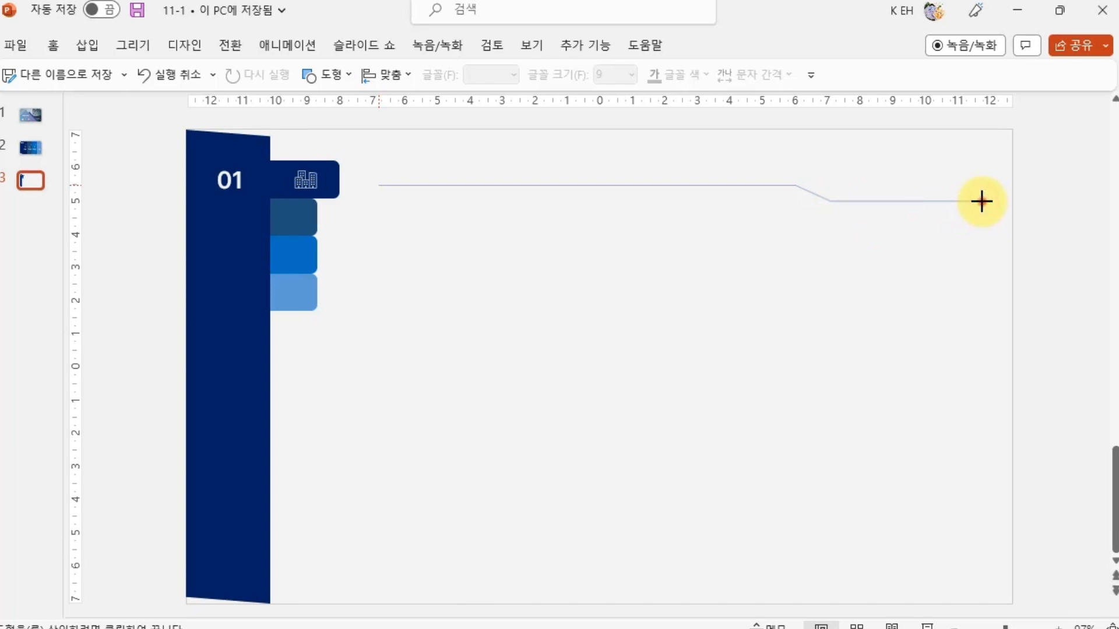
double_click(982, 202)
click(974, 234)
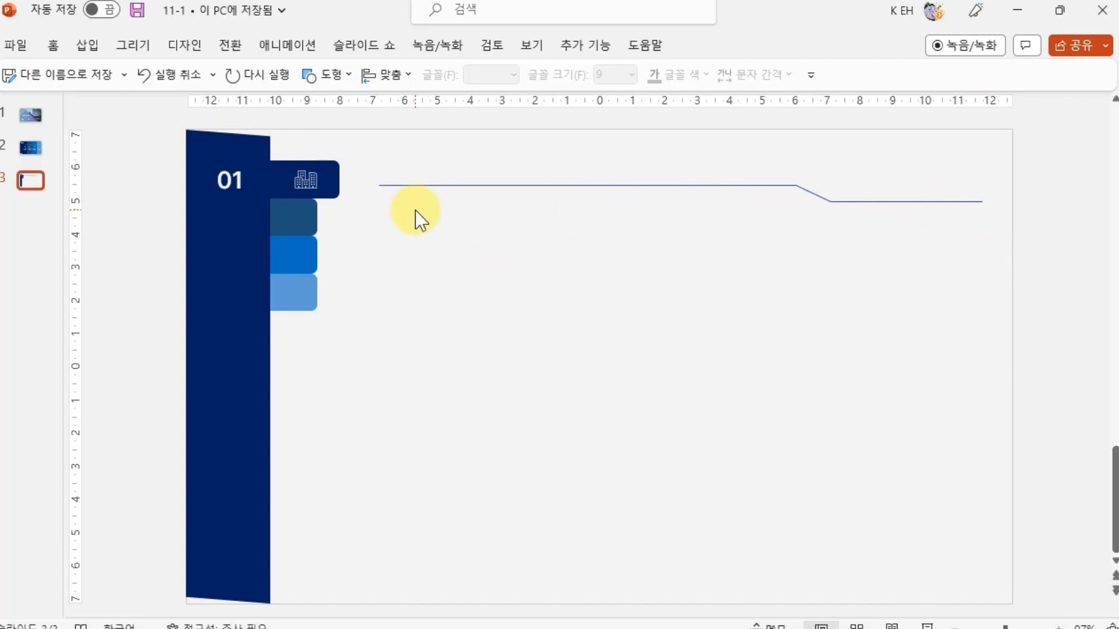
scroll(415, 210, up, 1)
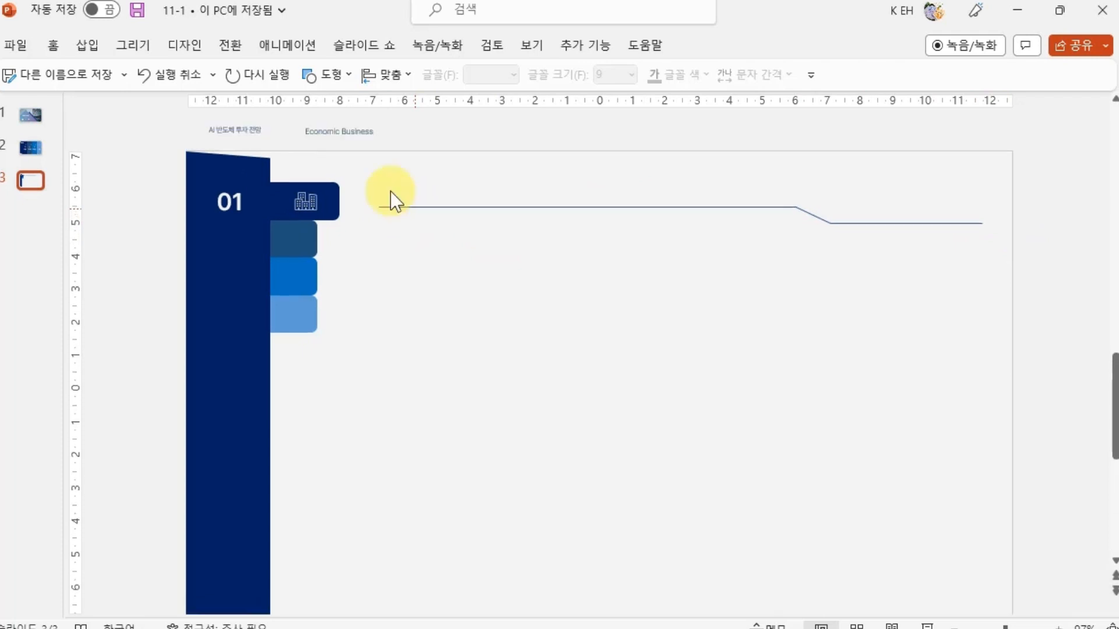
- Place the "AI 반도체 투자 전망" caption under the header line's start and the "Economic Business" caption above its lower end segment
click(248, 130)
drag(249, 138, 458, 235)
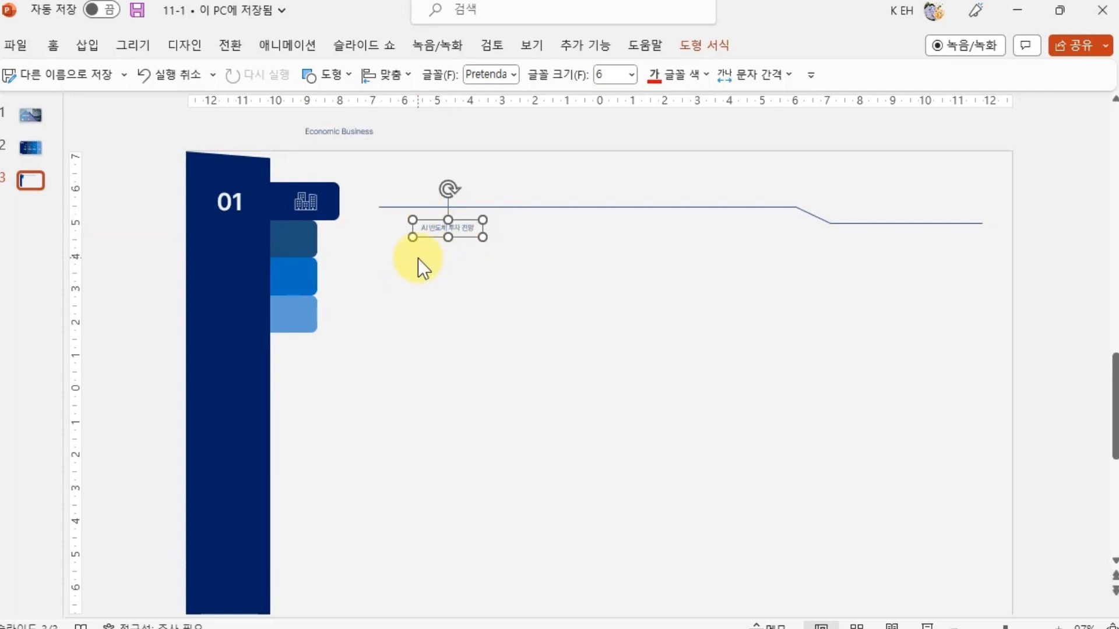
drag(368, 133, 966, 216)
scroll(955, 227, down, 1)
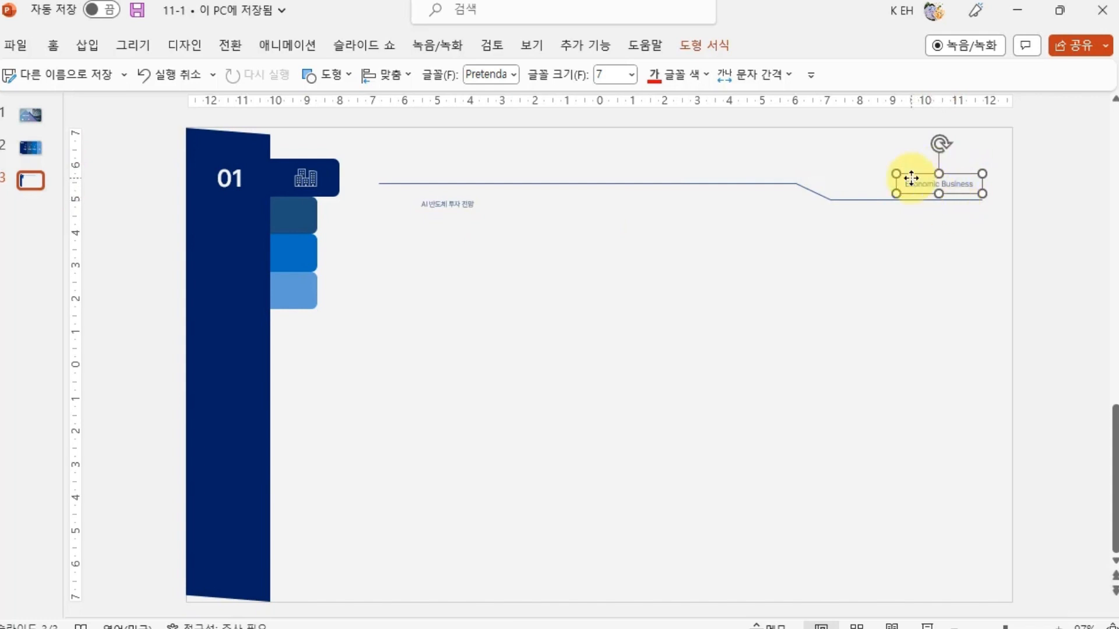
click(1036, 194)
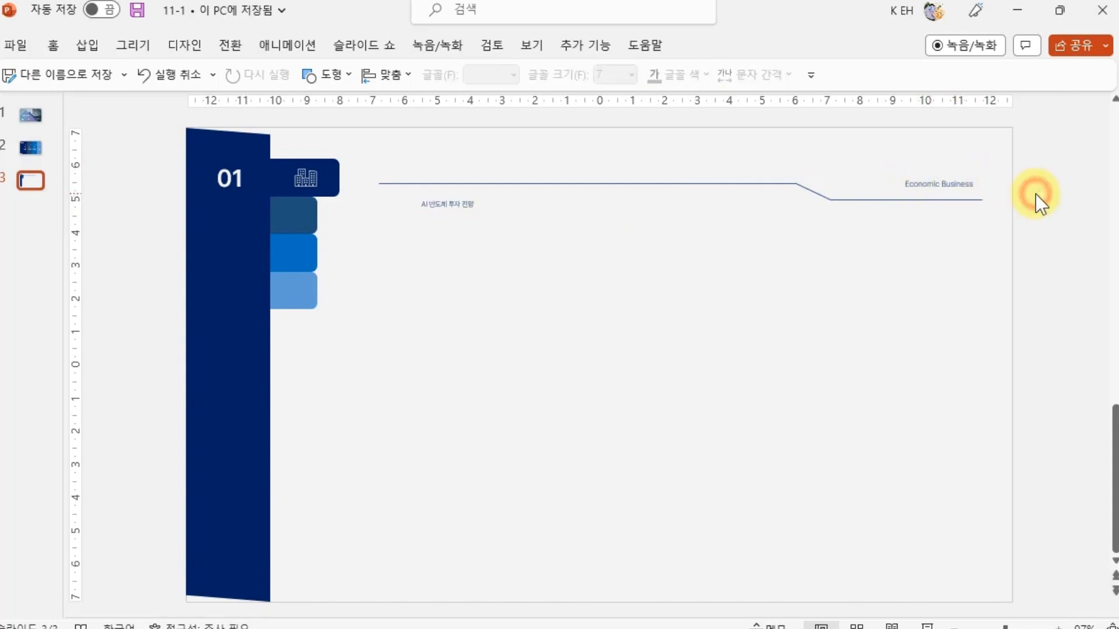
click(967, 190)
drag(967, 190, 957, 190)
click(1032, 235)
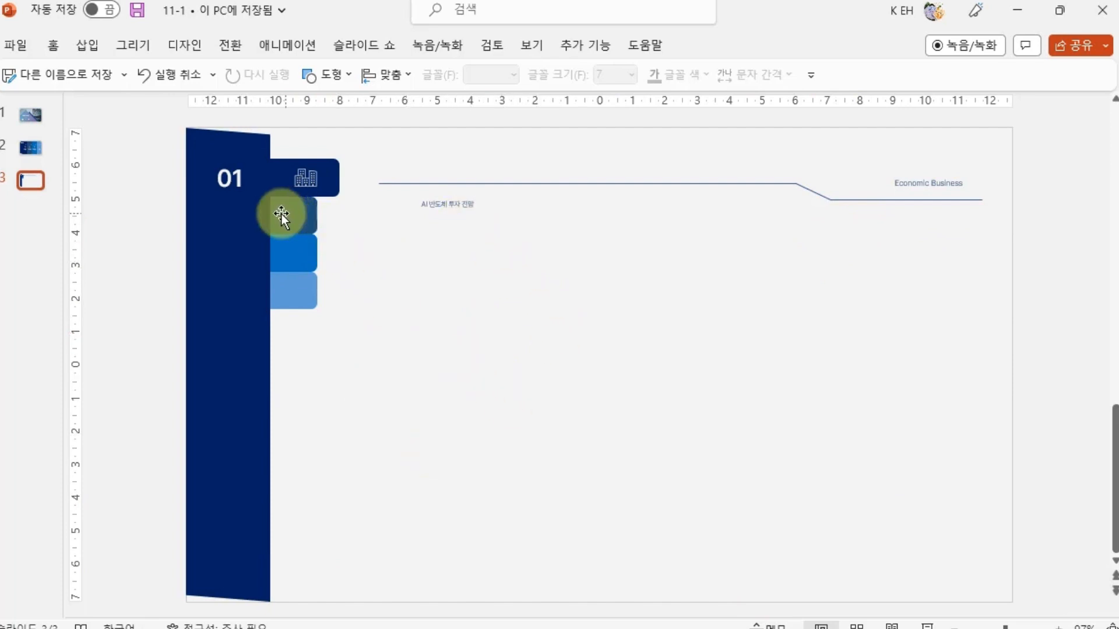
- Copy the handshake, network and growth-chart icons from slide 2 onto slide 3
click(36, 148)
click(571, 333)
shift+click(766, 330)
shift+click(911, 344)
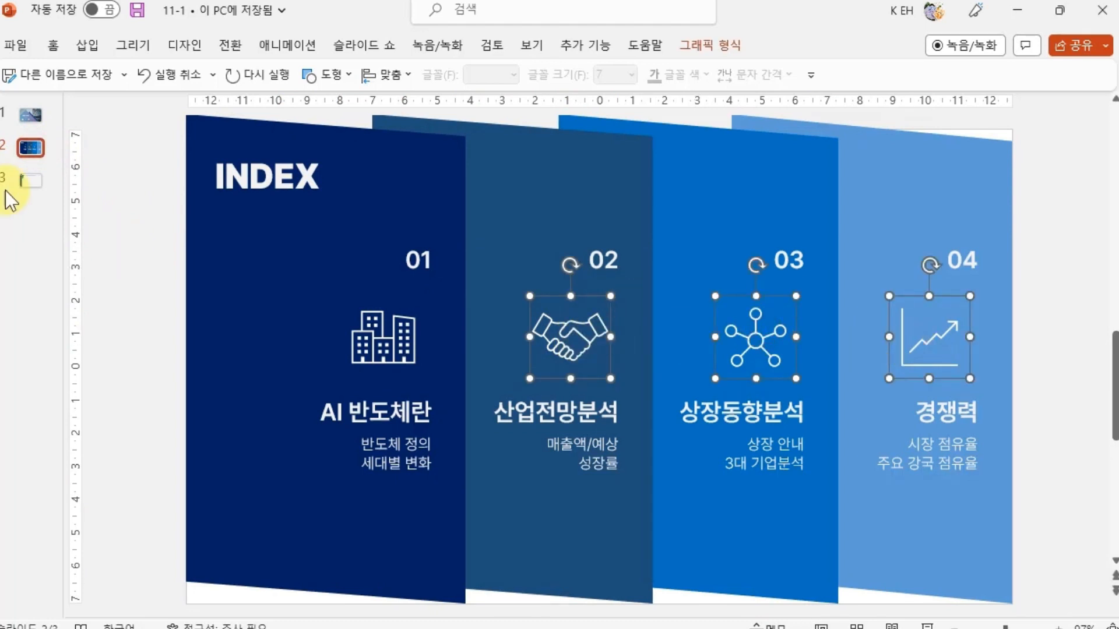
click(26, 174)
click(32, 181)
click(418, 314)
key(ctrl+v)
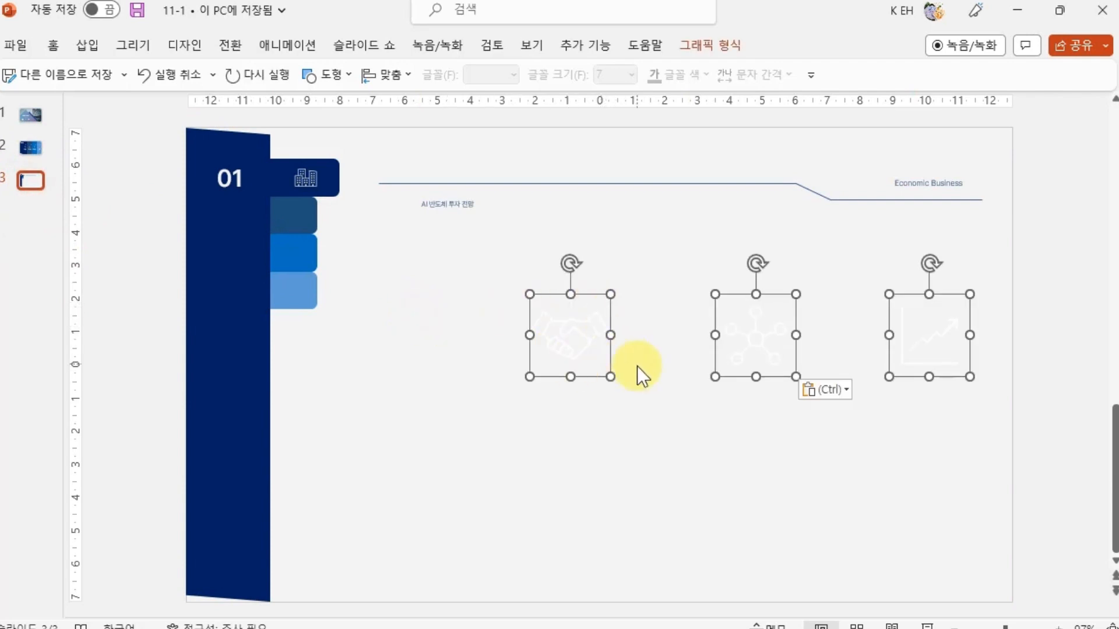
- Shrink the pasted icons and place the handshake icon in the centre of the second tab
drag(610, 377, 293, 215)
click(610, 368)
click(747, 340)
drag(645, 262, 1029, 437)
click(815, 380)
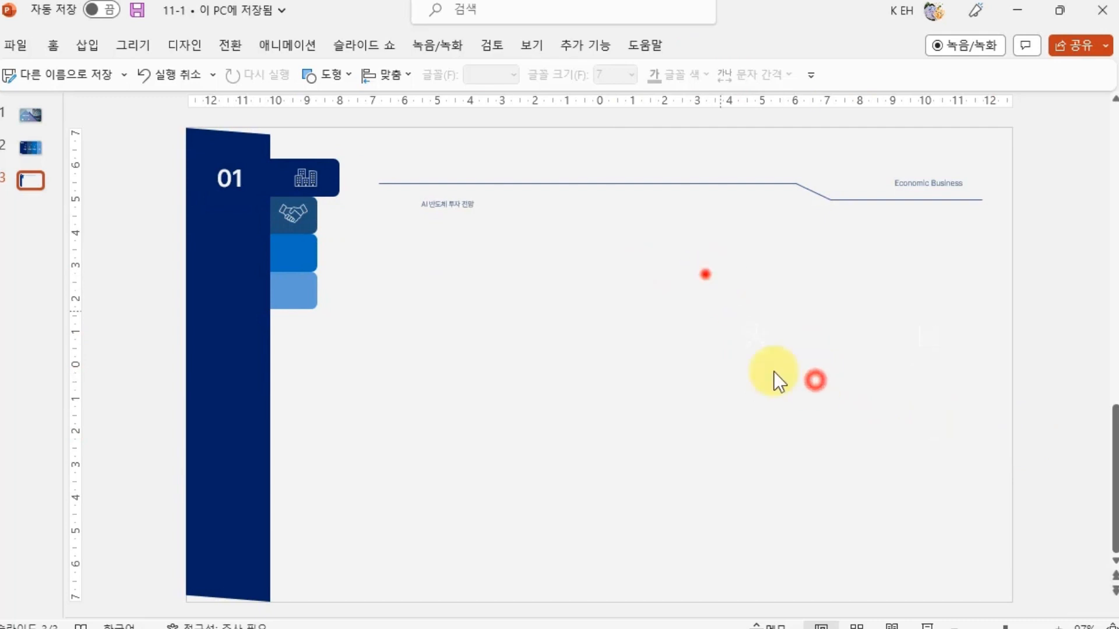
- Place the network icon on the third tab and the growth-chart icon on the fourth tab
click(757, 338)
drag(765, 354, 304, 271)
drag(1043, 405, 806, 239)
drag(925, 319, 288, 275)
click(358, 362)
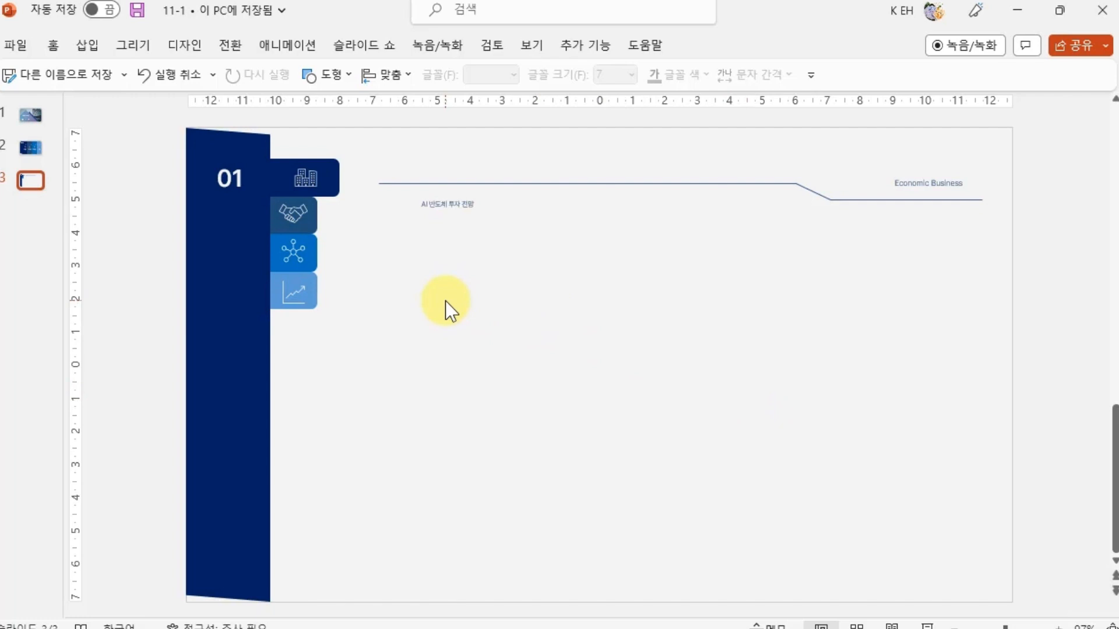
- Paste the "AI 반도체란" title and the semiconductor definition and generations picture below slide 3's header line
key(ctrl+v)
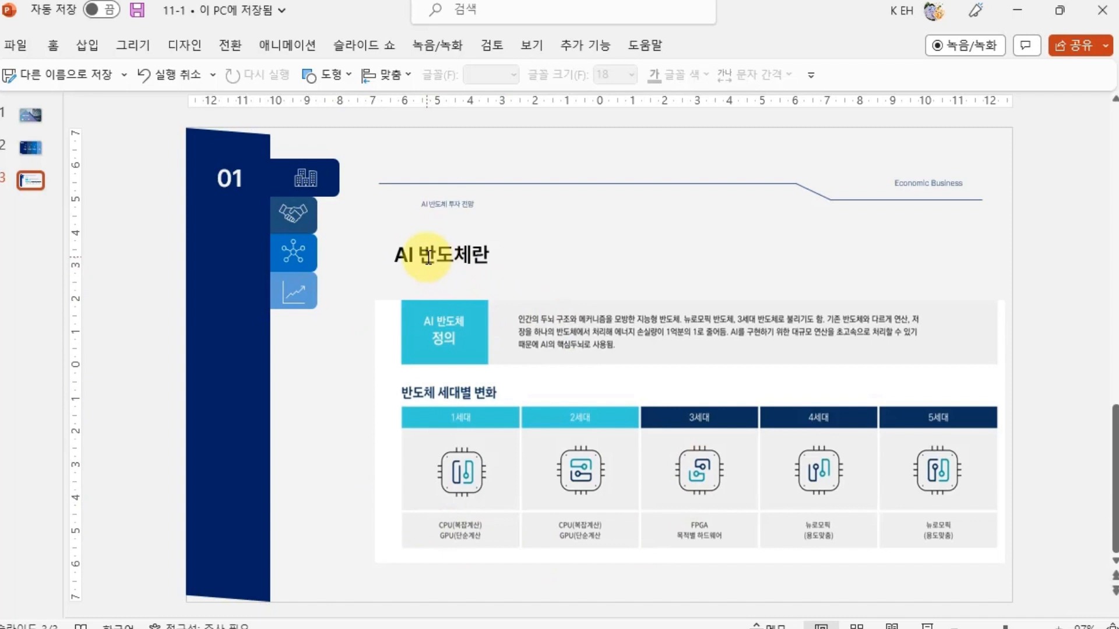
- Examine the fonts and sizes of the "AI 반도체란" title and the number 01, and the available Pretendard weights
click(400, 257)
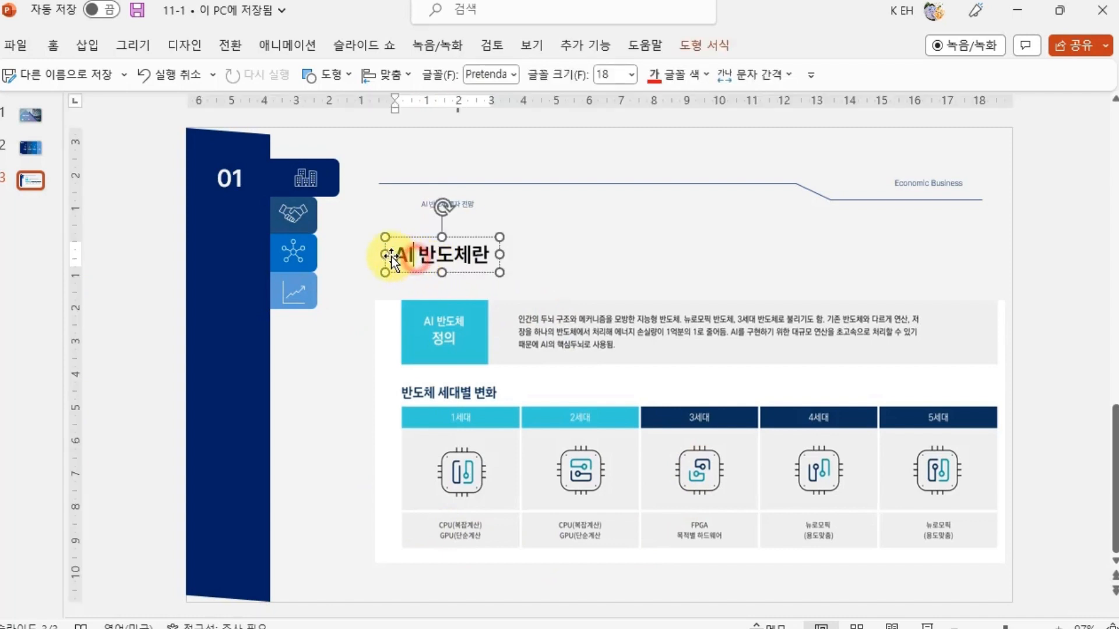
drag(400, 257, 471, 264)
click(226, 181)
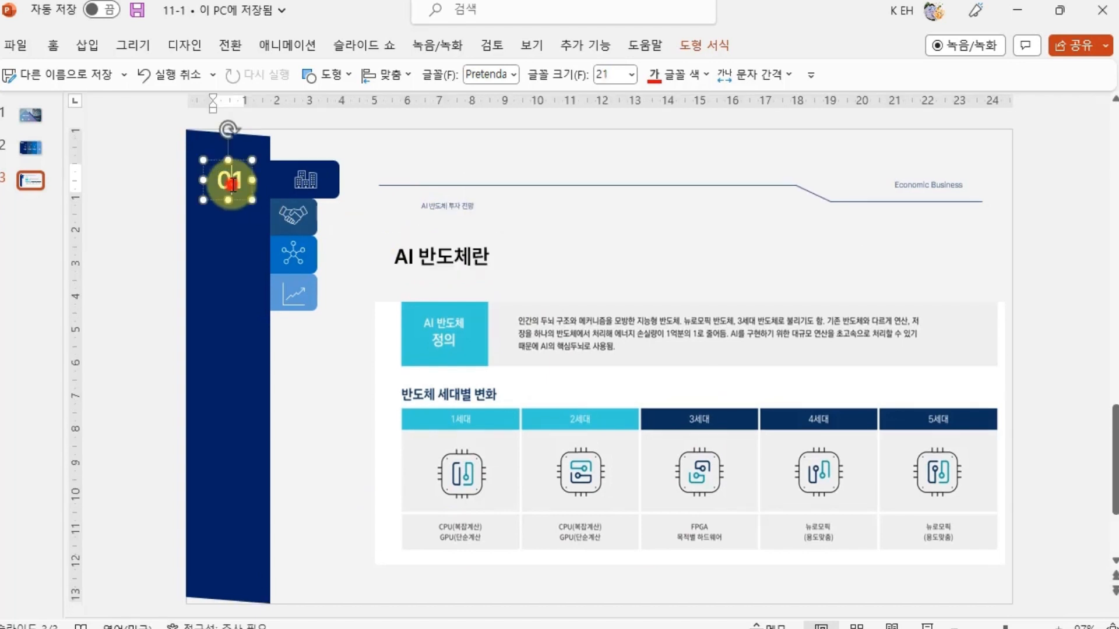
double_click(227, 180)
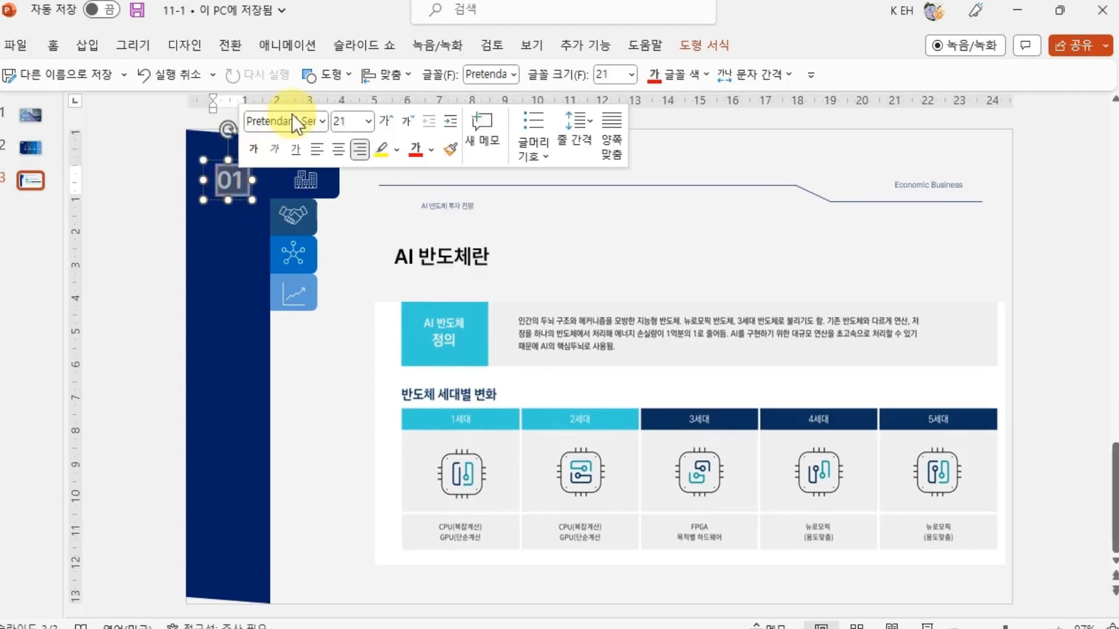
click(457, 254)
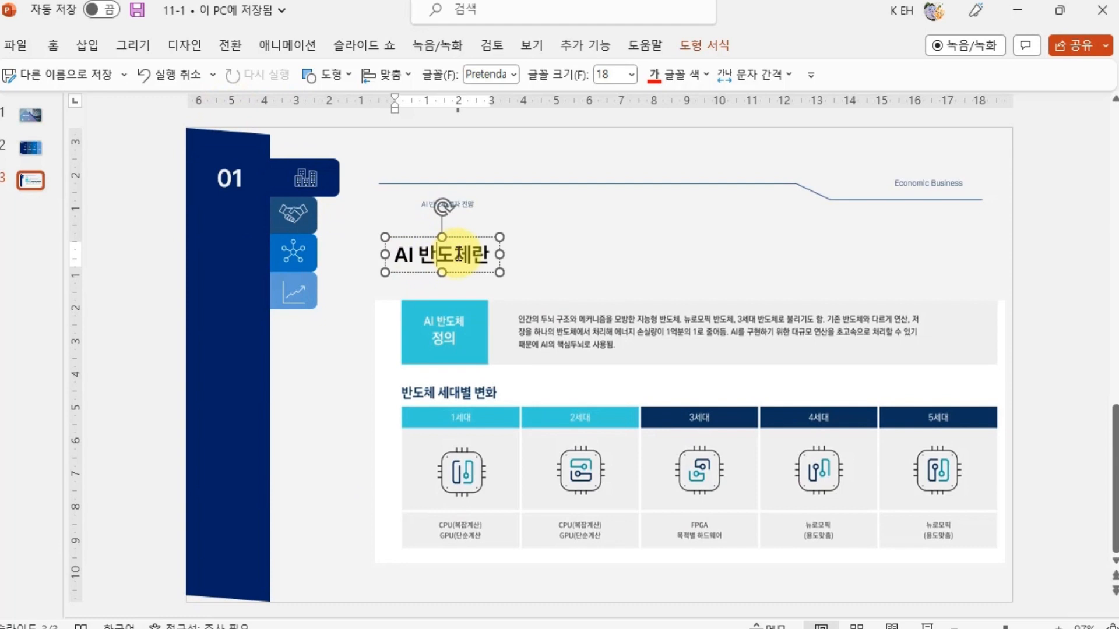
click(555, 264)
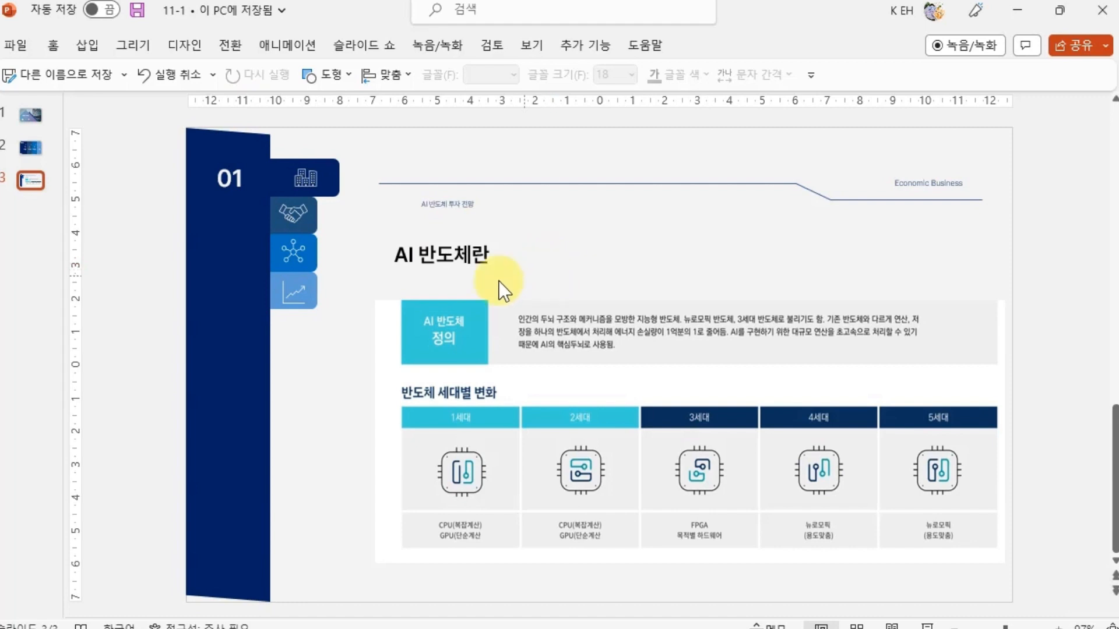
click(460, 260)
drag(398, 260, 481, 261)
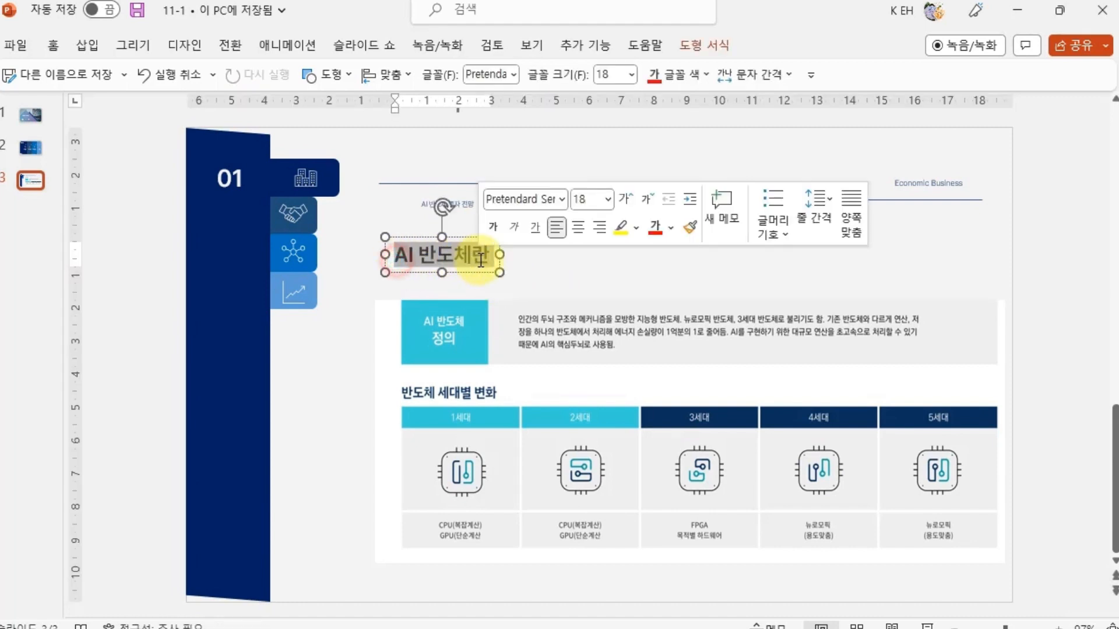
click(562, 199)
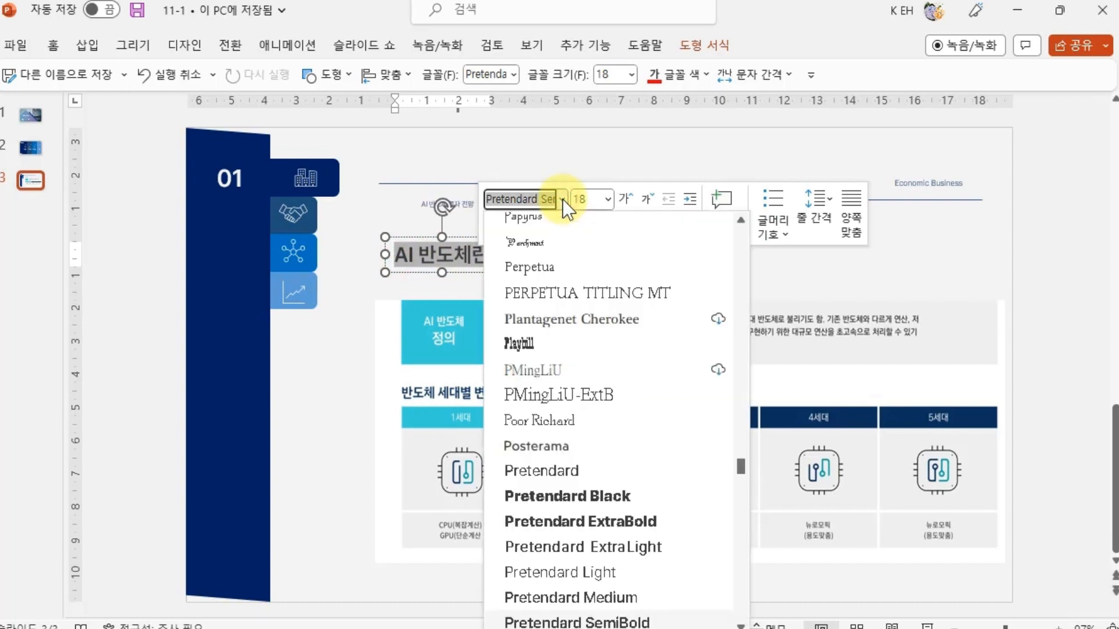
drag(745, 463, 742, 485)
scroll(651, 527, up, 6)
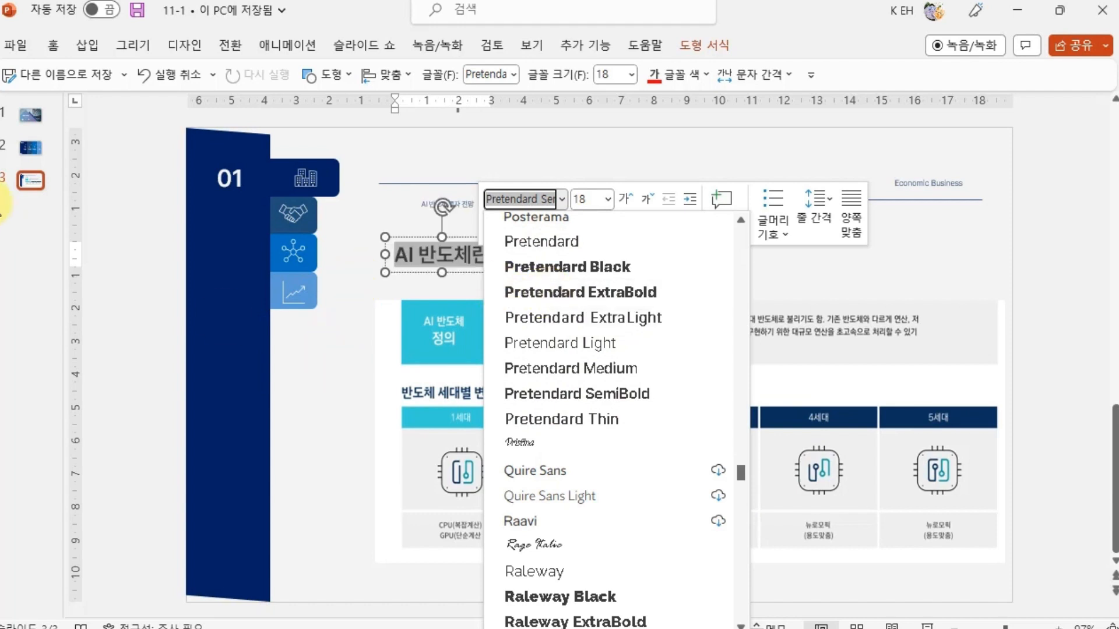
click(333, 373)
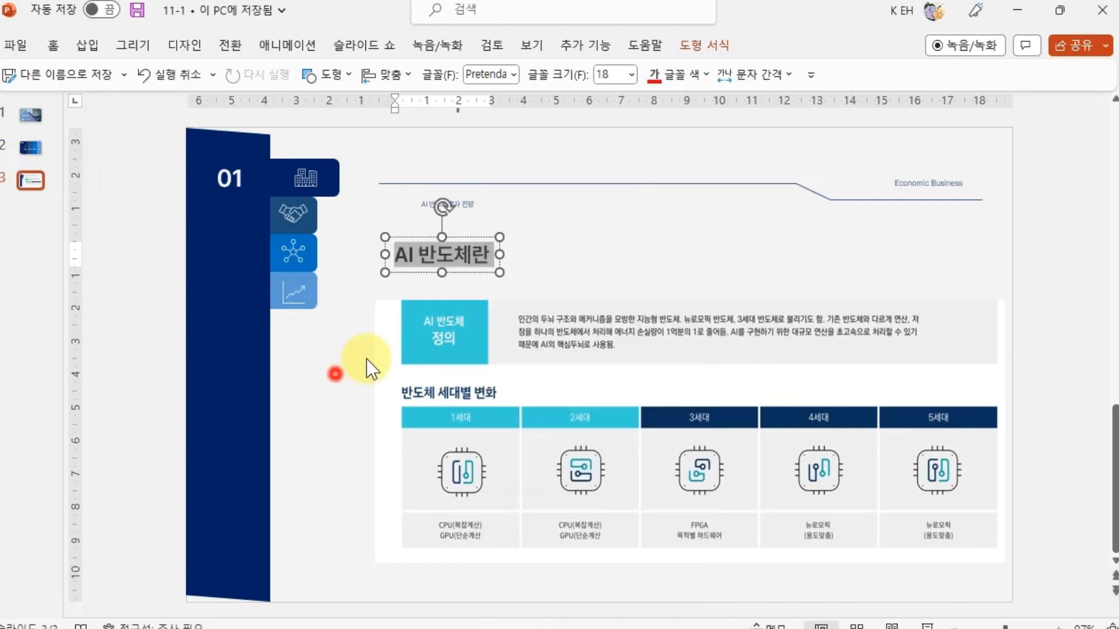
click(657, 261)
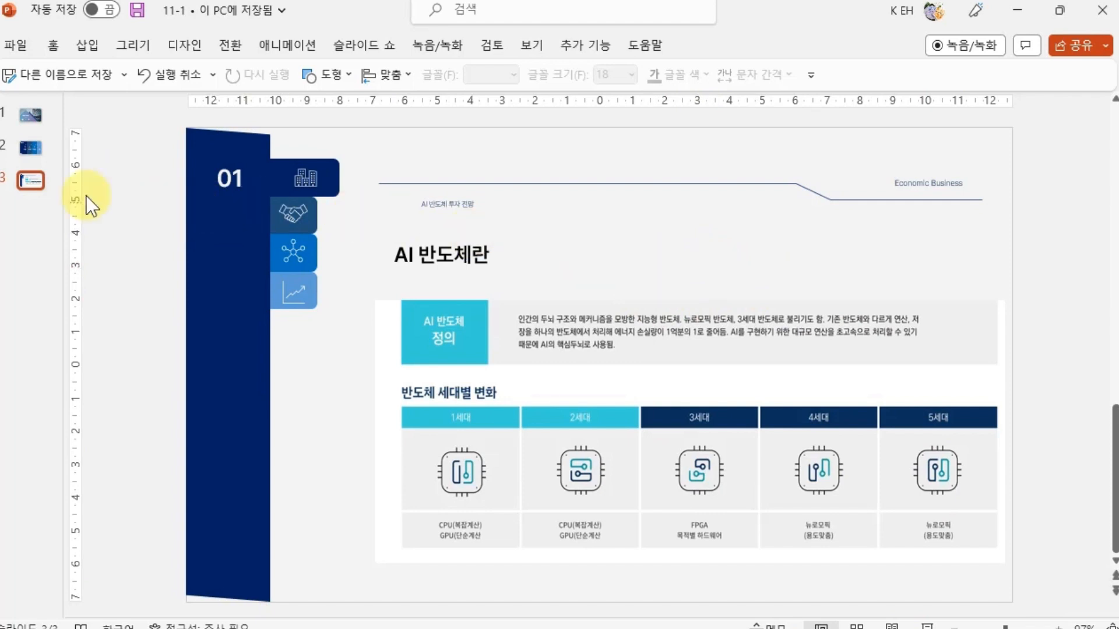
- Duplicate slide 3 and delete the semiconductor content picture from the copy
click(29, 181)
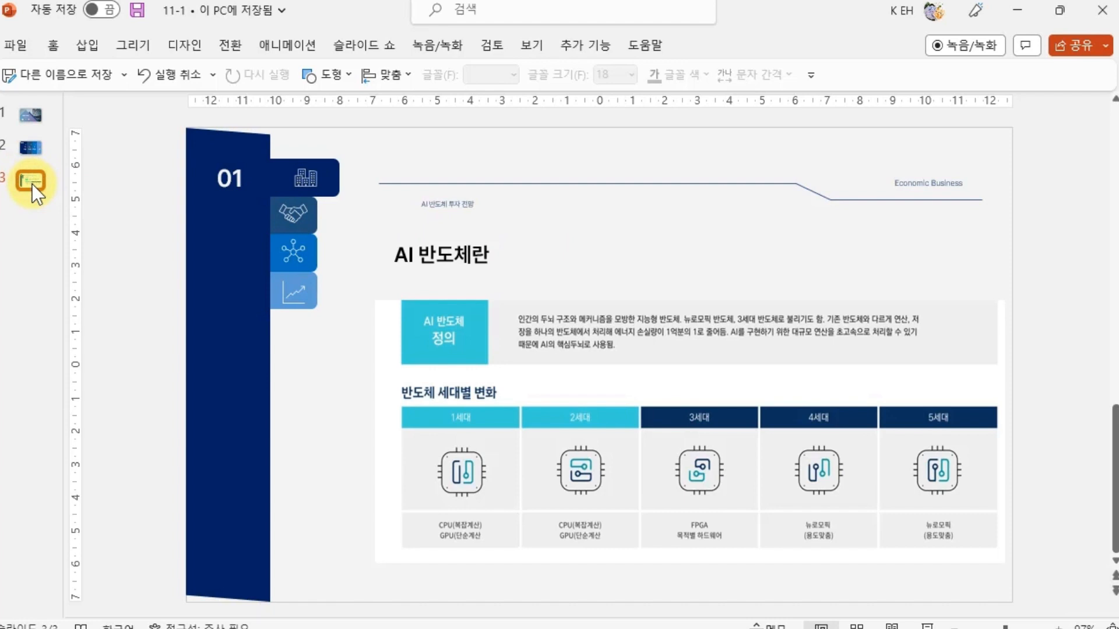
key(ctrl+d)
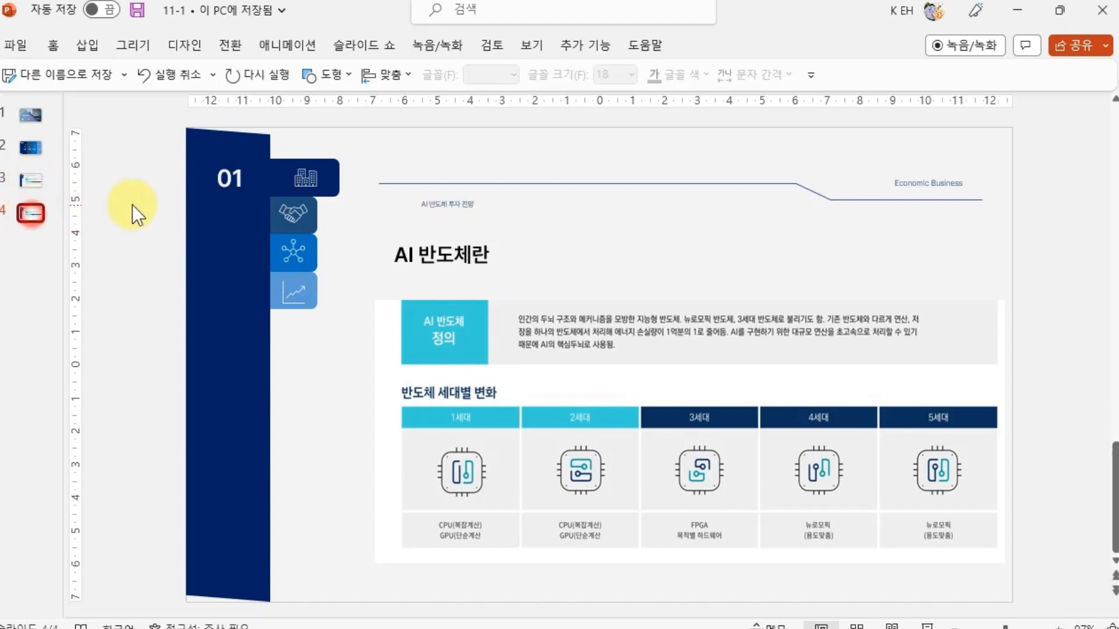
click(428, 312)
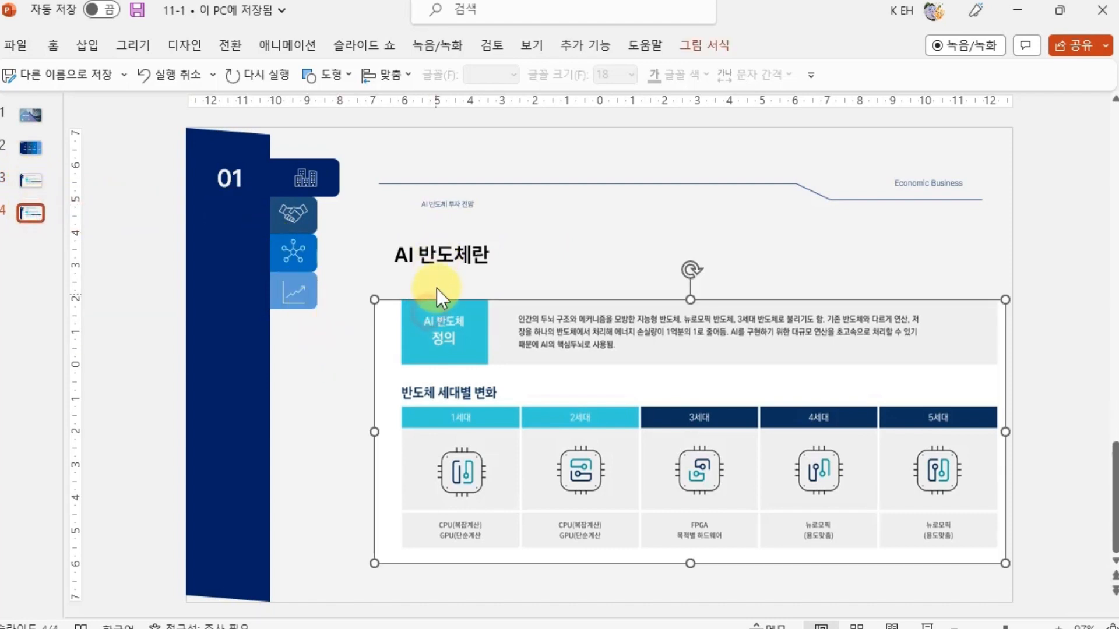
key(Delete)
click(444, 270)
click(415, 340)
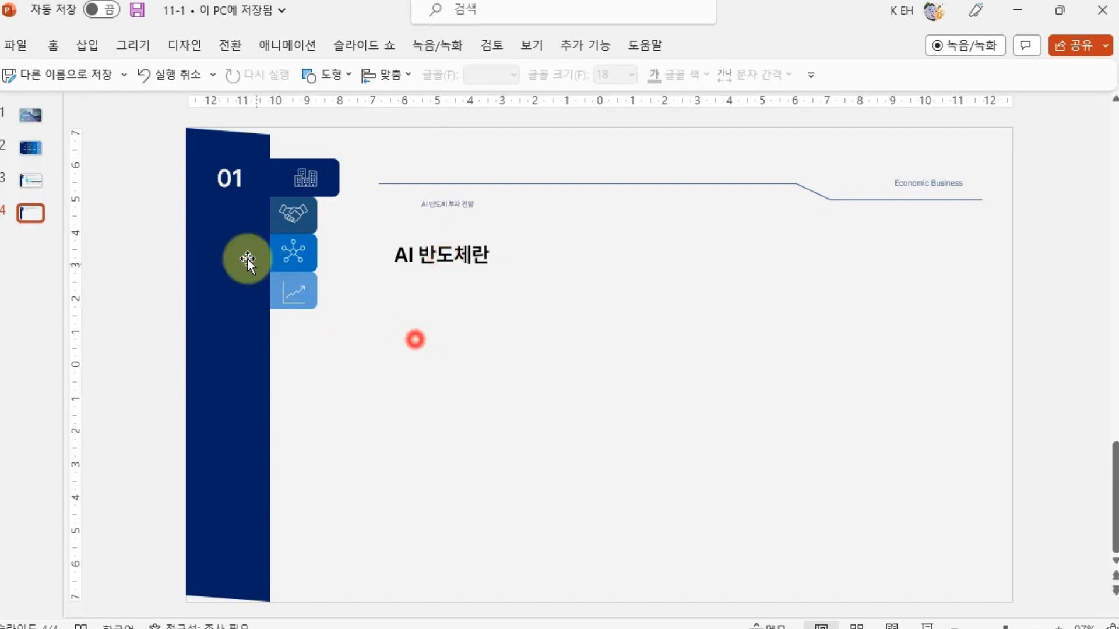
- Fill slide 4's side band with the dark blue of the second tab
click(228, 233)
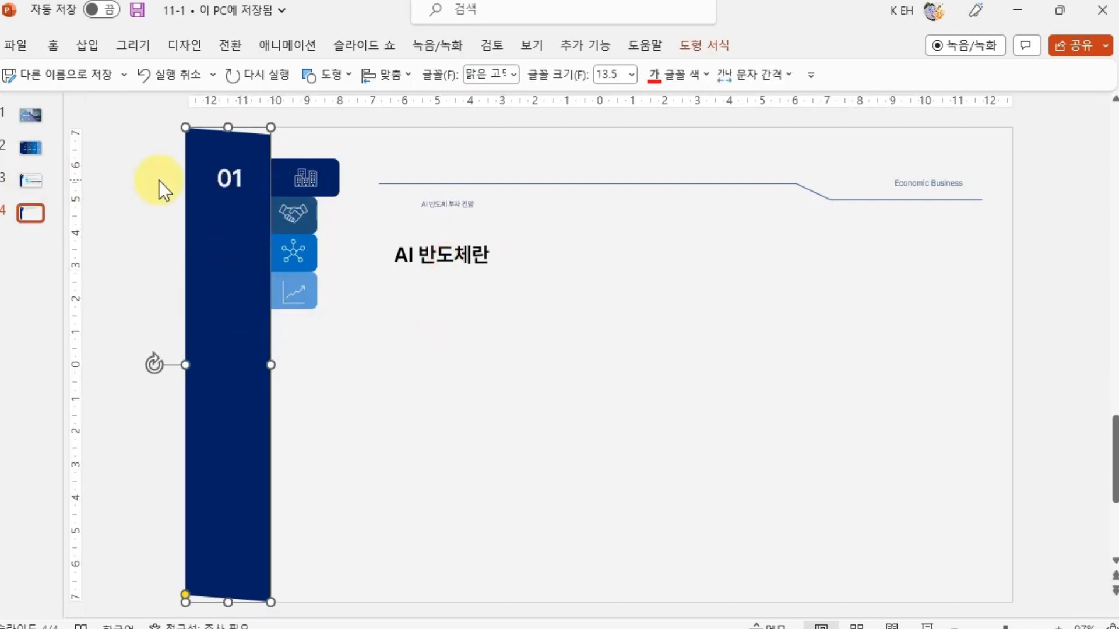
click(253, 245)
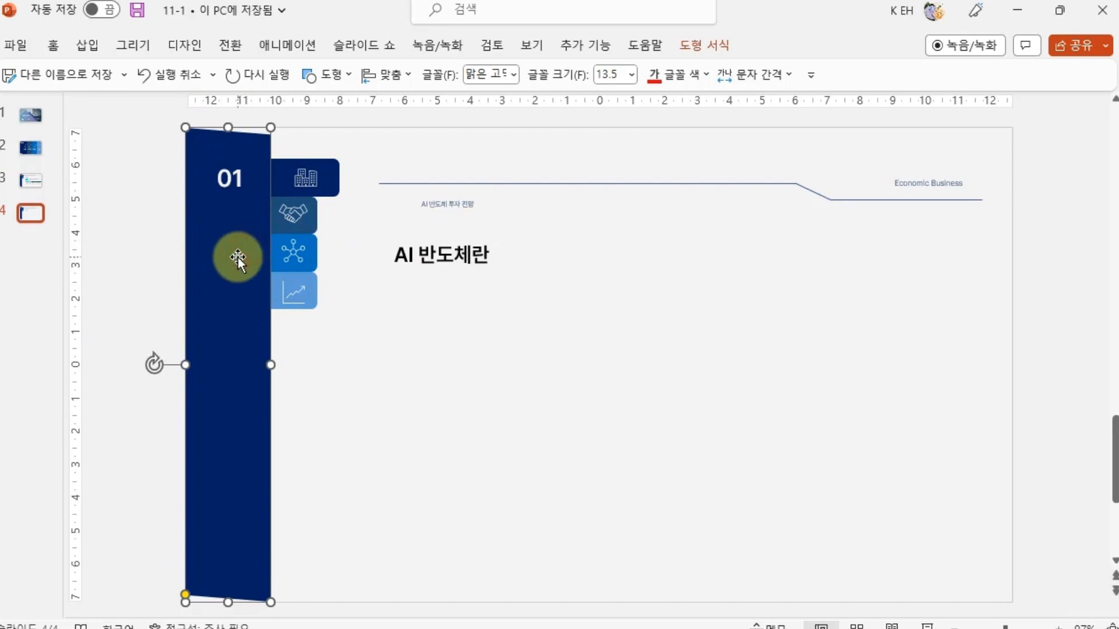
right_click(238, 258)
click(299, 67)
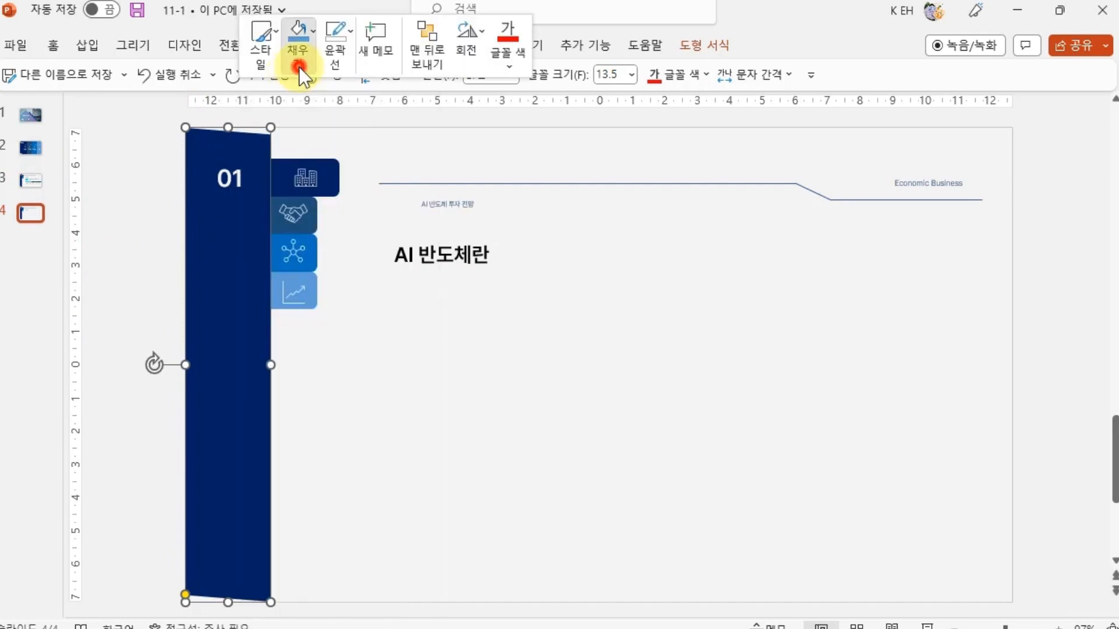
click(347, 370)
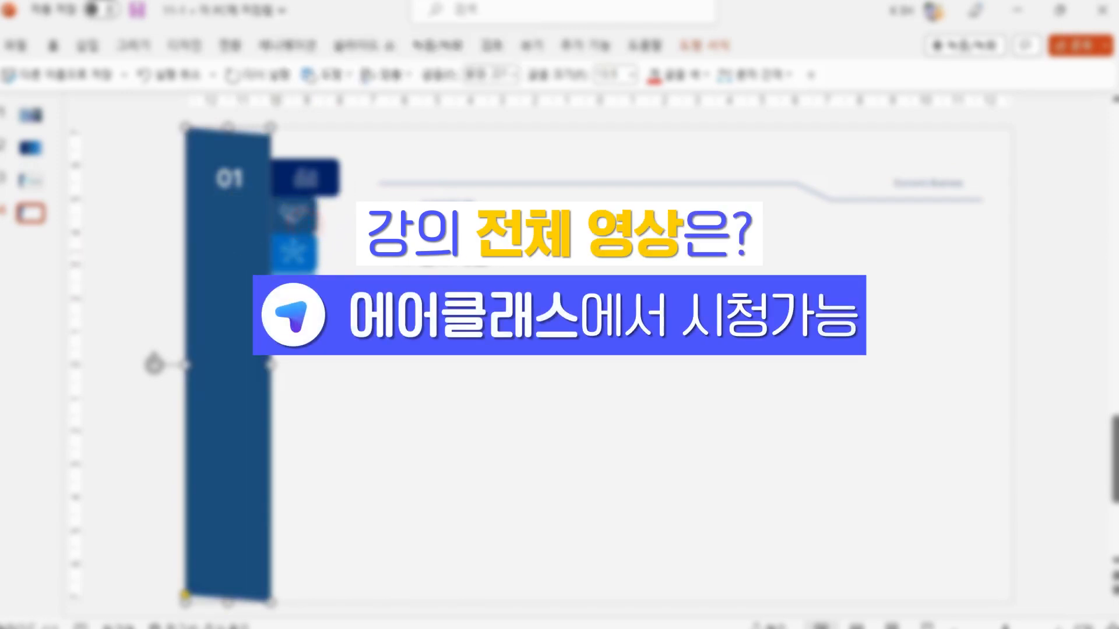
click(343, 359)
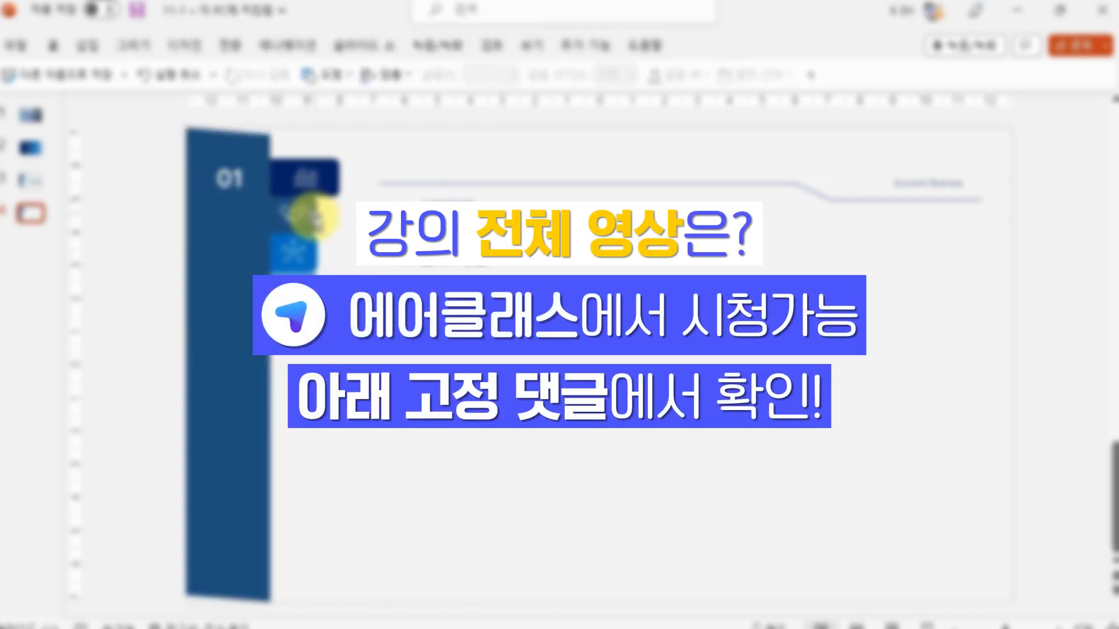
- Widen slide 4's second tab as the active one and narrow the first tab to match the lower tabs, shifting their icons accordingly
click(314, 216)
drag(317, 215, 336, 215)
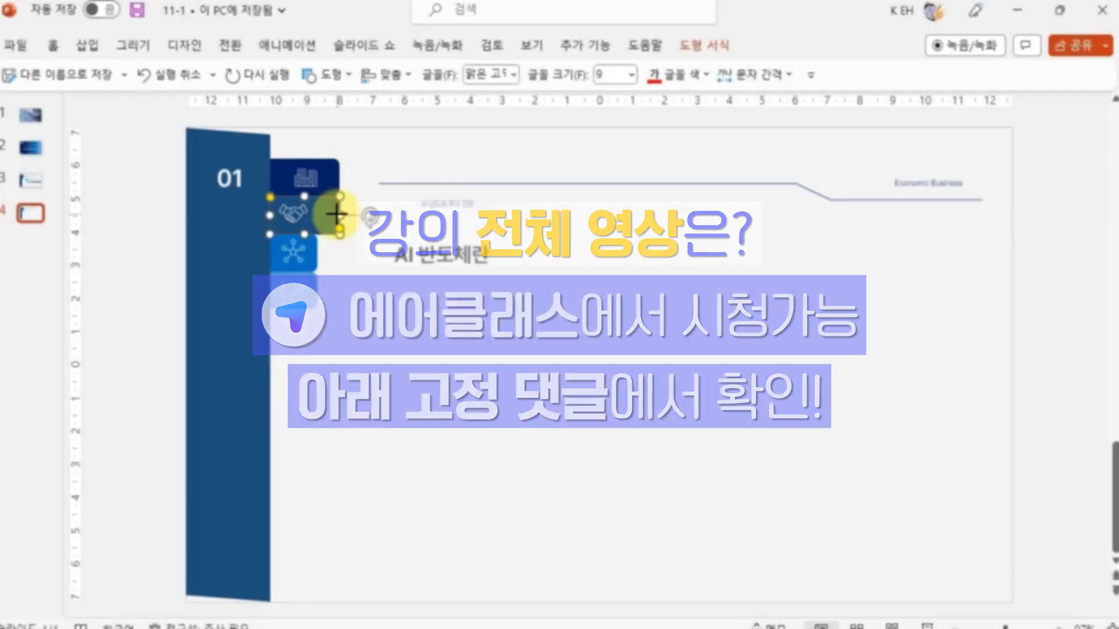
click(337, 264)
click(331, 182)
drag(341, 176, 298, 208)
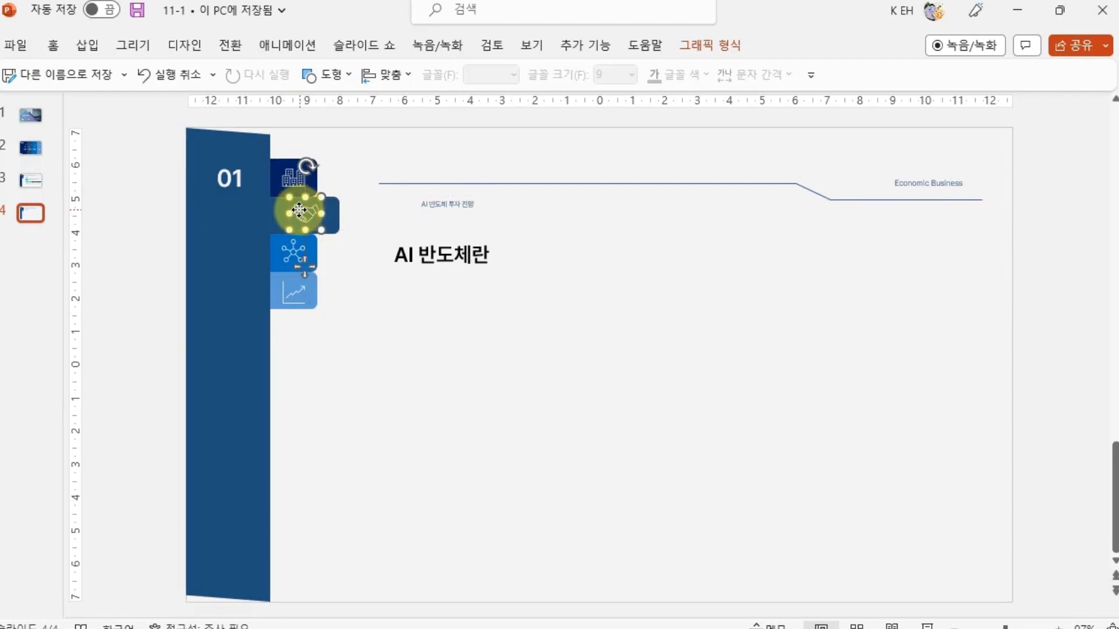
- Nudge the handshake icon to the centre of the widened second tab, and compare slide 4 with slide 3
click(370, 328)
click(307, 214)
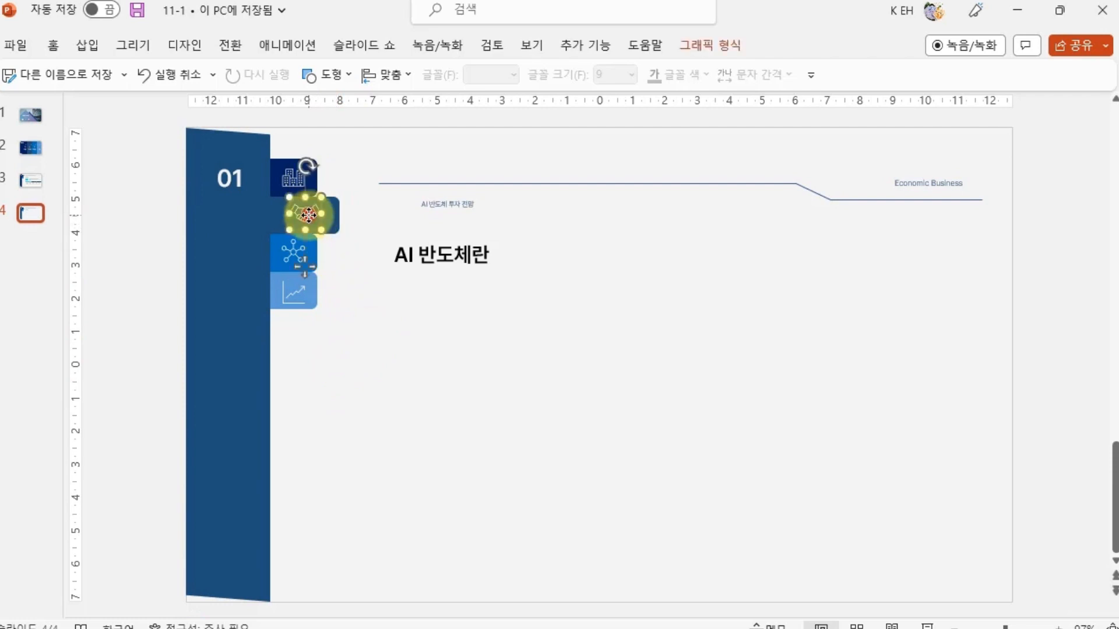
key(ctrl+z)
key(ctrl+Down)
key(ctrl+Right)
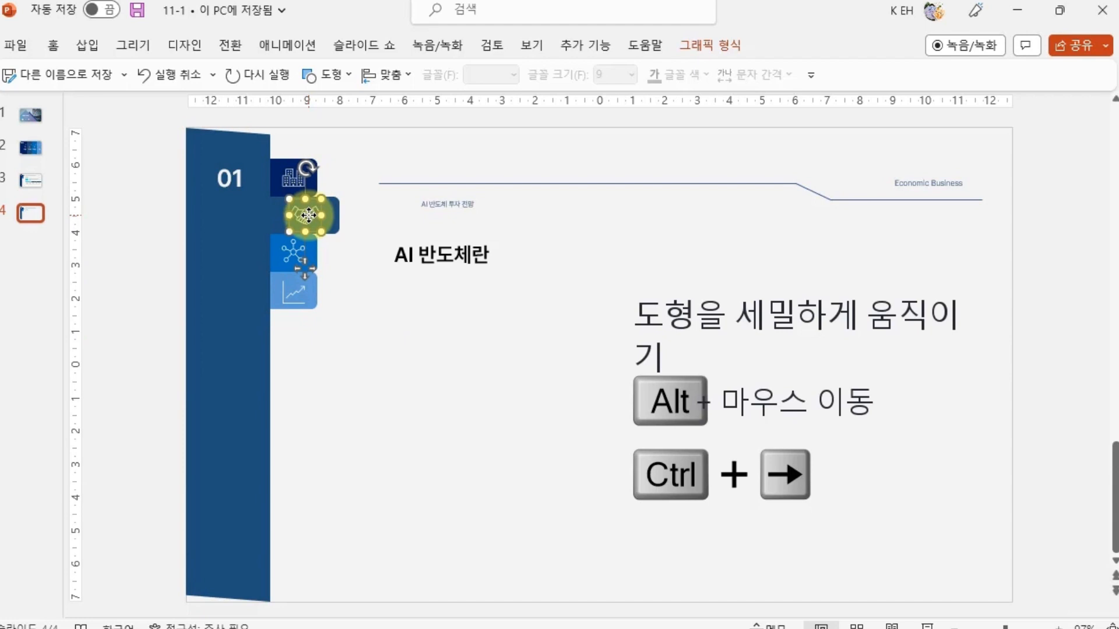
key(ctrl+Up)
key(ctrl+Down)
click(338, 278)
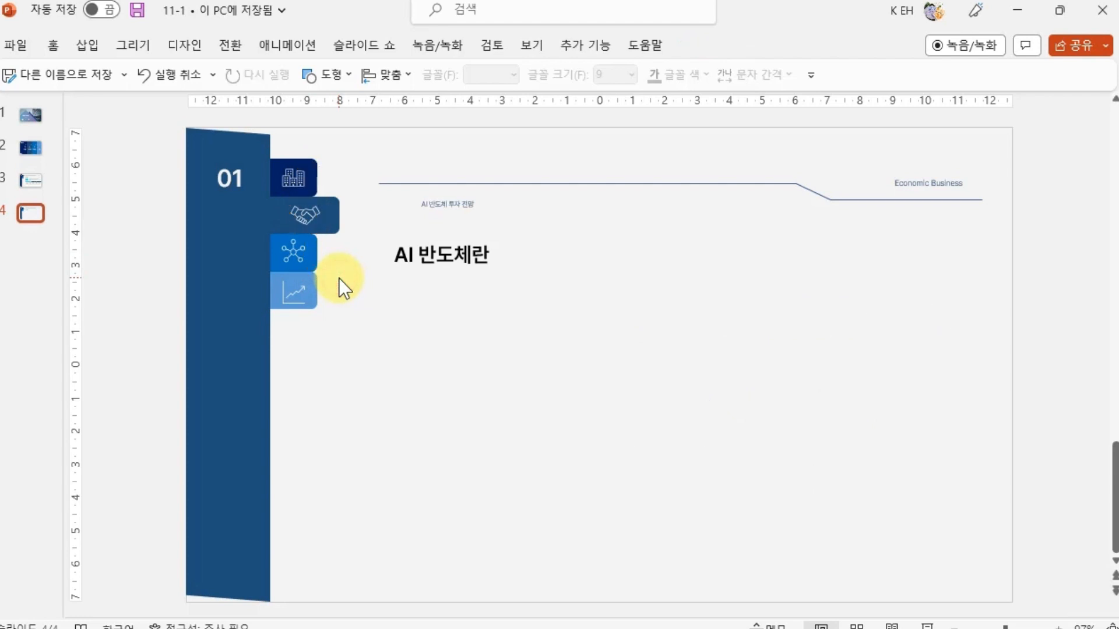
key(Page_Up)
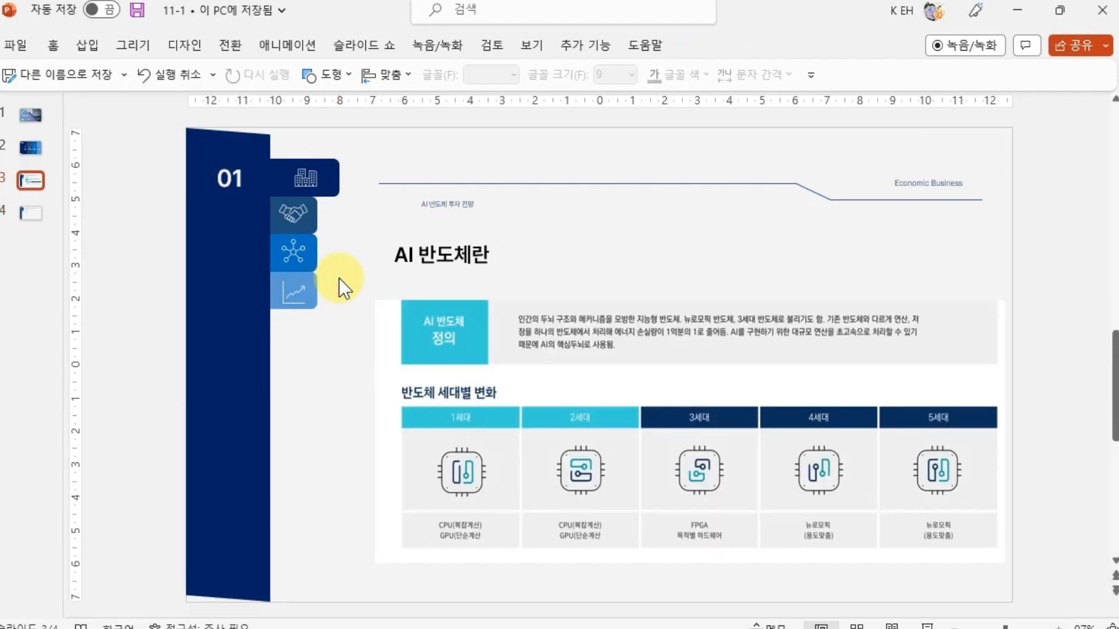
key(Page_Down)
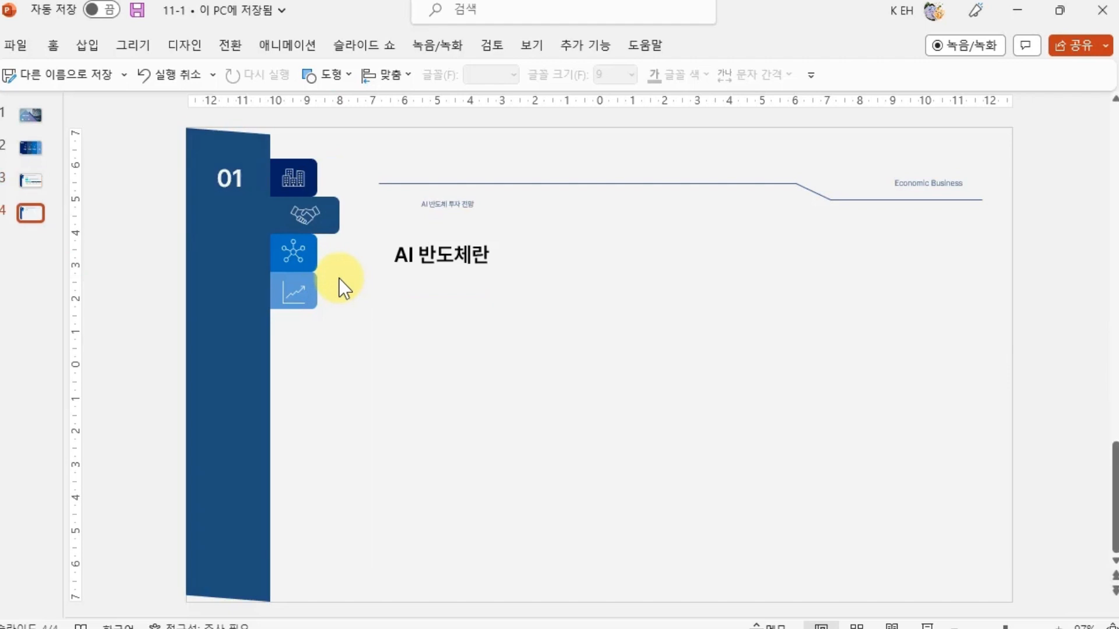
- Compare slide 4 with slide 3 and select the market analysis picture on slide 4
key(Page_Up)
key(Page_Down)
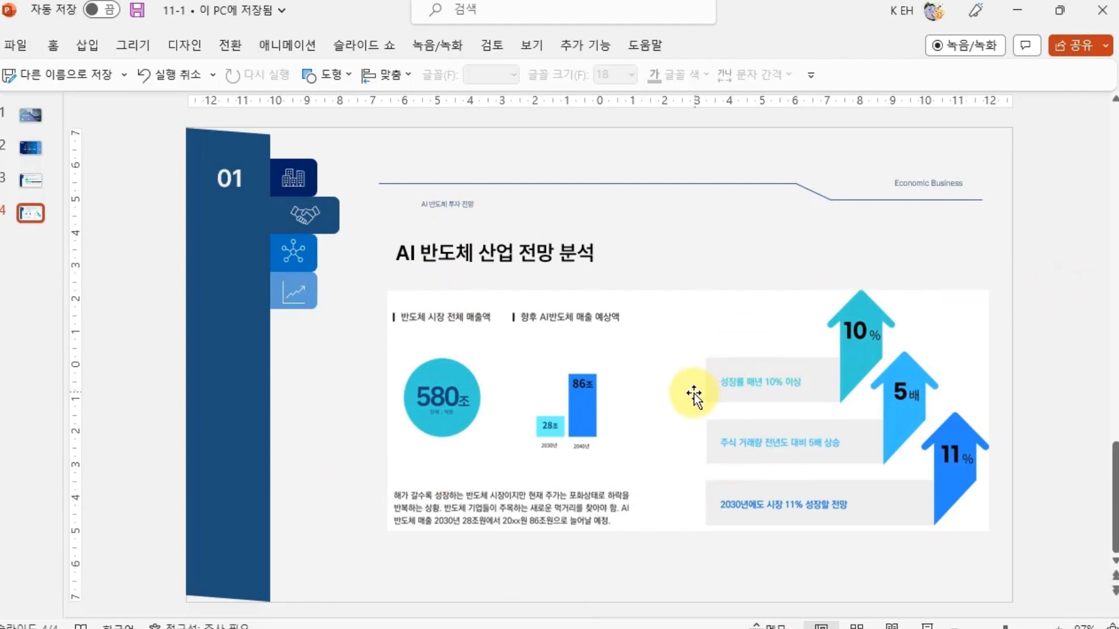
click(632, 367)
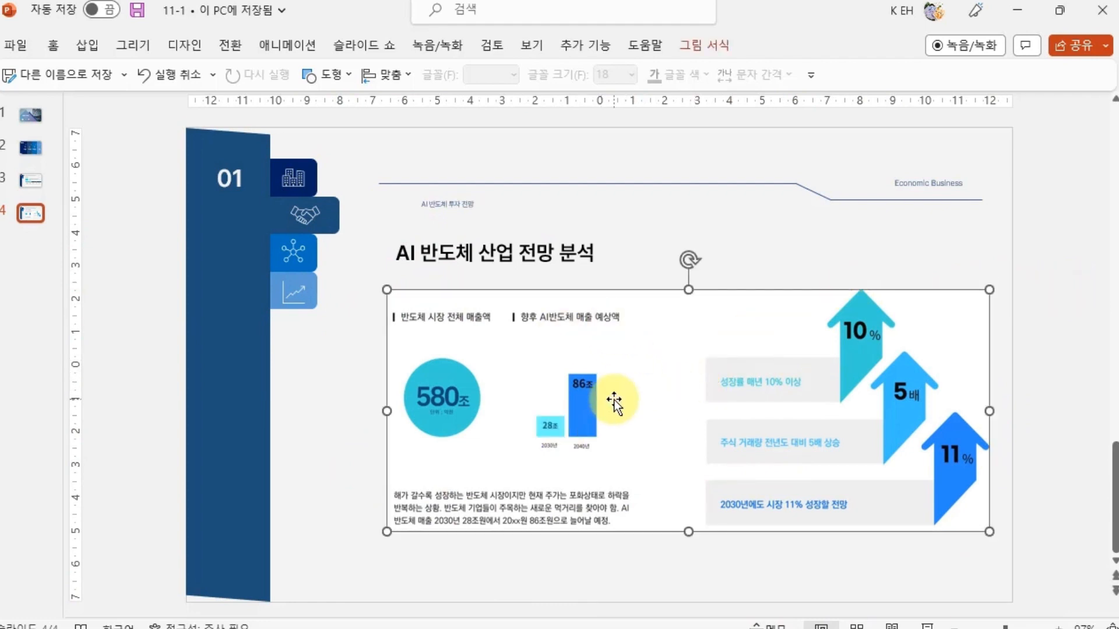
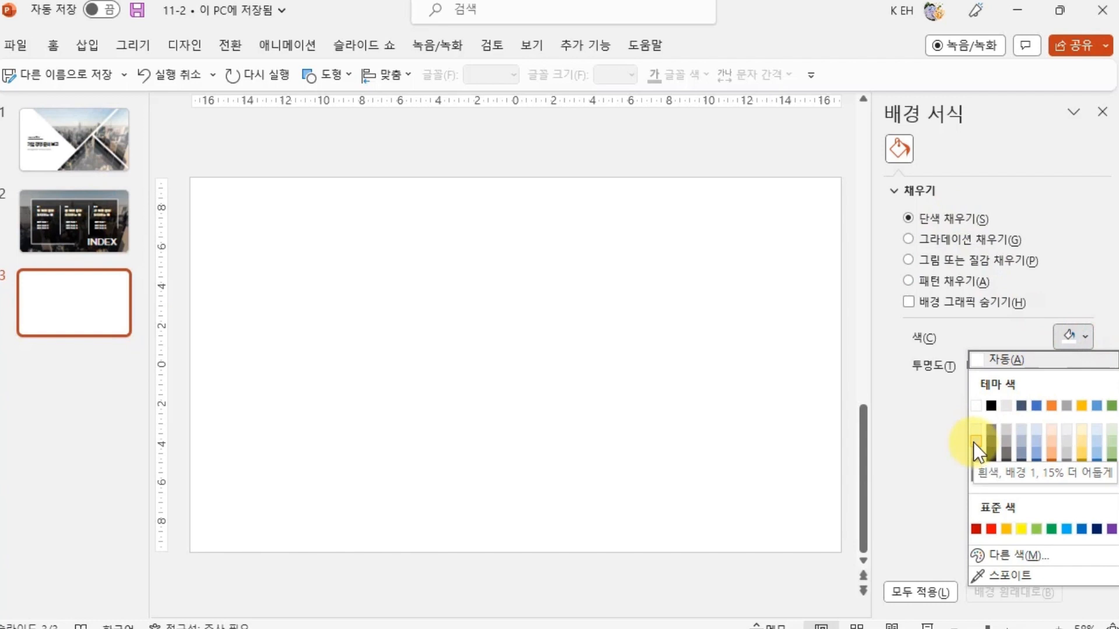
- Set slide 3's background to White, Background 1, Darker 15%, and draw a full-width rectangle about 7.5 cm high along its upper edge
click(974, 442)
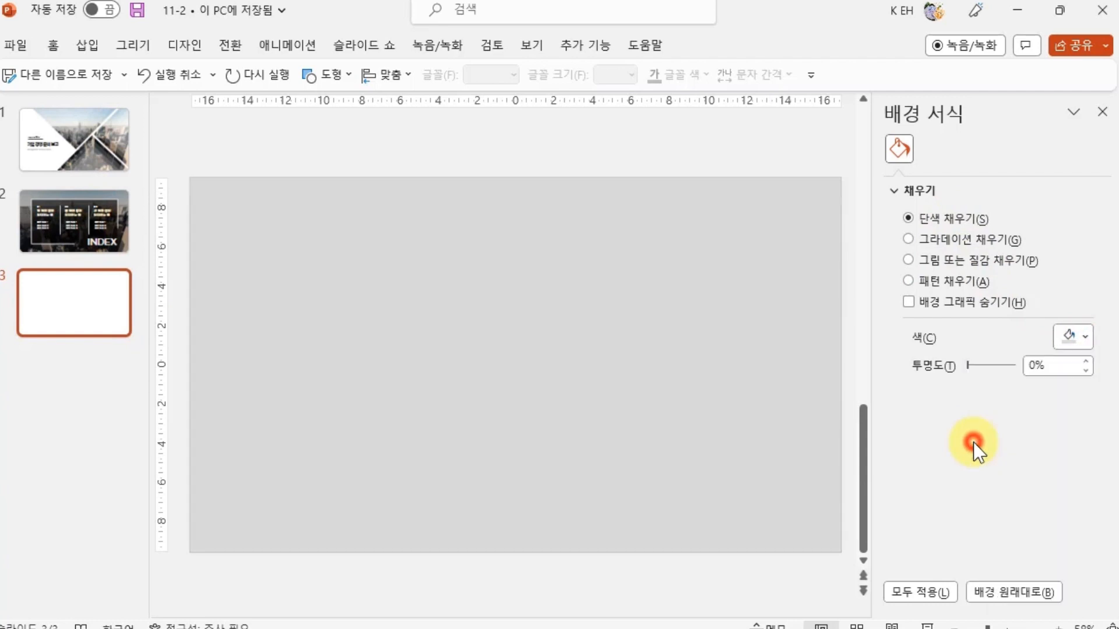
click(1102, 112)
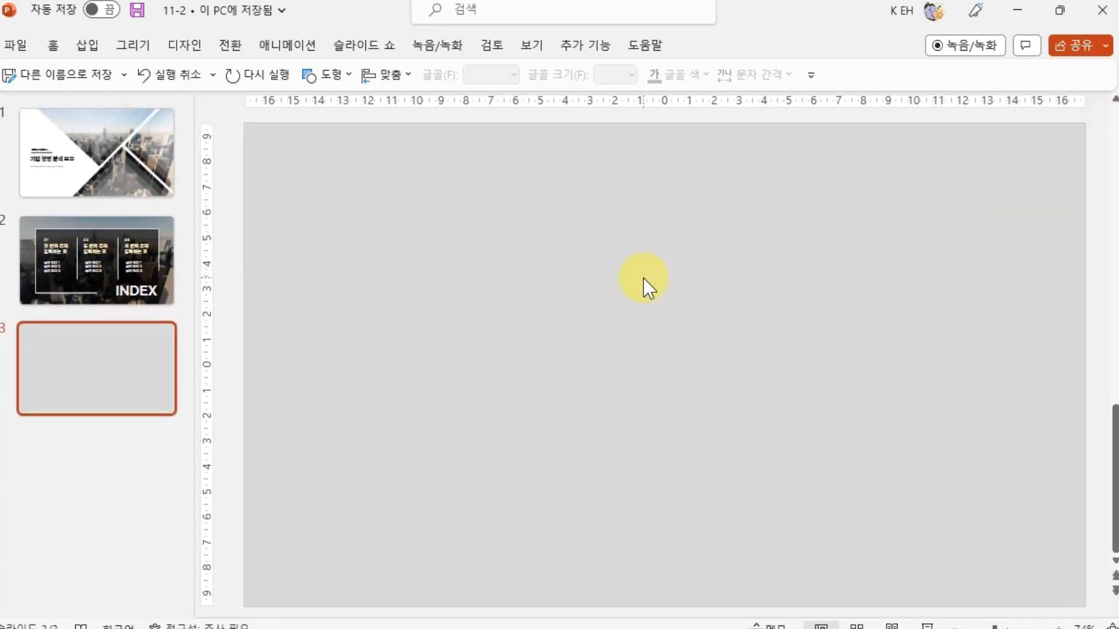
click(320, 76)
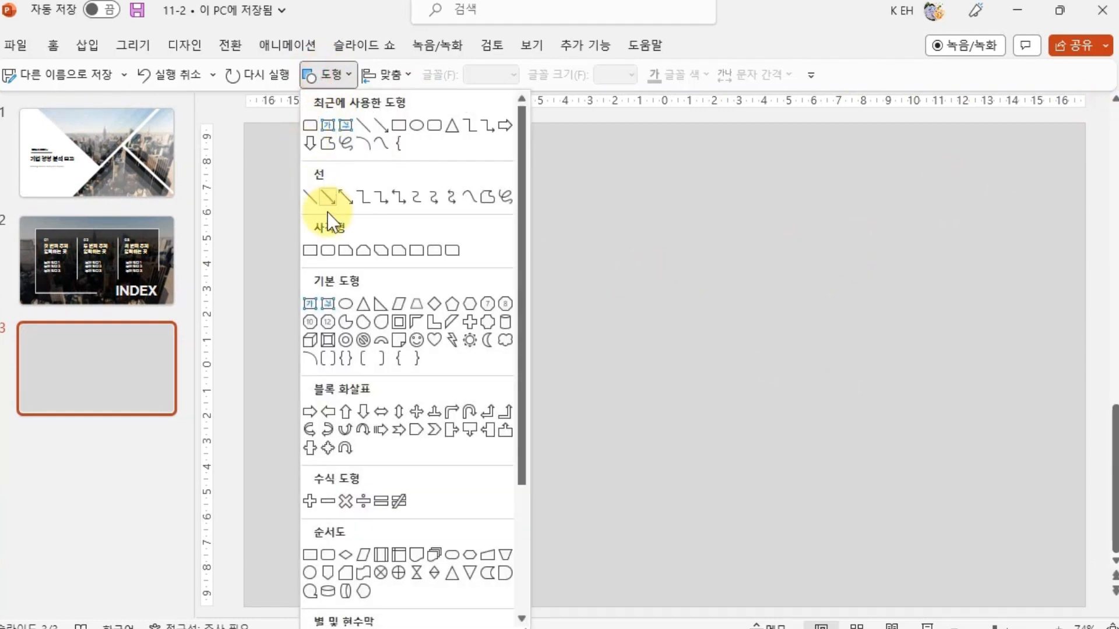
click(311, 249)
drag(242, 123, 1087, 313)
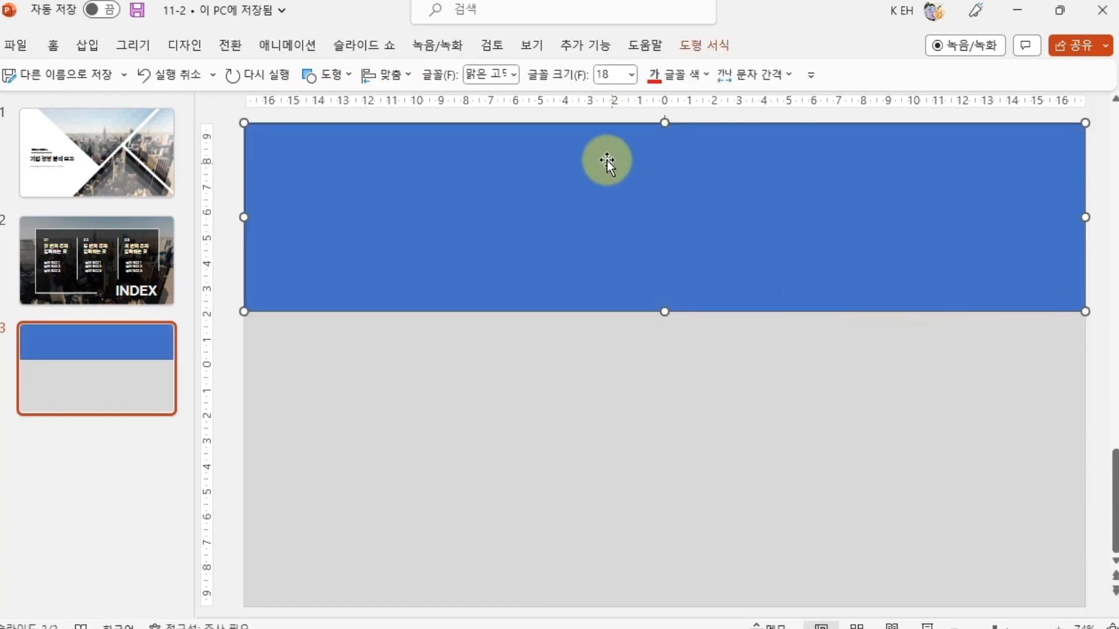
- Fill the upper rectangle with the lightest grey shade of white and remove its outline
right_click(598, 155)
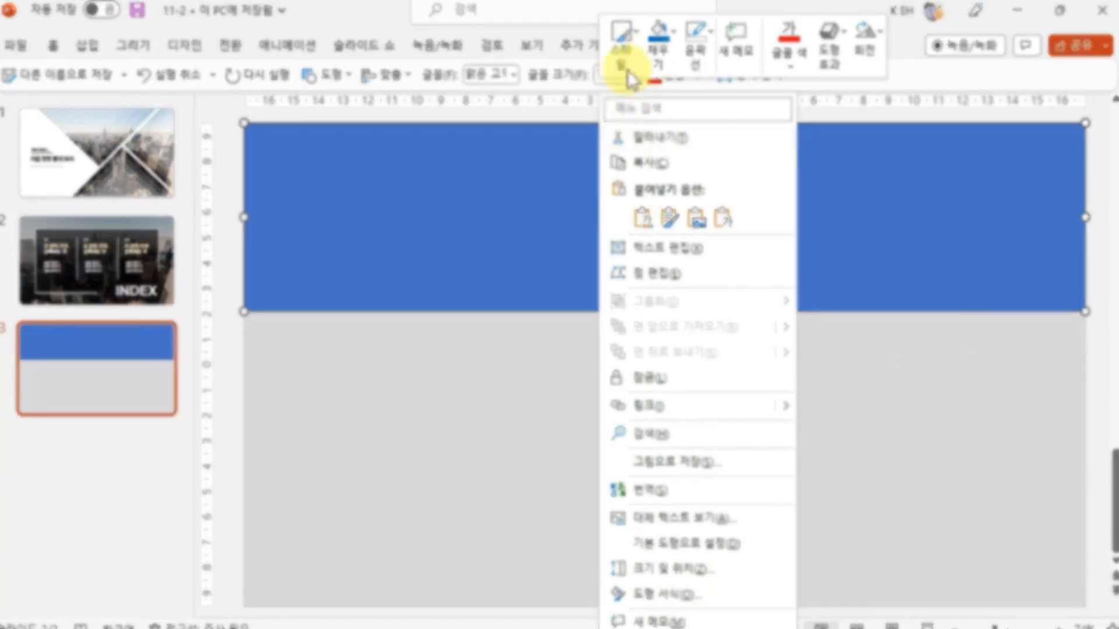
click(665, 57)
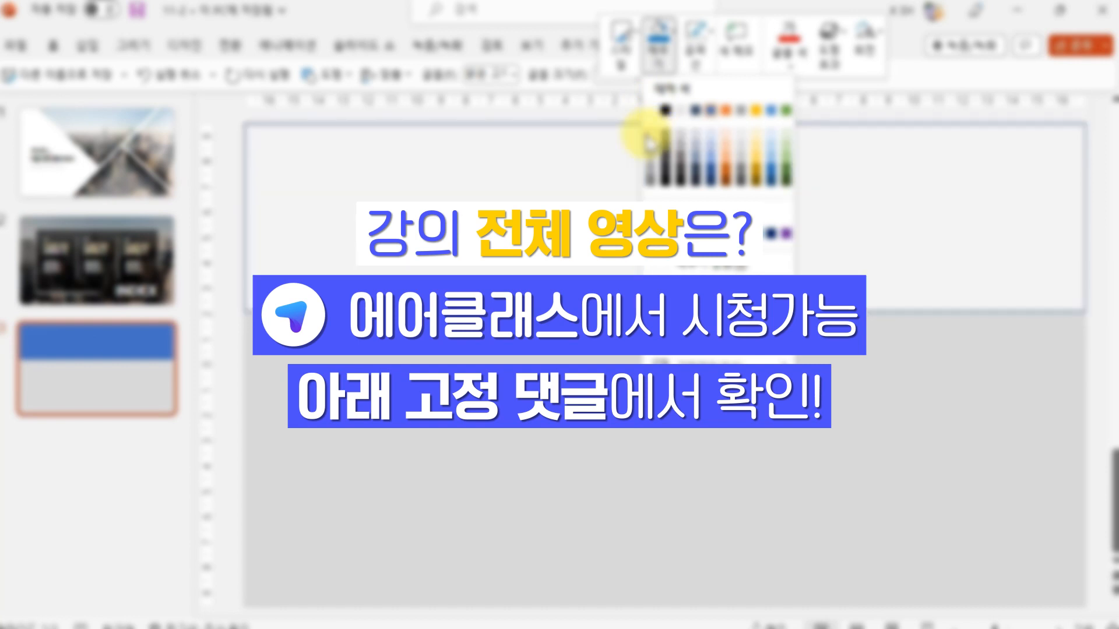
click(646, 134)
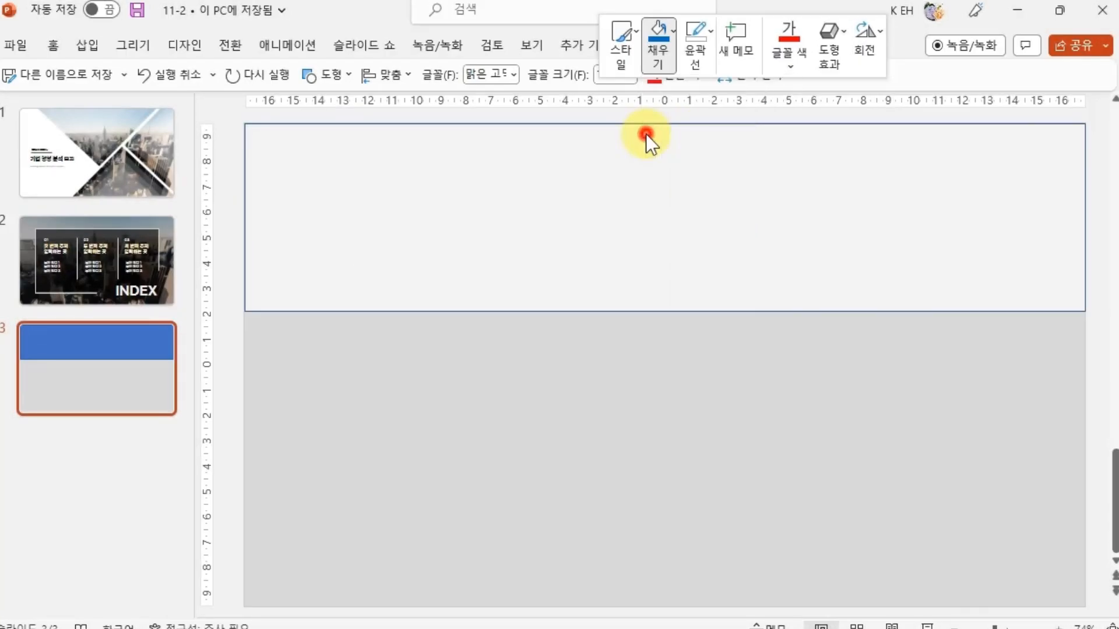
click(665, 63)
click(605, 141)
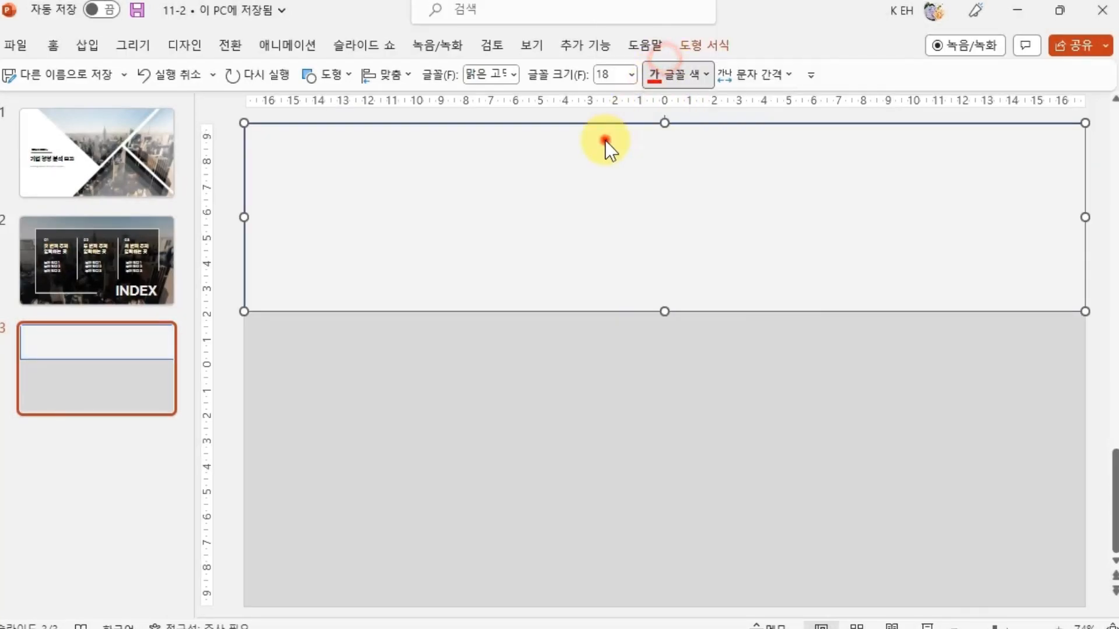
right_click(606, 140)
click(661, 57)
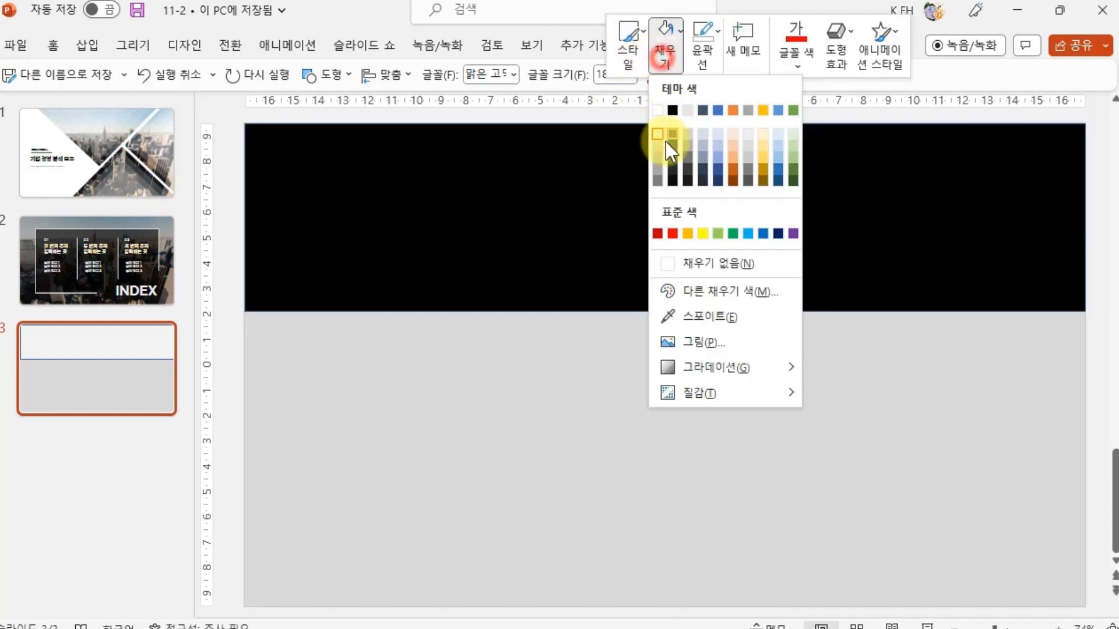
click(712, 53)
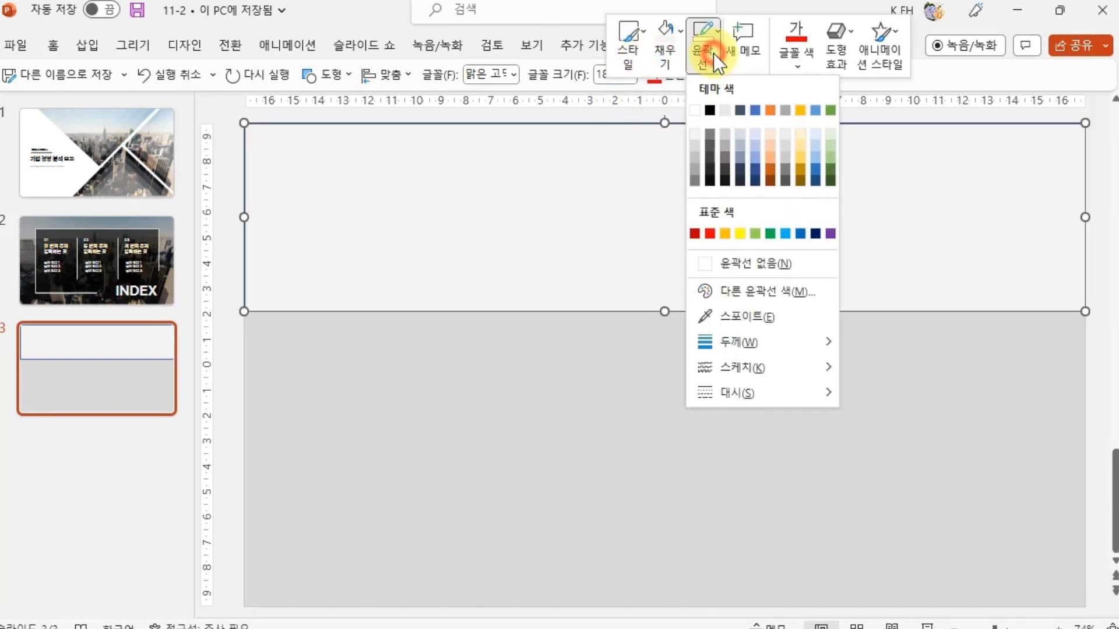
click(724, 259)
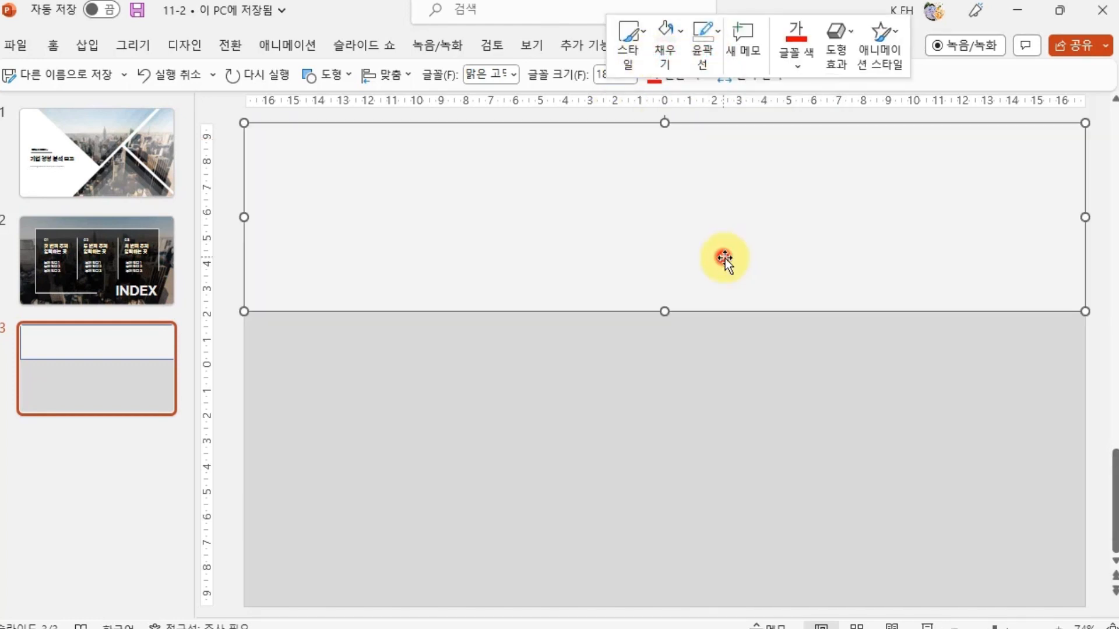
click(768, 414)
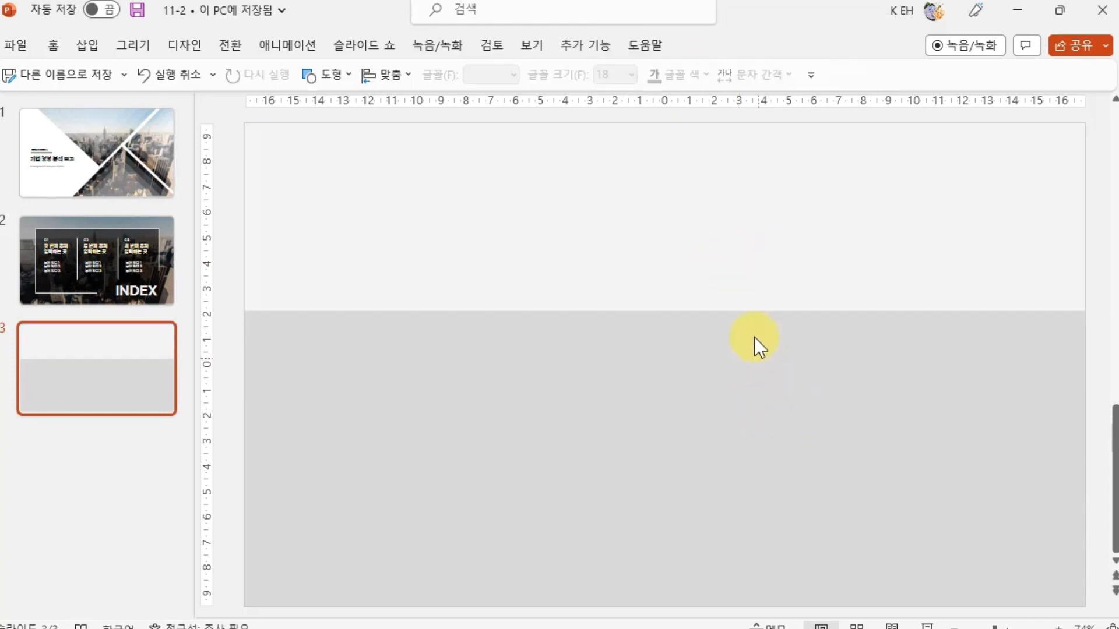
click(722, 393)
click(700, 412)
click(763, 240)
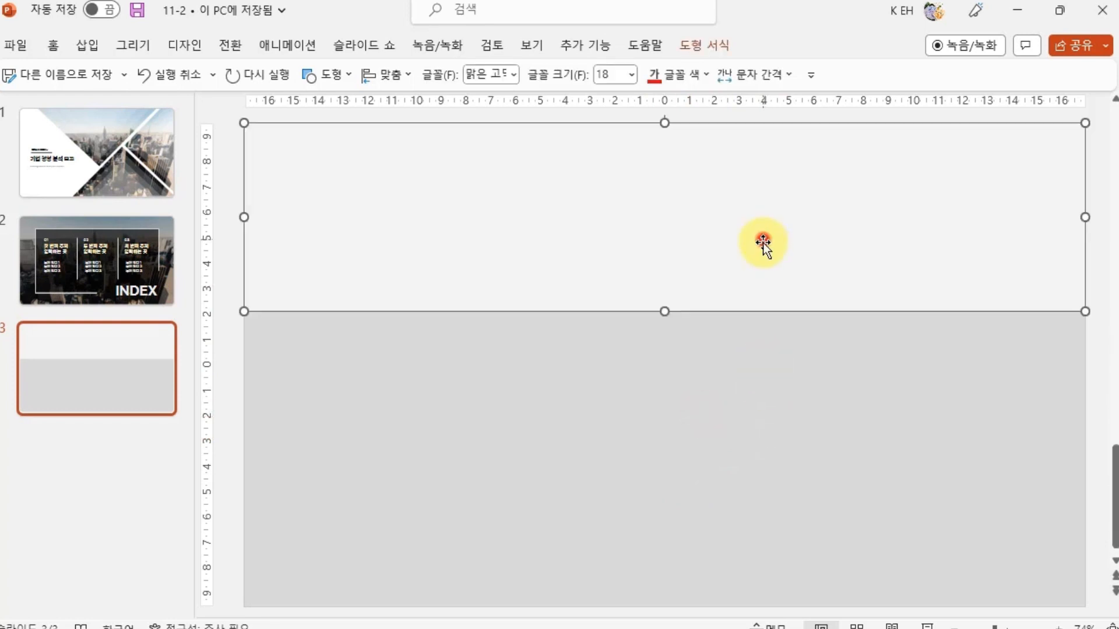
click(571, 384)
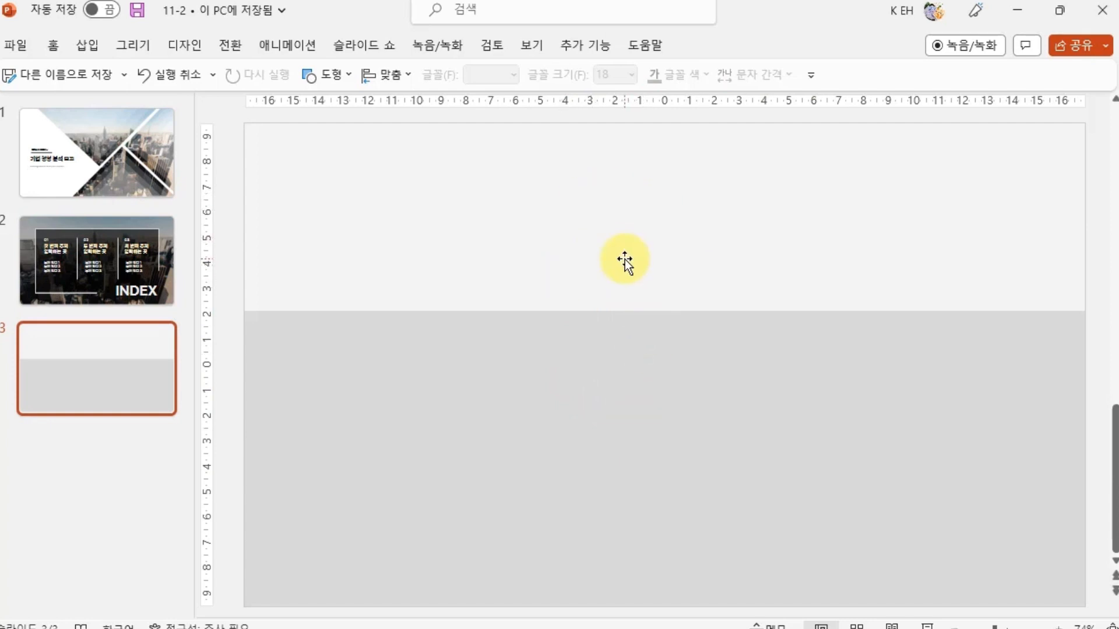
click(341, 77)
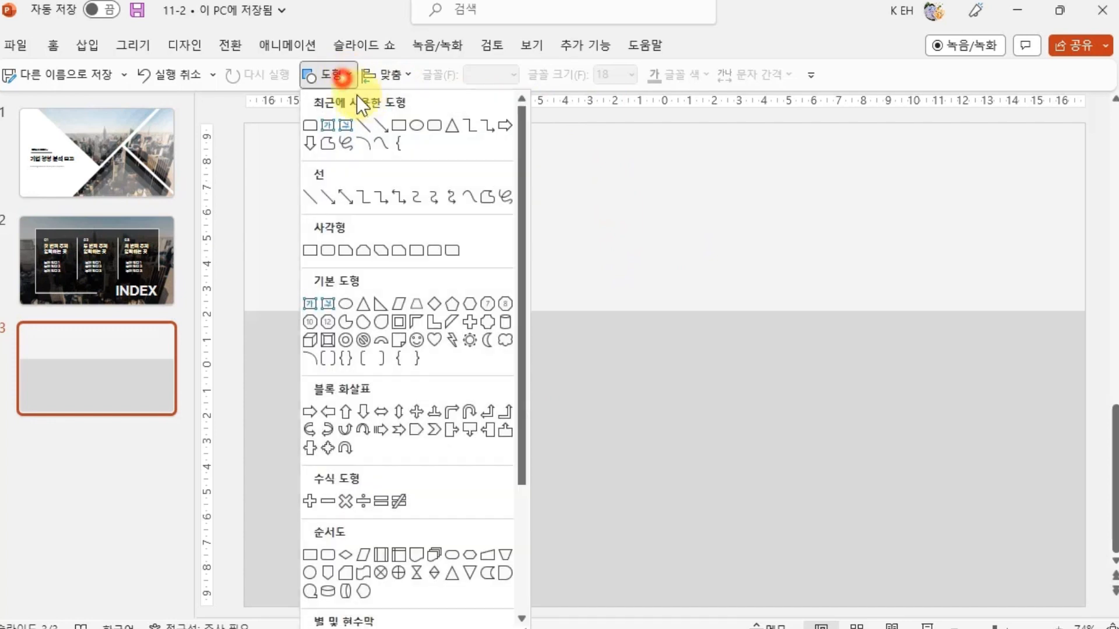
click(328, 127)
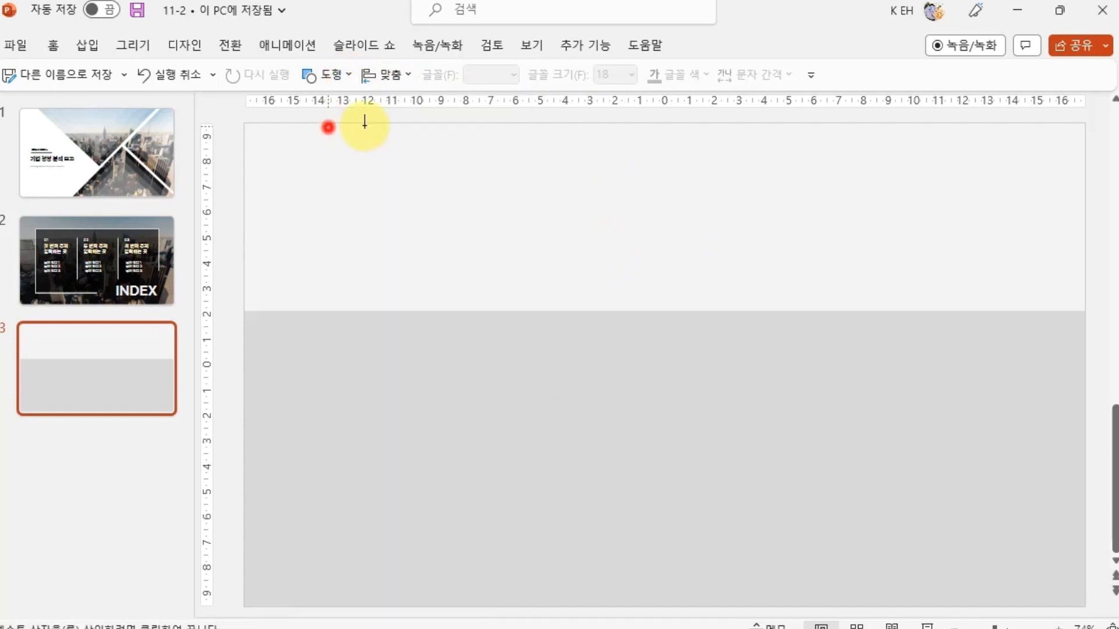
click(555, 181)
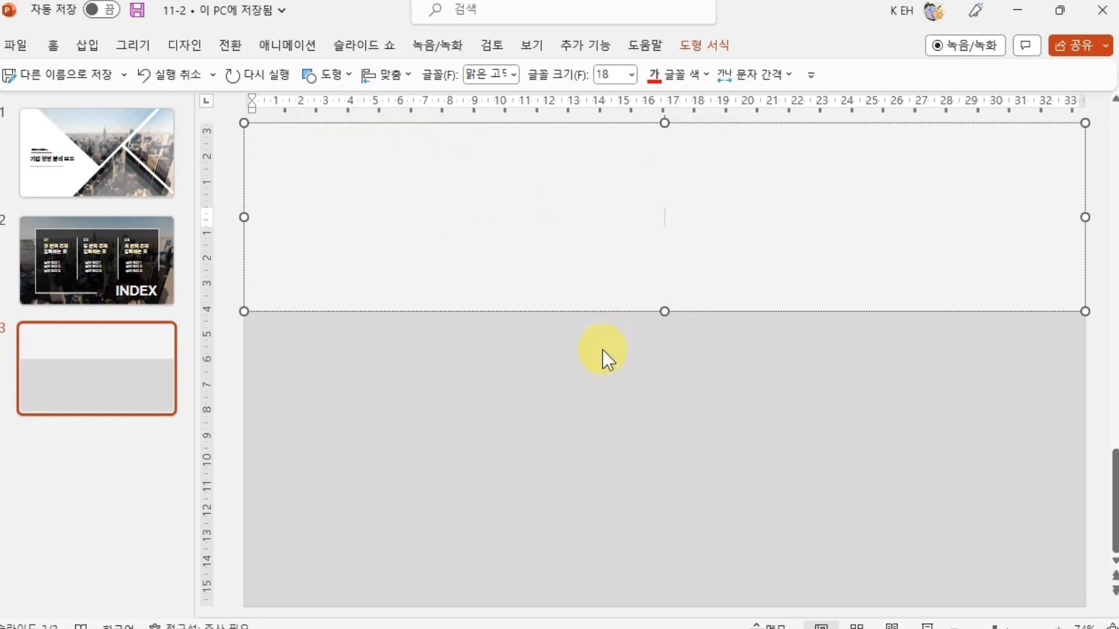
click(561, 378)
- Add a text box in the darker grey area reading "KEYWORD를 적어주세요"
click(322, 71)
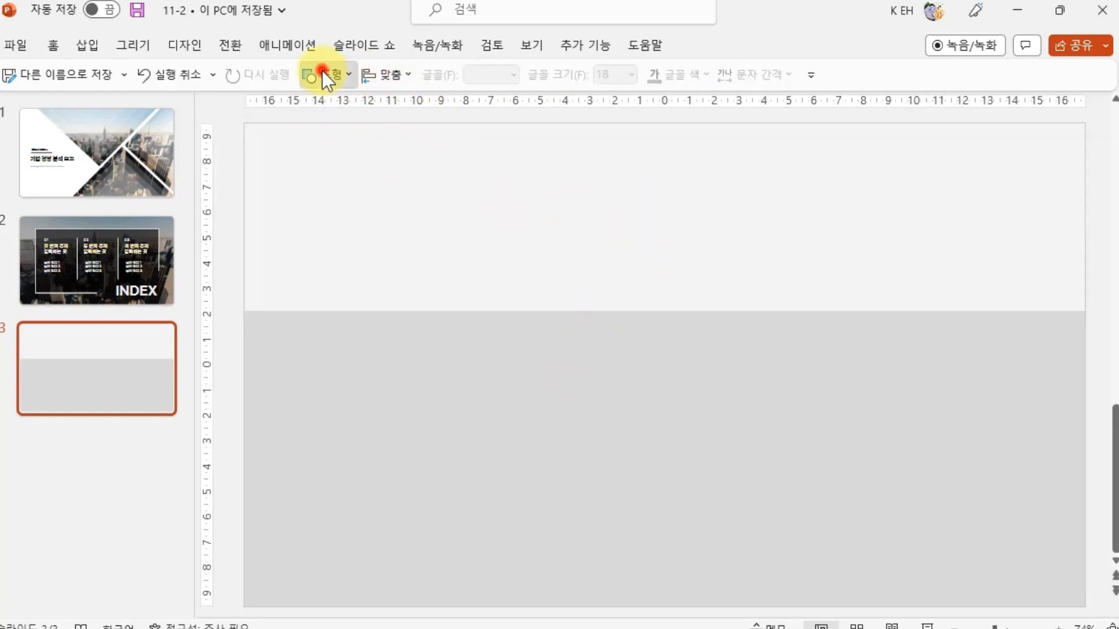
click(335, 127)
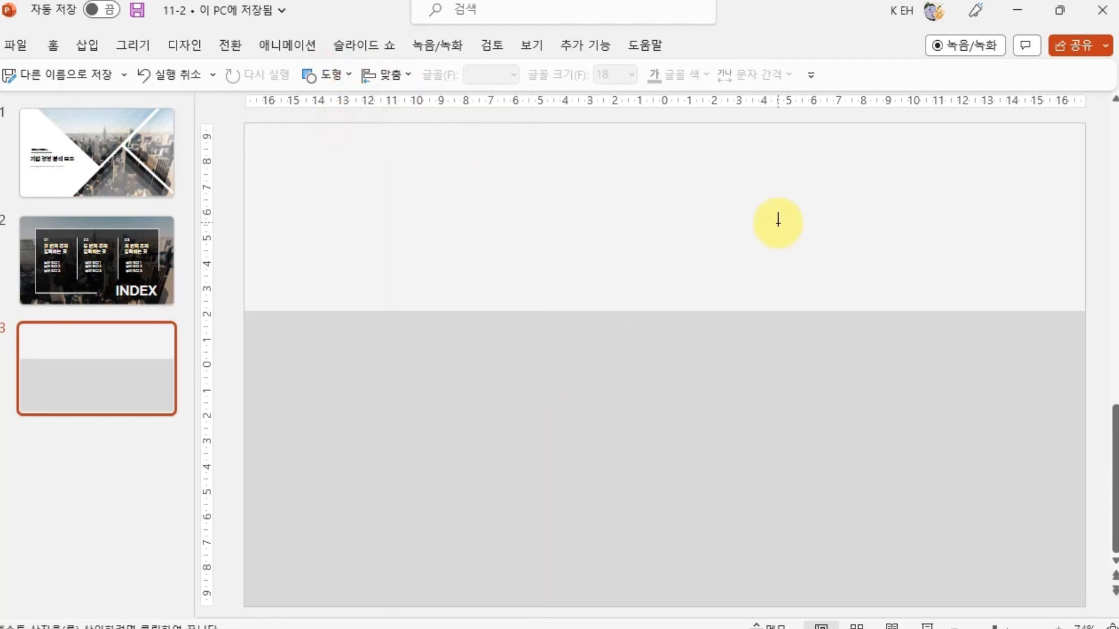
click(535, 341)
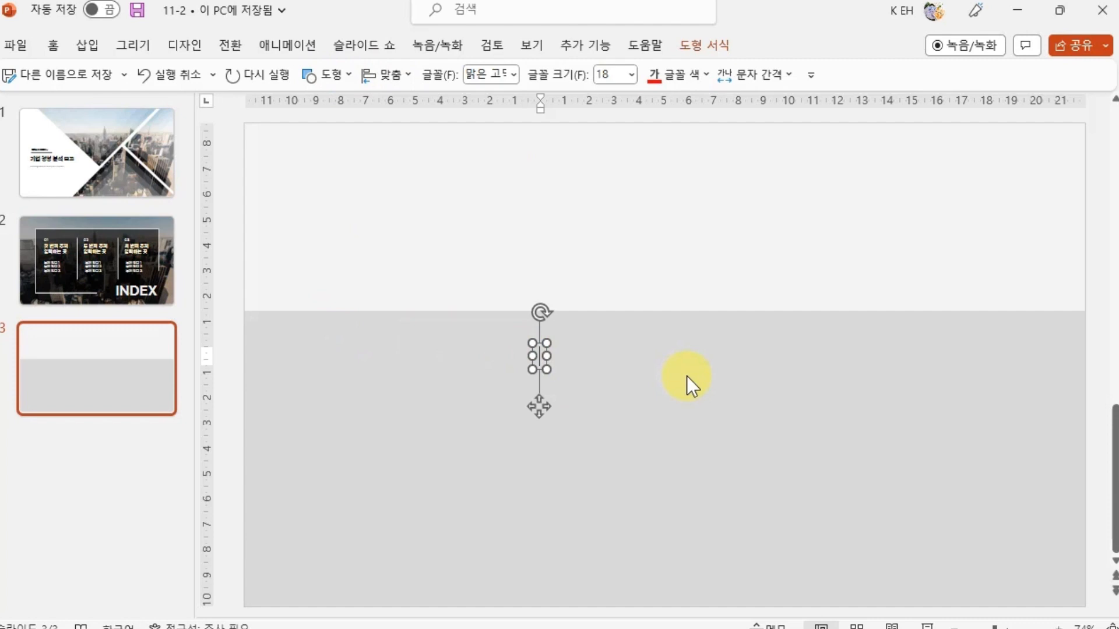
text(KE)
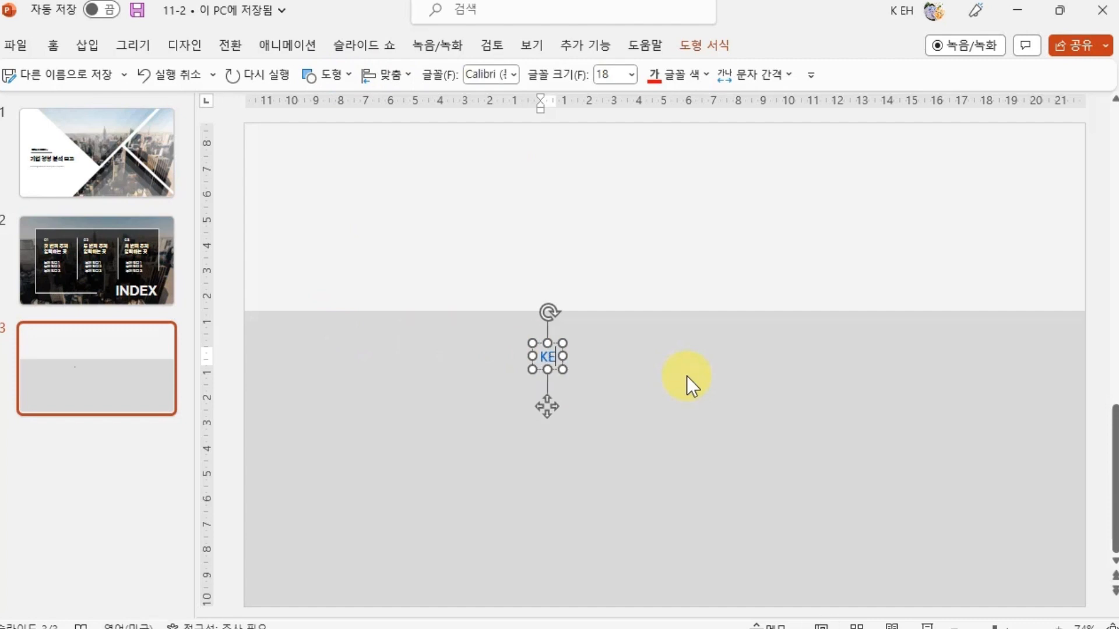
text(YWORD를 적어주세요)
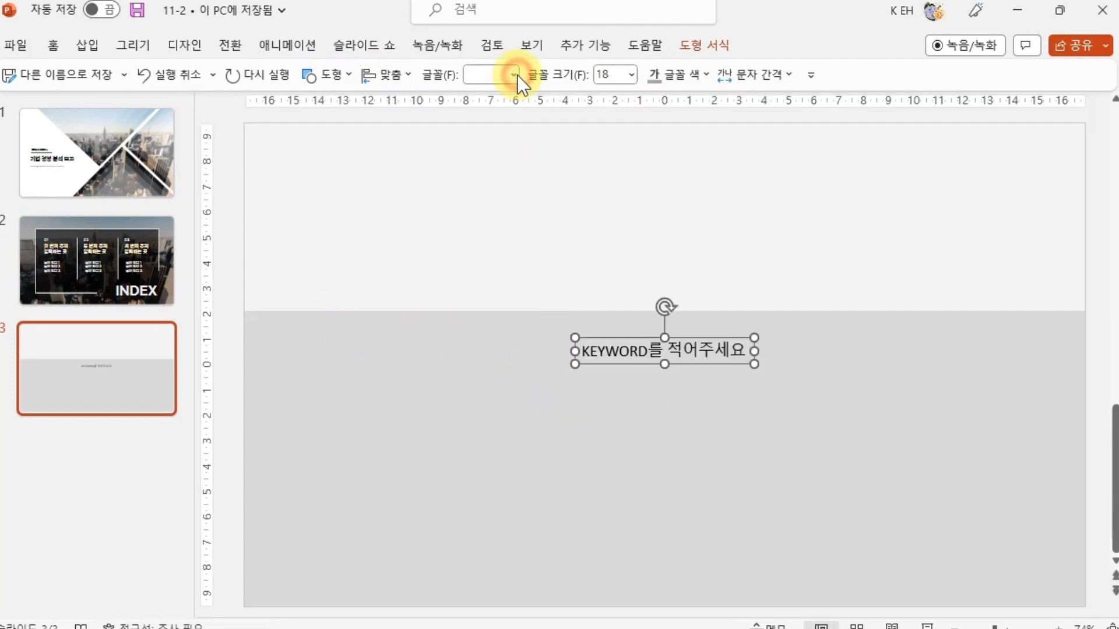
- Format the keyword text in G마켓 산스 TTF Light at 8.5 pt with a mid-grey font colour
click(515, 74)
drag(721, 112, 720, 234)
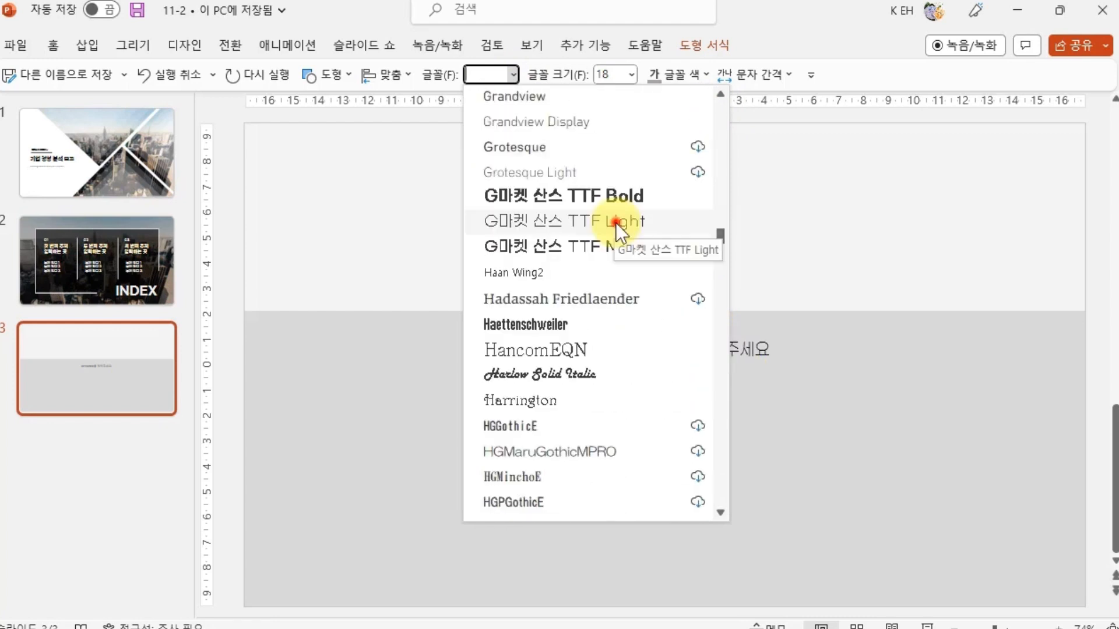
click(616, 223)
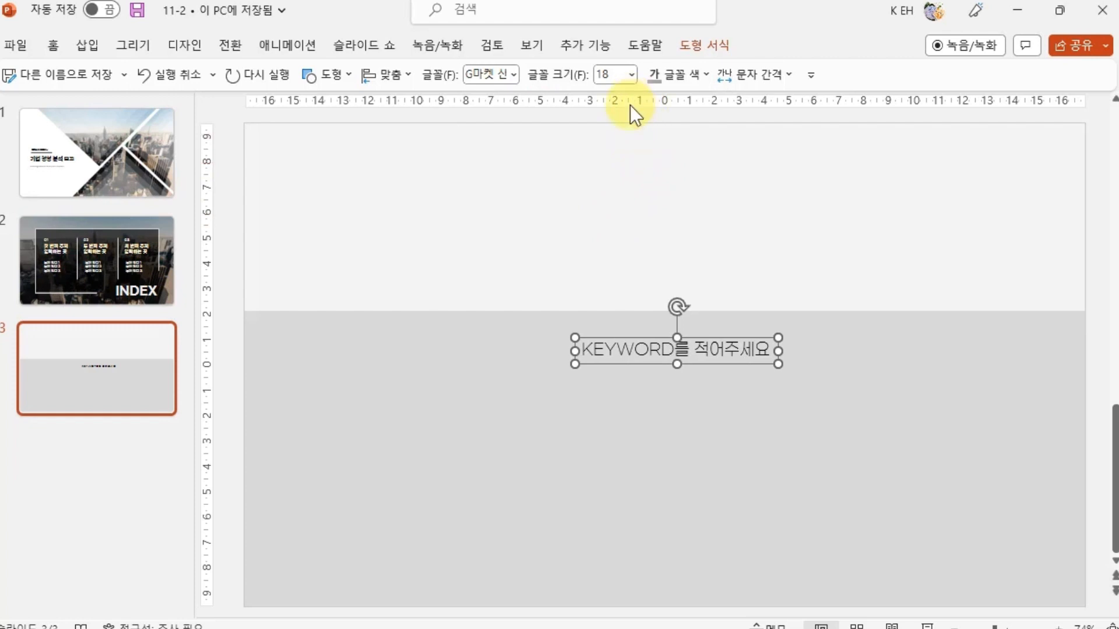
click(632, 75)
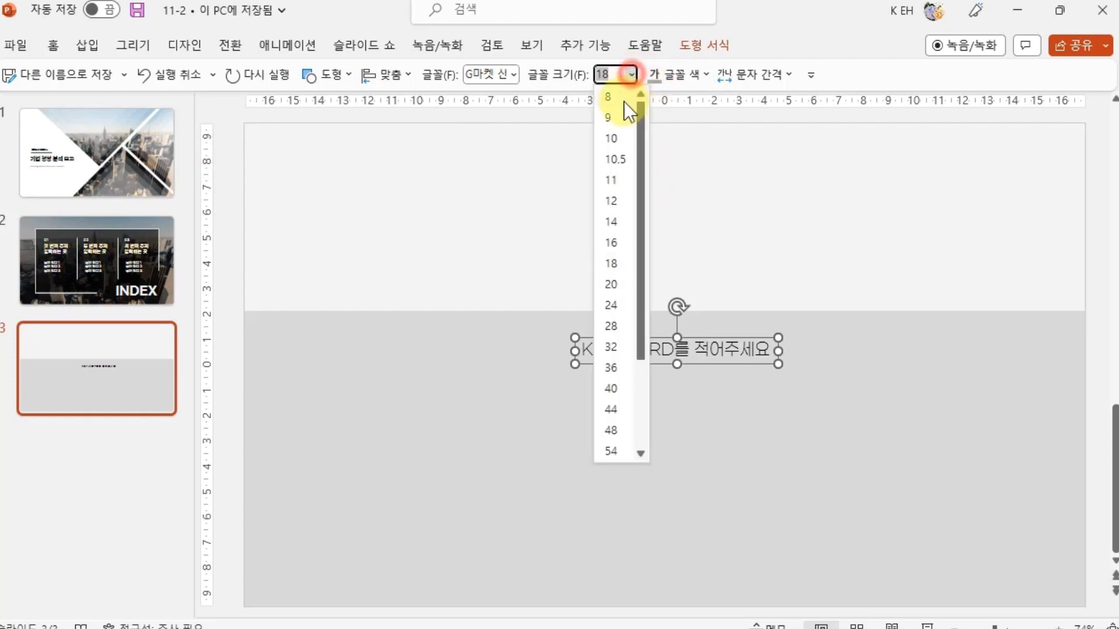
click(612, 97)
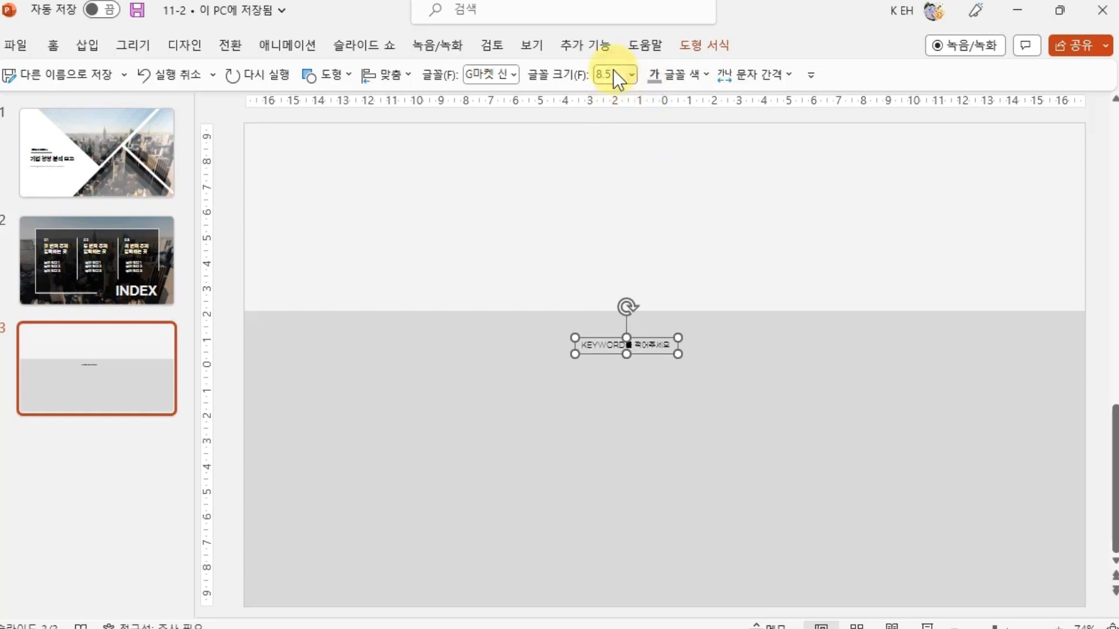
click(687, 76)
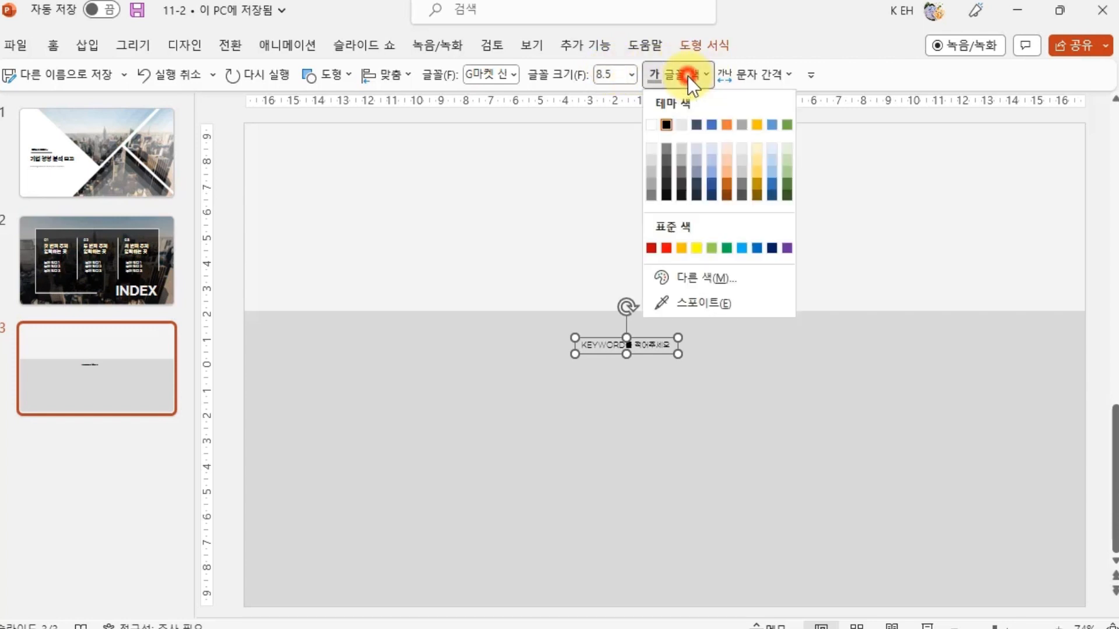
click(648, 188)
- Move the keyword text box near the upper edge of the light rectangle and centre it horizontally on the slide
drag(612, 338, 647, 147)
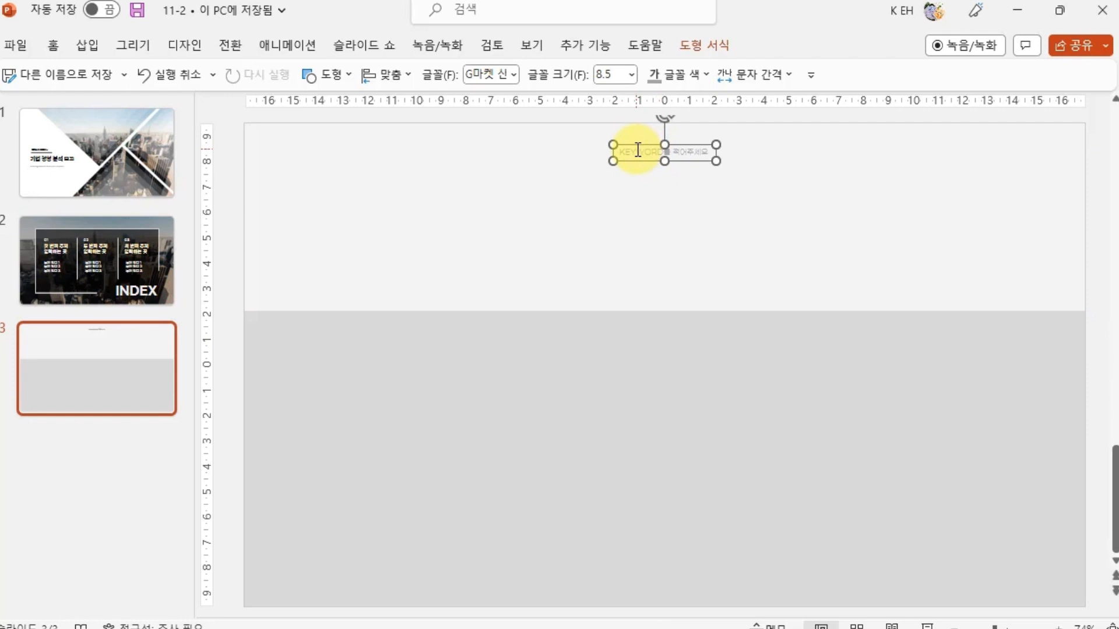
triple_click(634, 154)
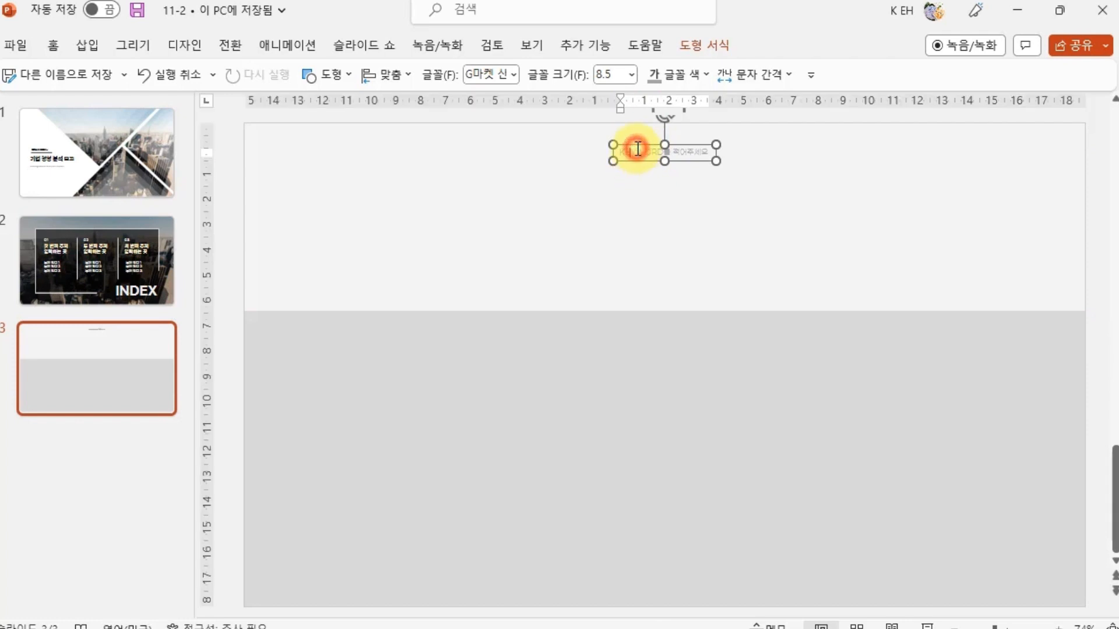
right_click(637, 150)
click(740, 86)
click(659, 143)
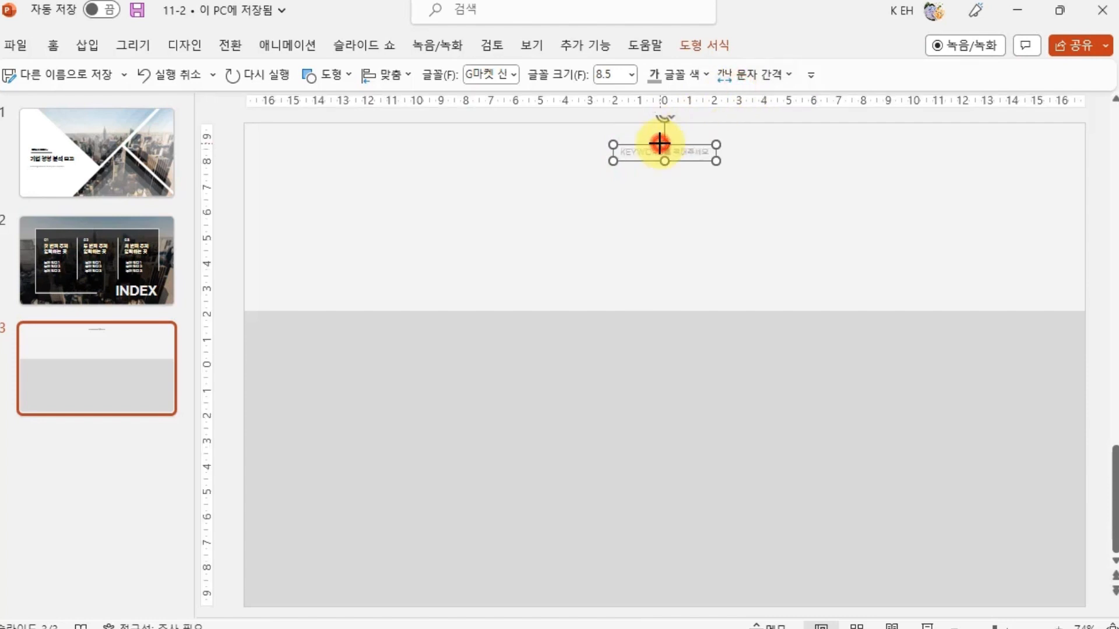
click(373, 71)
click(420, 130)
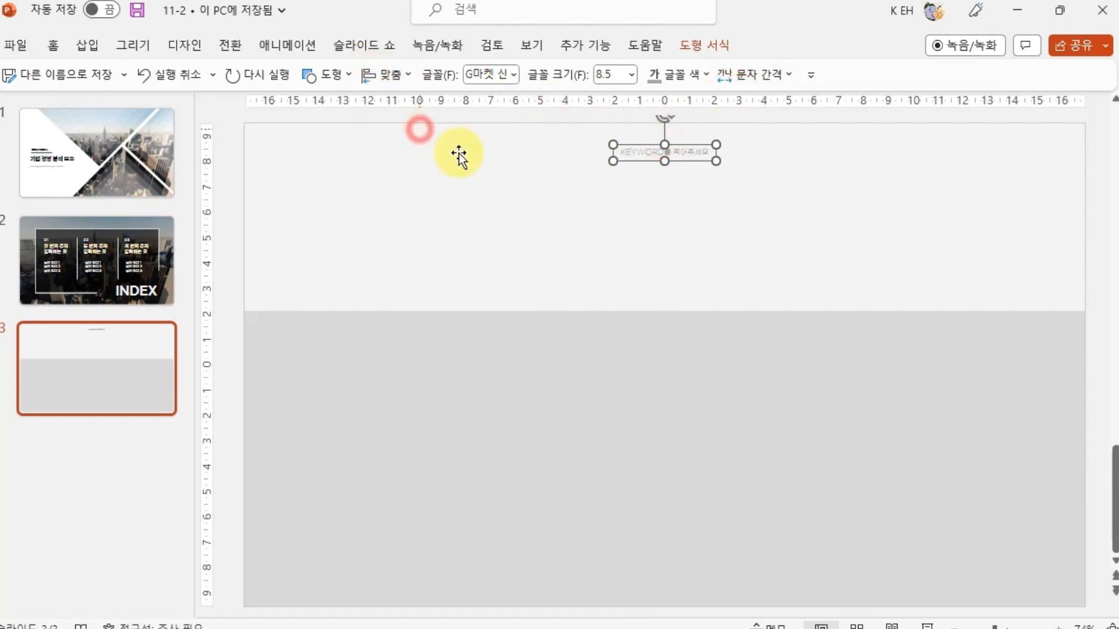
click(654, 220)
click(664, 154)
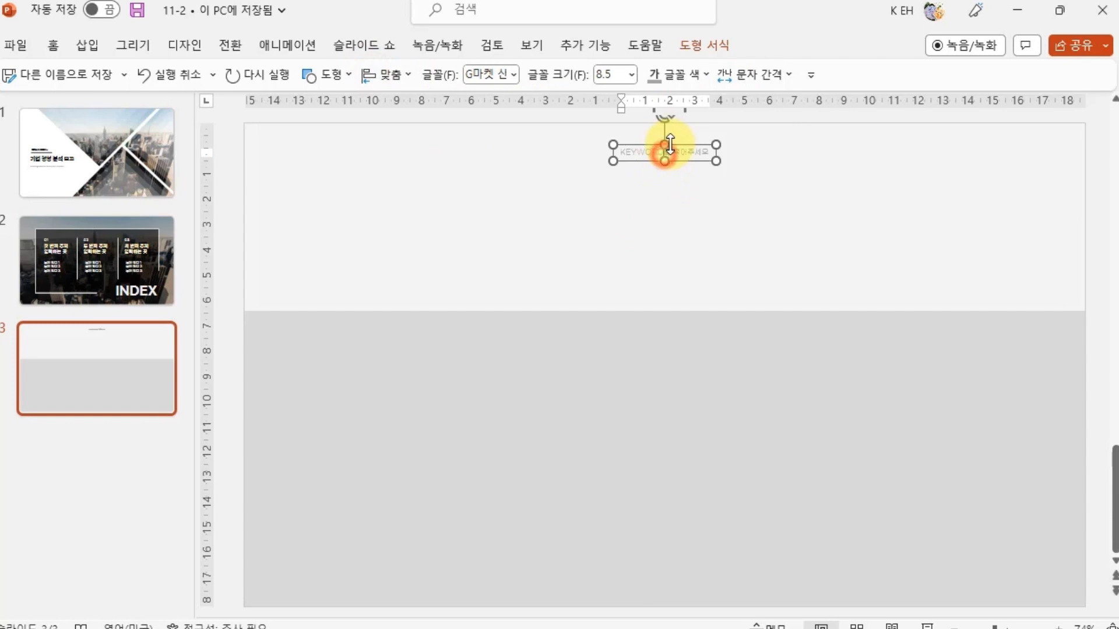
- Set the keyword text's character spacing to very wide and move its box slightly lower, keeping it centred on the slide
triple_click(674, 147)
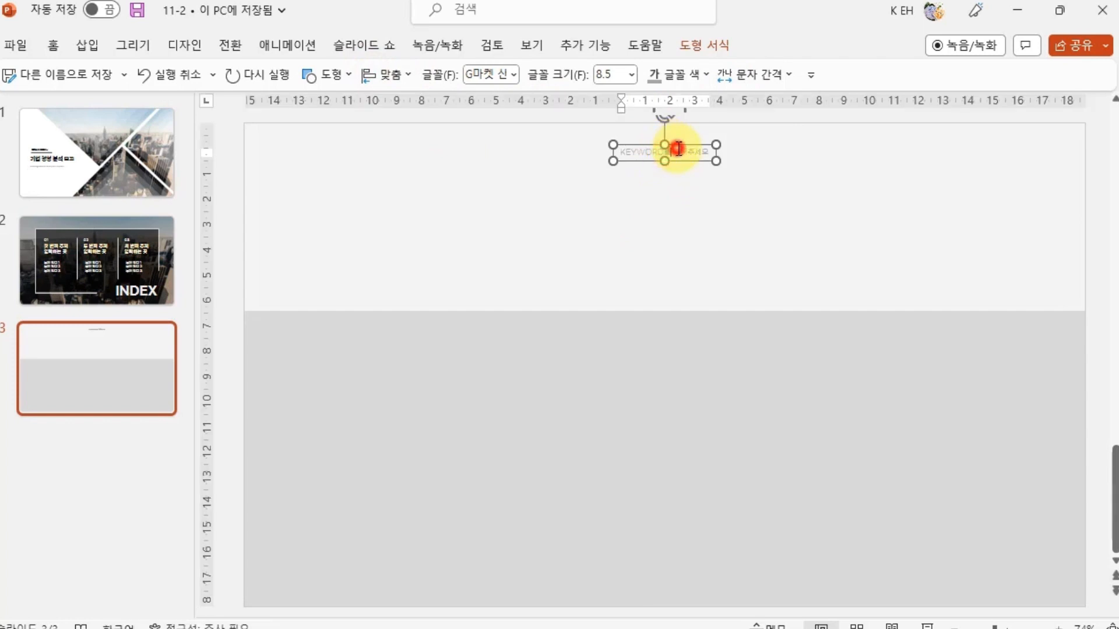
click(754, 74)
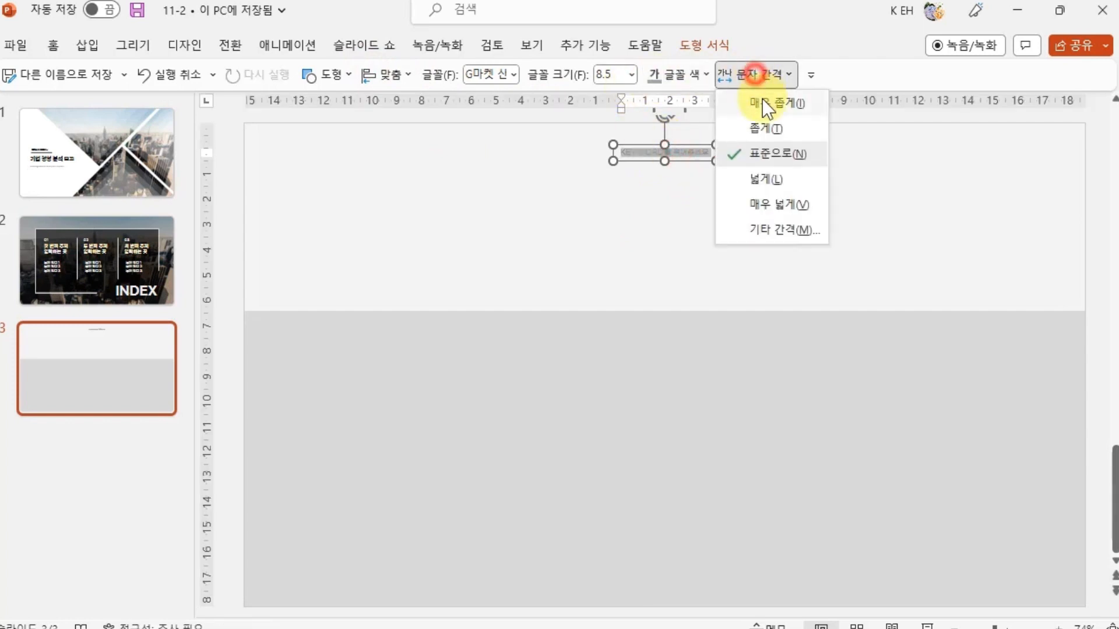
click(764, 198)
click(793, 188)
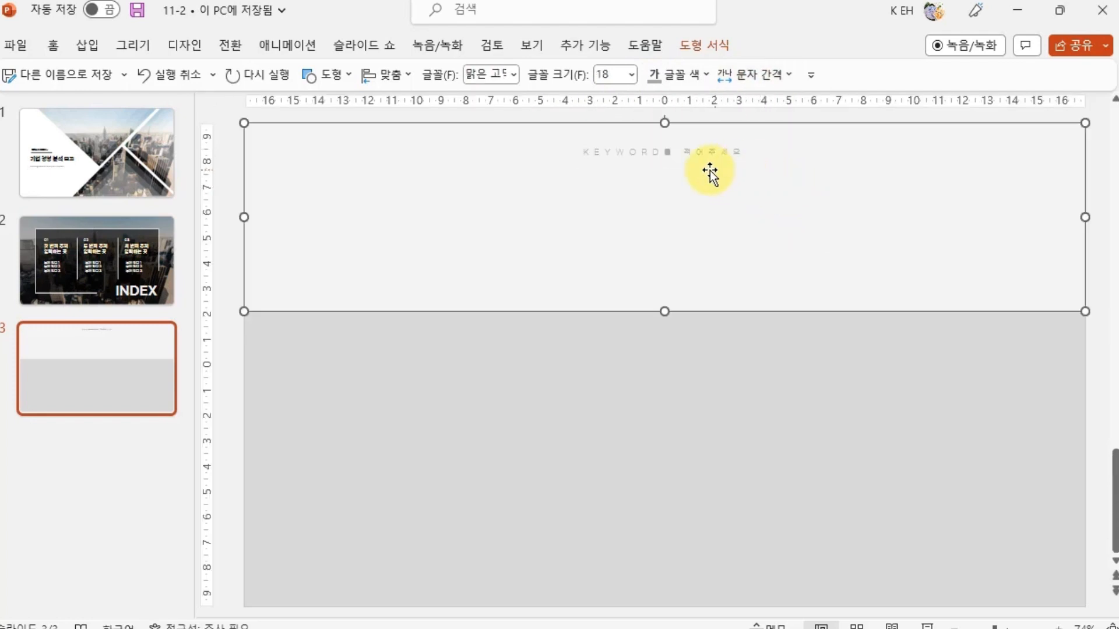
click(703, 155)
drag(702, 157, 704, 198)
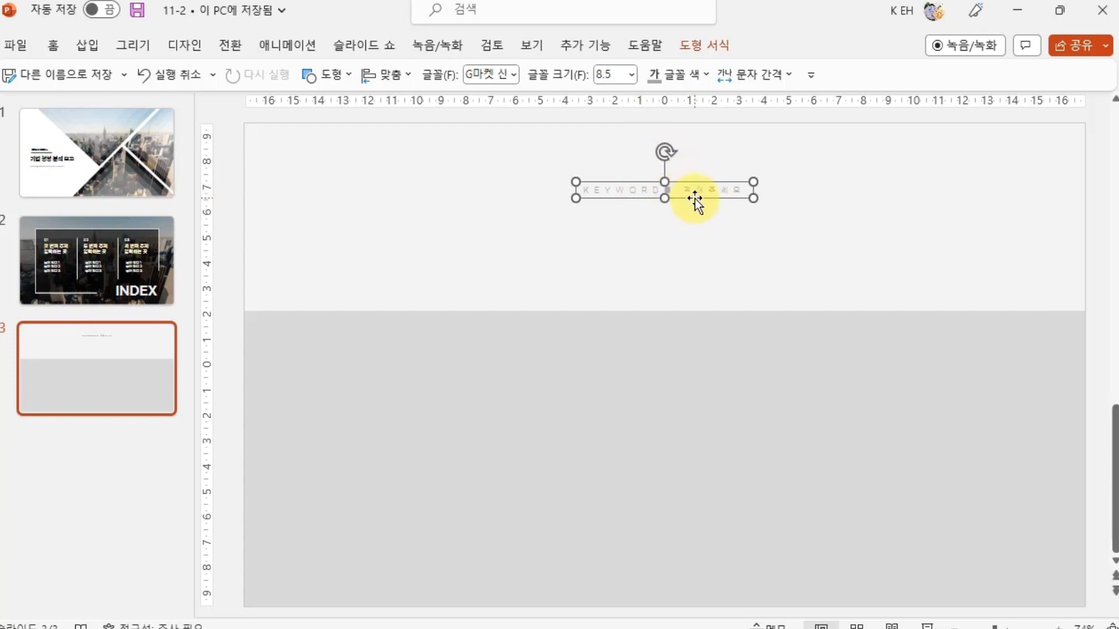
- Duplicate the keyword text box directly below itself and format the copy in G마켓 산스 TTF Bold at 32 pt
drag(695, 199, 694, 232)
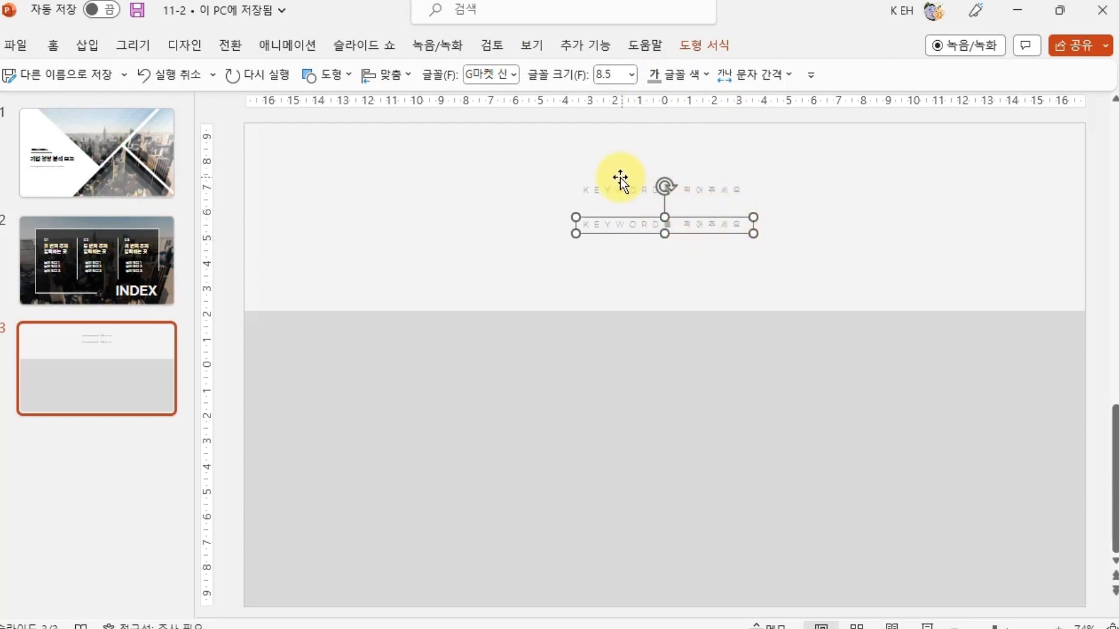
click(512, 75)
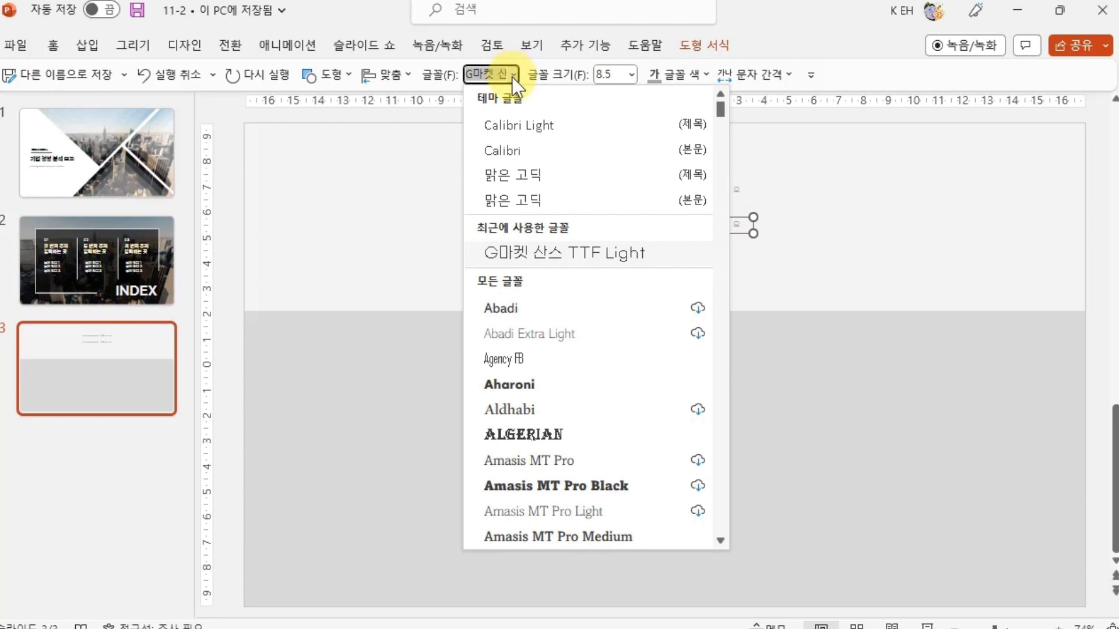
drag(720, 114, 721, 259)
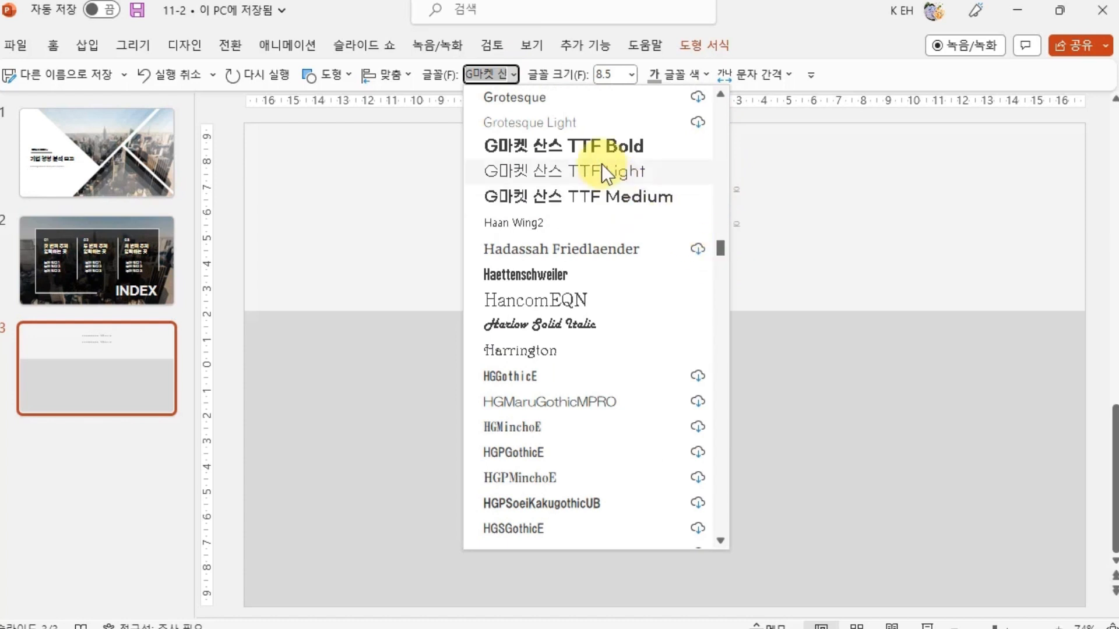
click(606, 145)
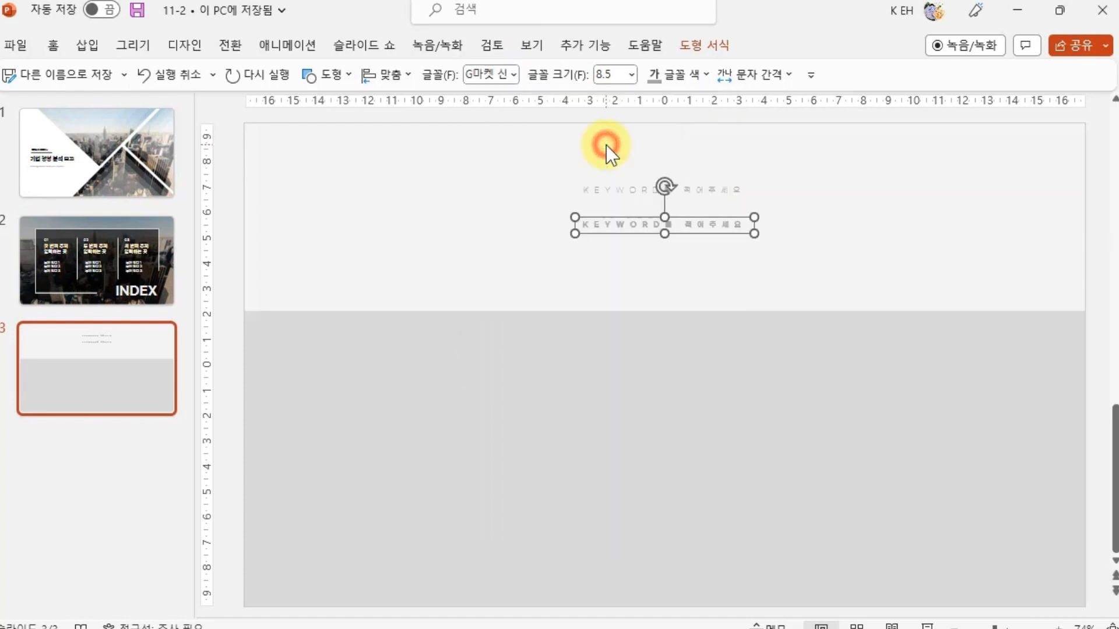
click(632, 74)
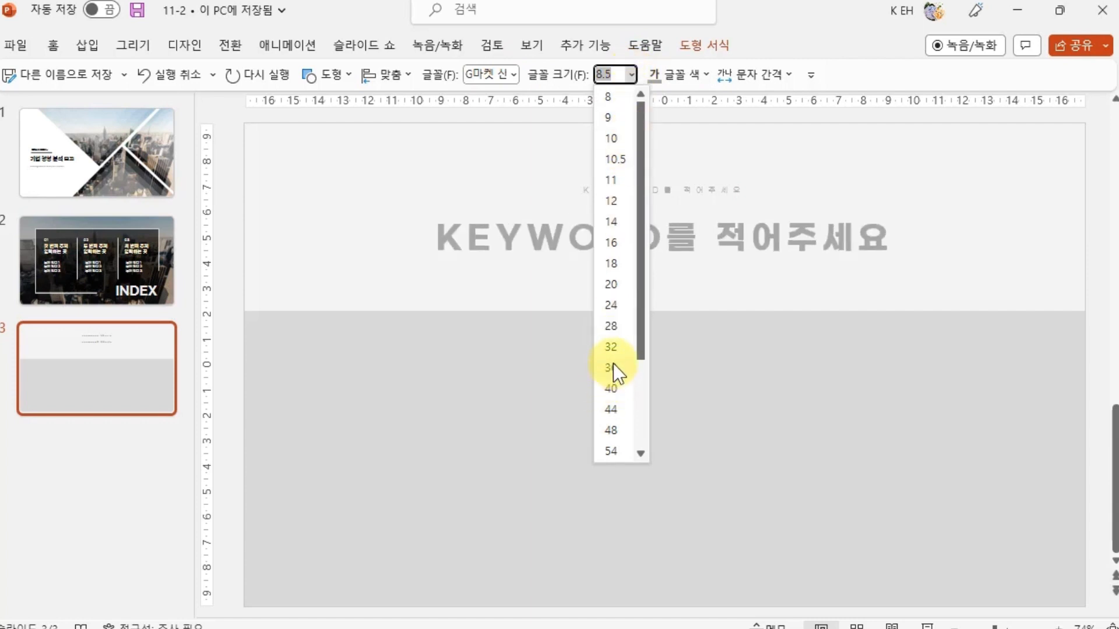
click(613, 348)
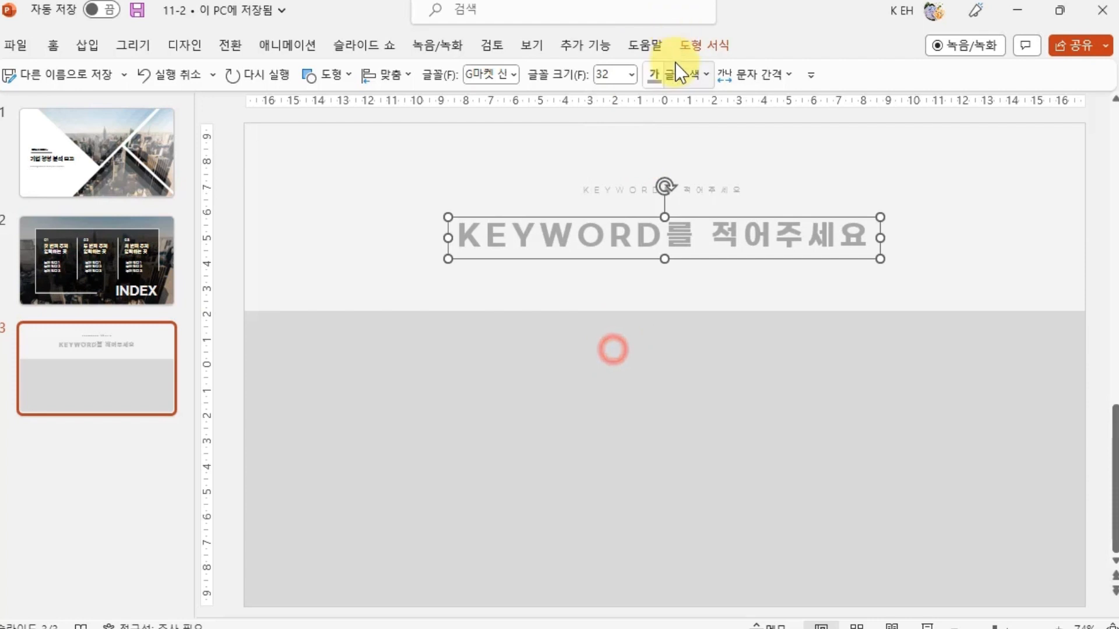
- Condense the large keyword heading's character spacing by 0.5 pt
click(749, 74)
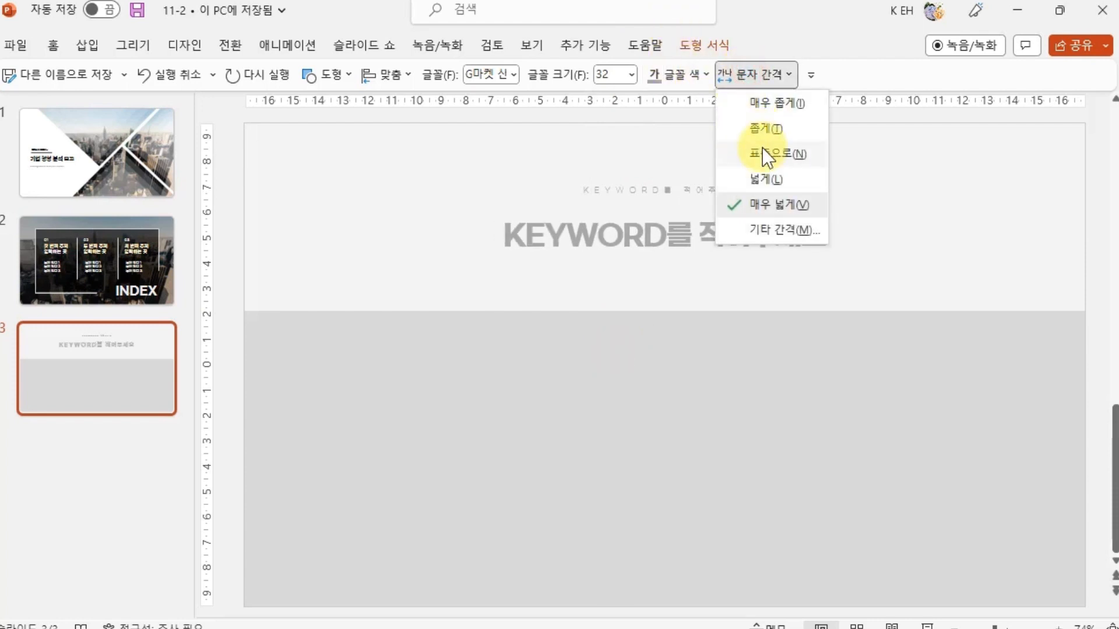
click(762, 155)
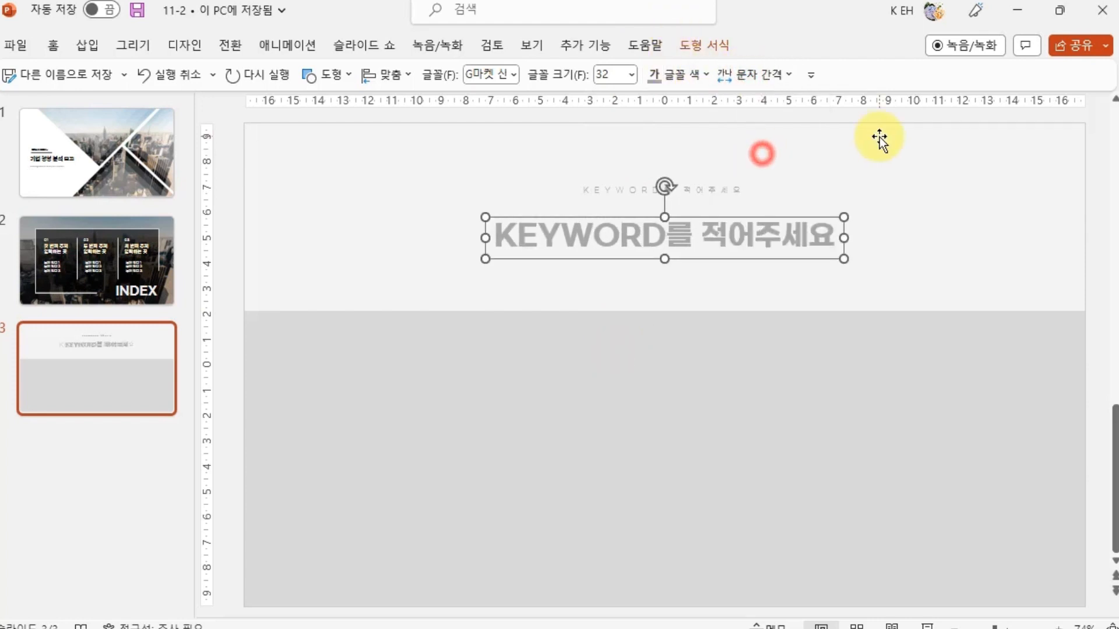
click(756, 71)
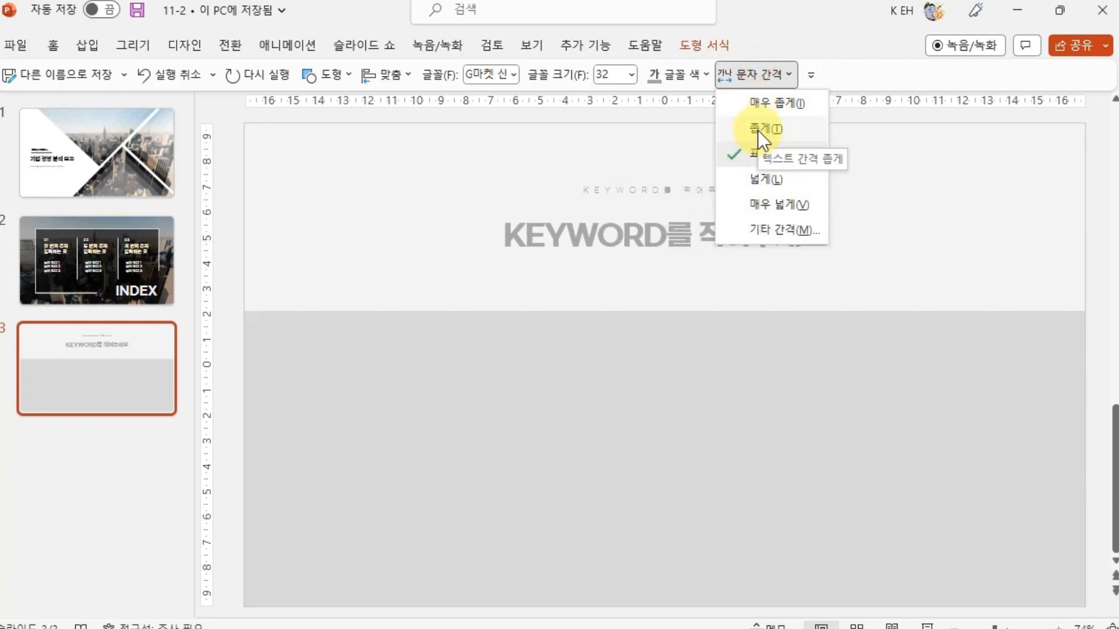
click(765, 221)
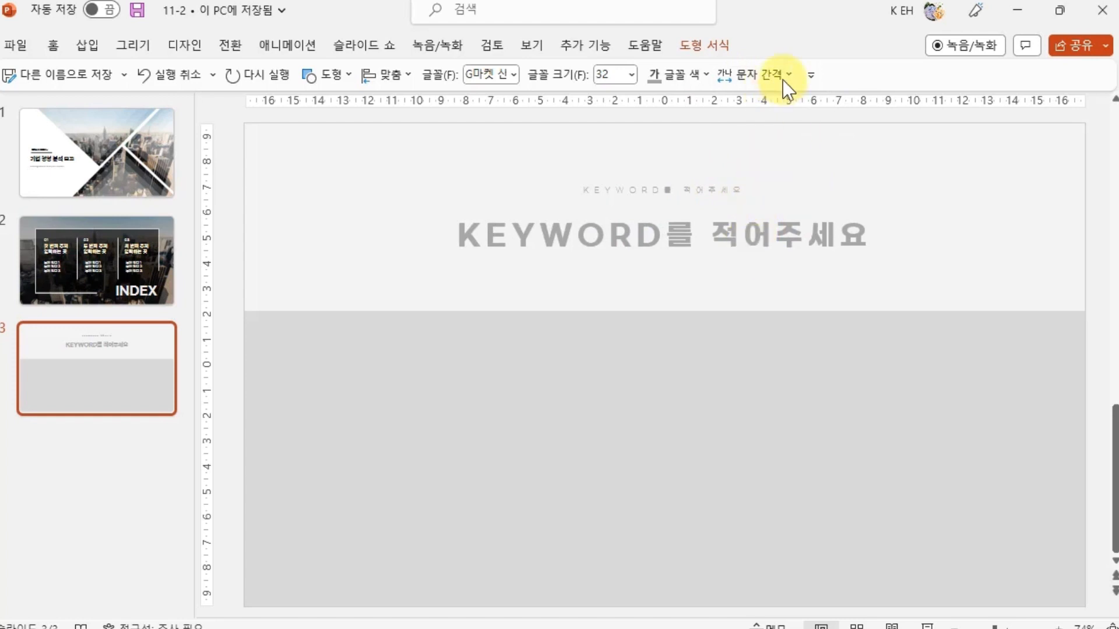
click(441, 208)
click(436, 259)
double_click(521, 205)
text(0.5)
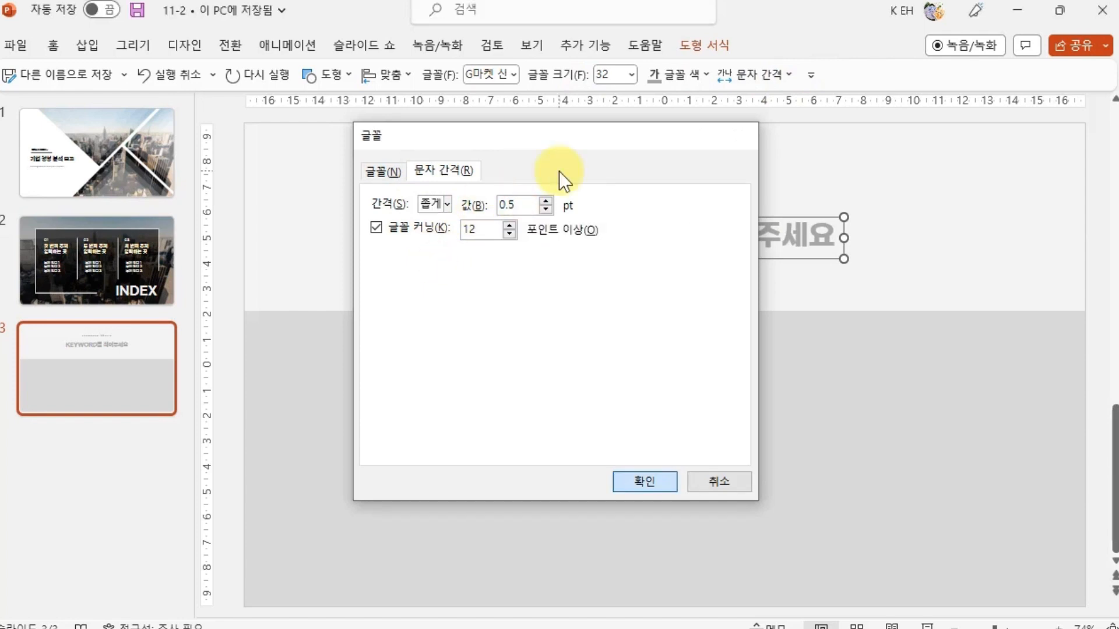
key(Return)
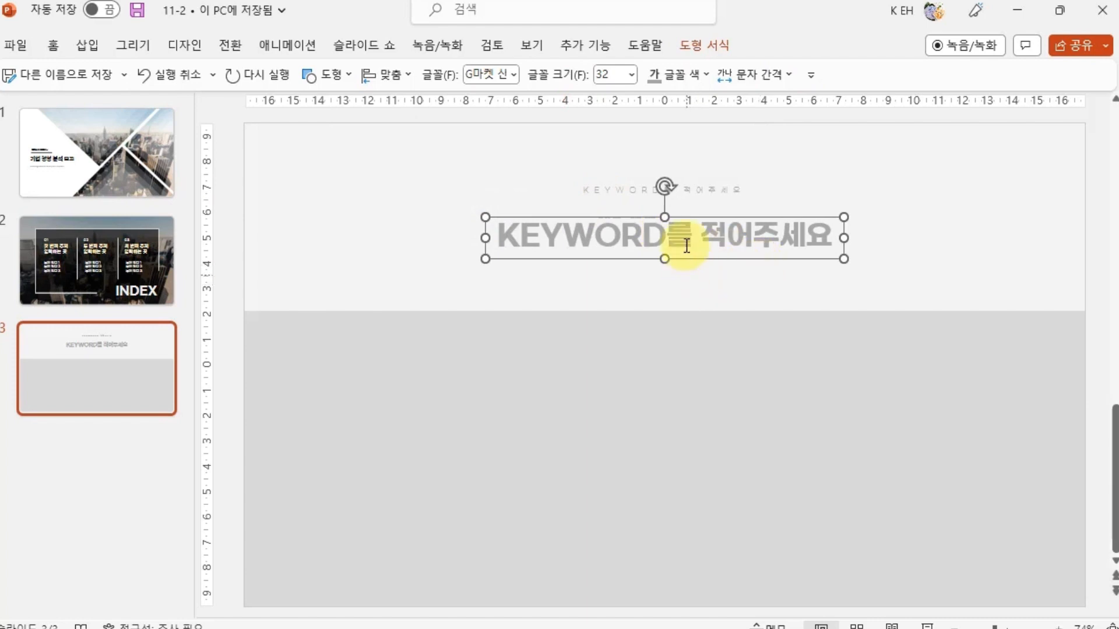
- Change the large keyword heading's font colour to a very dark grey shade of black
click(680, 78)
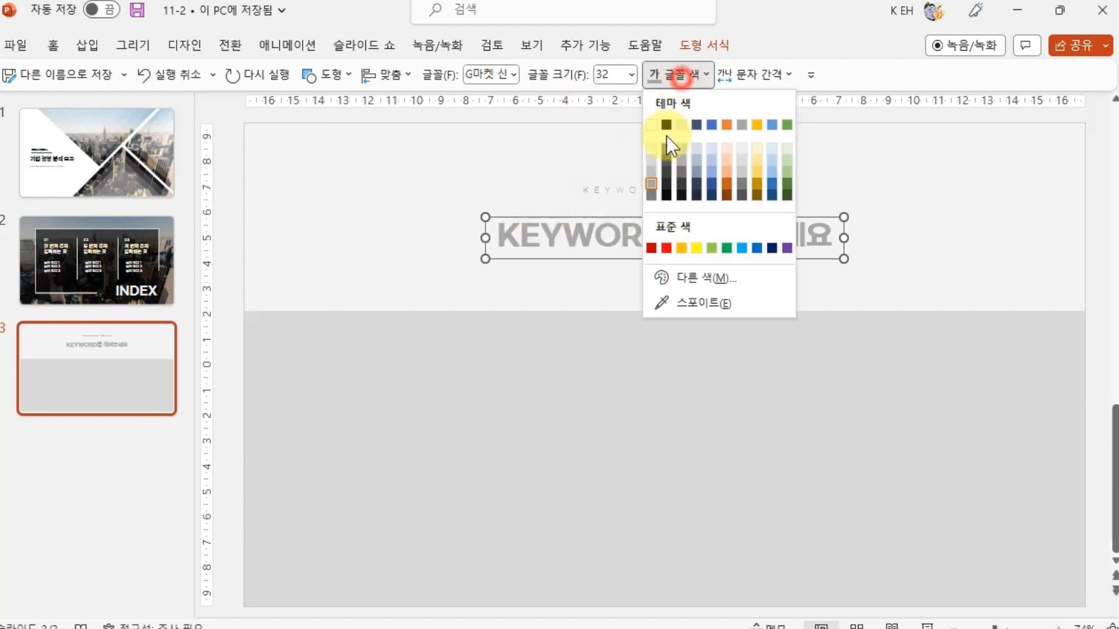
click(665, 183)
click(887, 219)
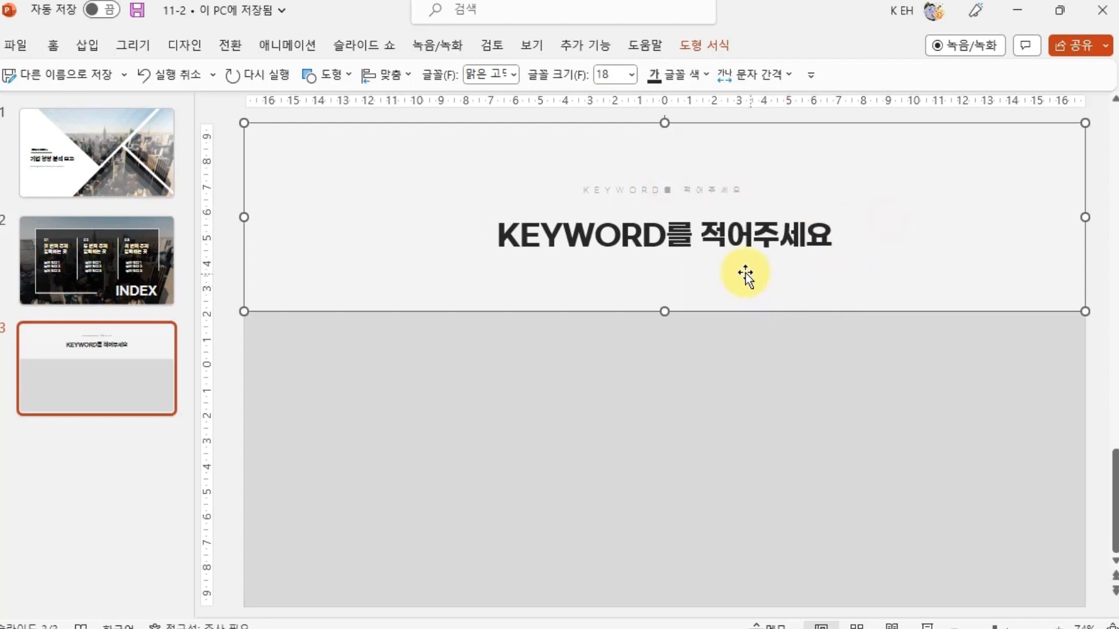
- Duplicate the small keyword text below the large heading and replace its content with the two-line description starting "이곳에 설명을 간략하게 입력해주세요."
click(688, 196)
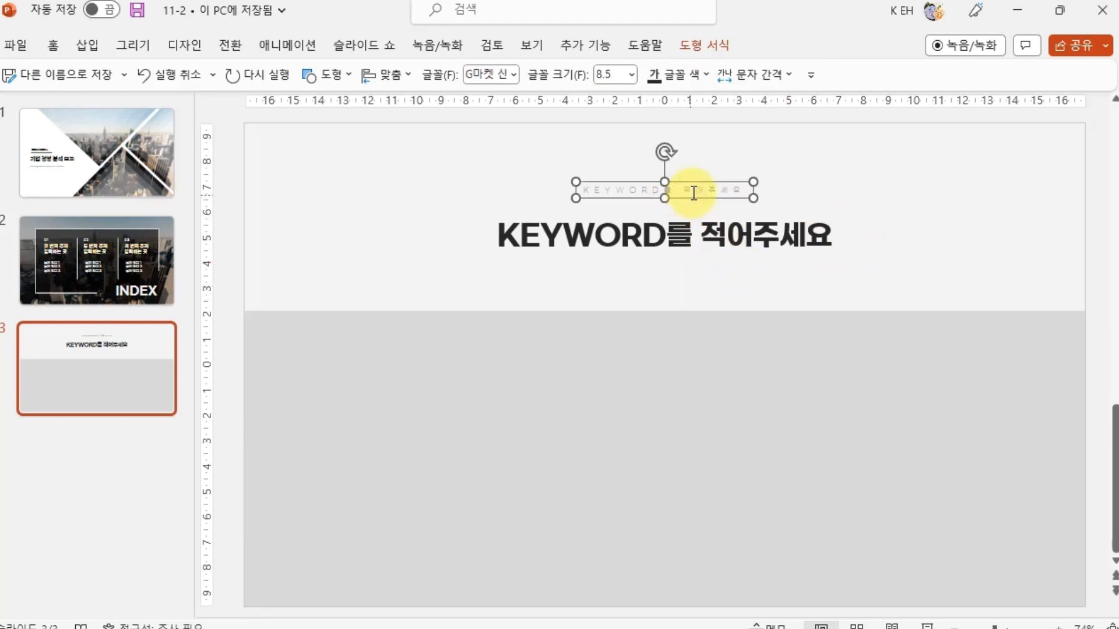
drag(688, 198, 677, 286)
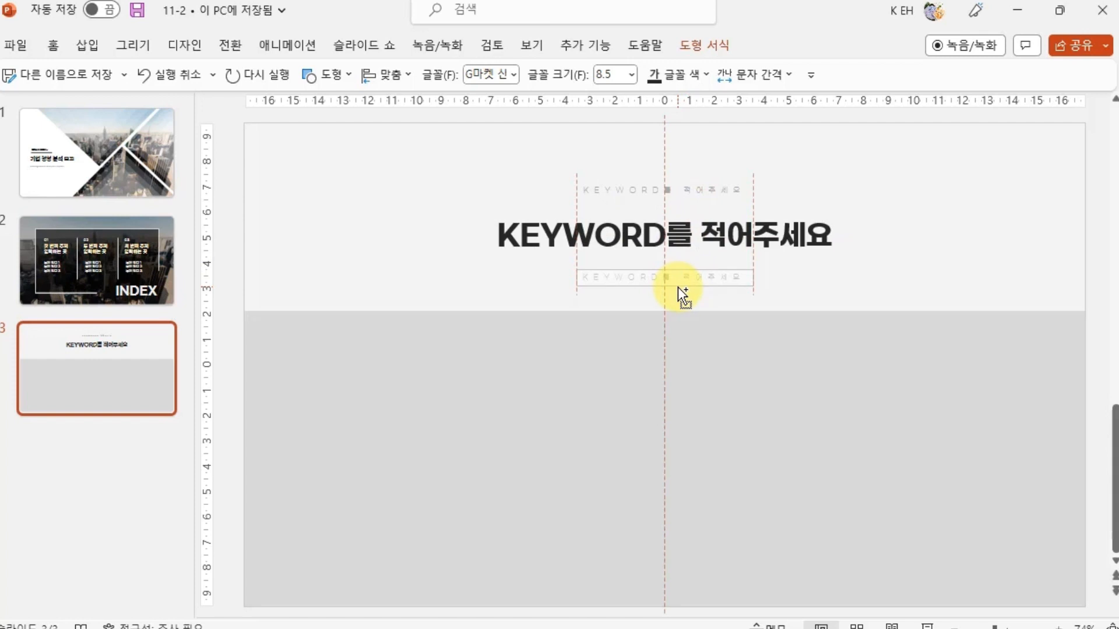
drag(677, 296, 678, 291)
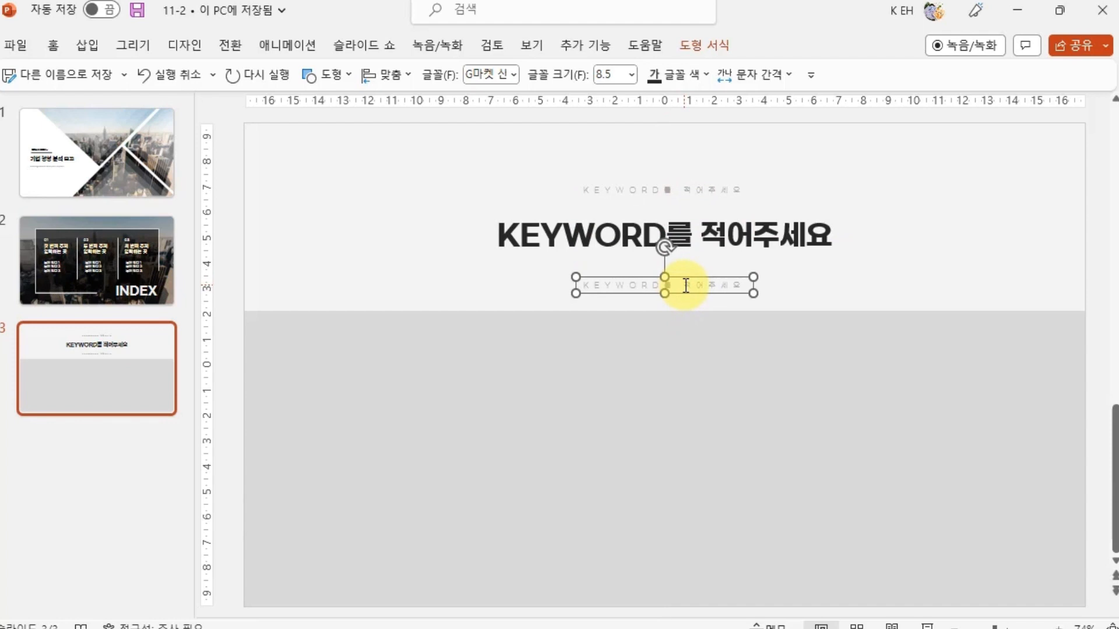
text(이곳에 설명을 간략하게 입력해주세요. 폰트는 G마켓 산스 TTF Medium, 크기 9입니다. 문자 간격은 표준으로, 줄 간격은 1.5 입니다. 또, 이 텍스트는 가운데 정렬되어 있습니다.)
key(ctrl)
click(919, 294)
- Format the description text with normal character spacing and the G마켓 산스 TTF Medium font
drag(835, 296, 400, 282)
click(757, 74)
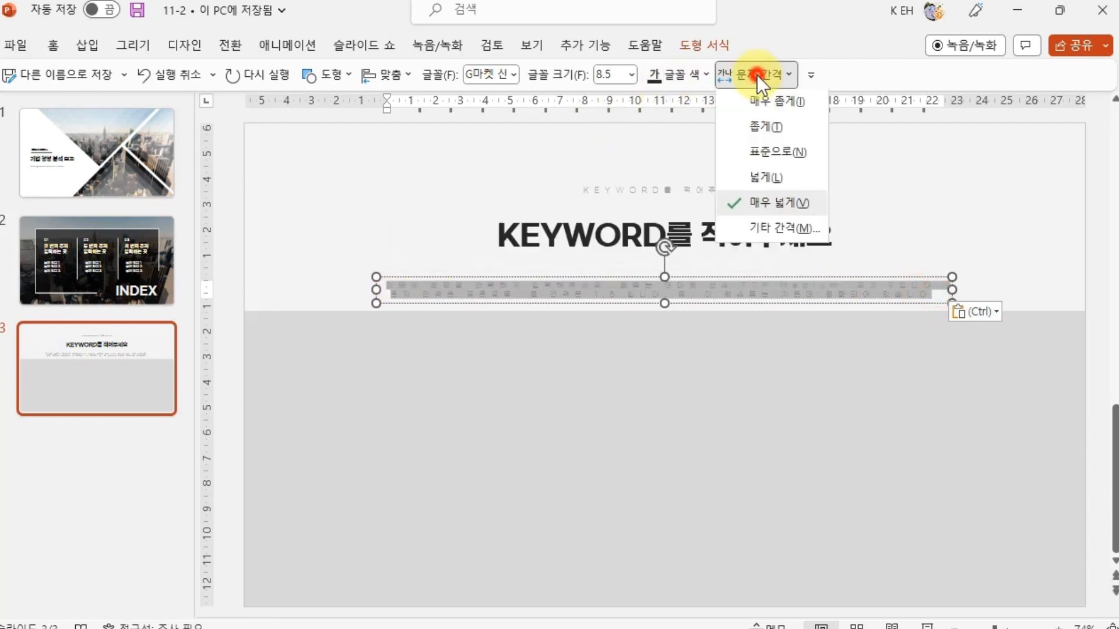
click(768, 150)
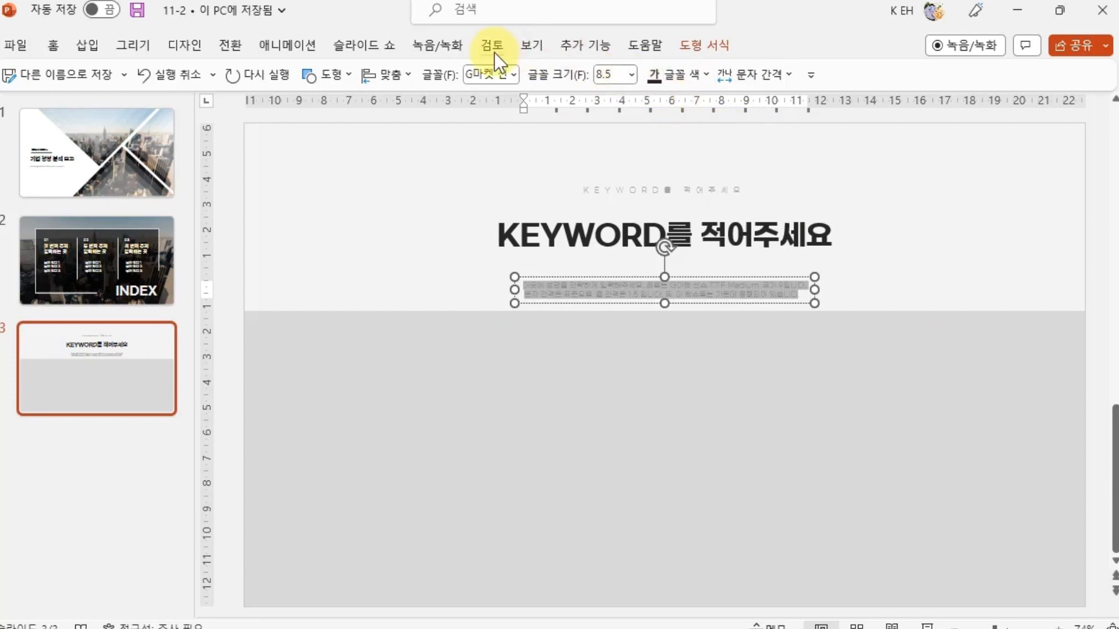
click(512, 75)
drag(722, 111, 722, 243)
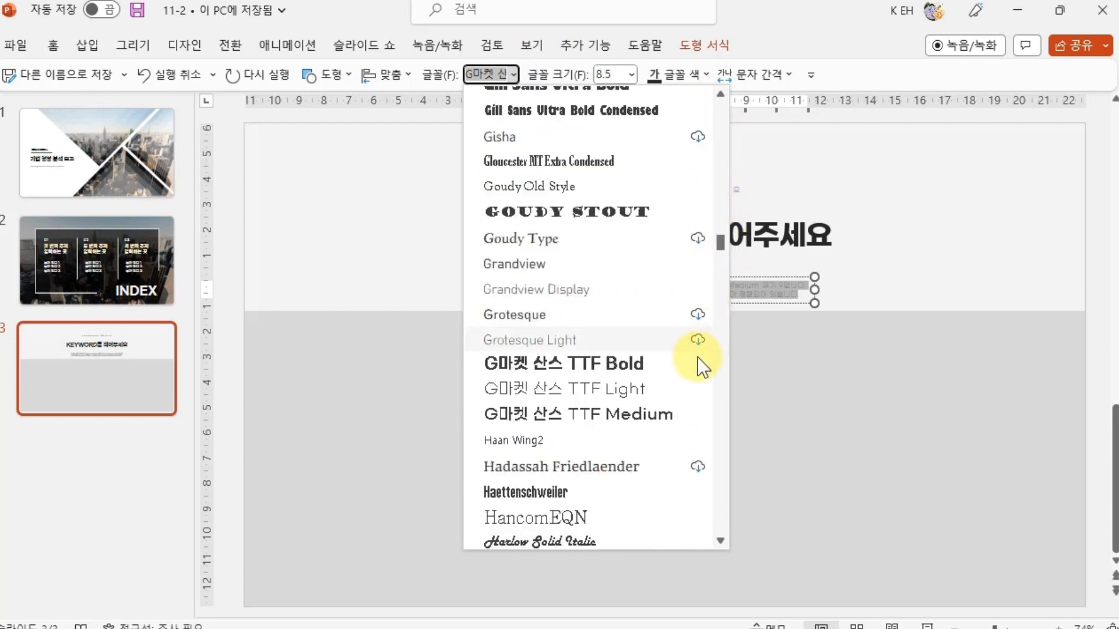
click(613, 415)
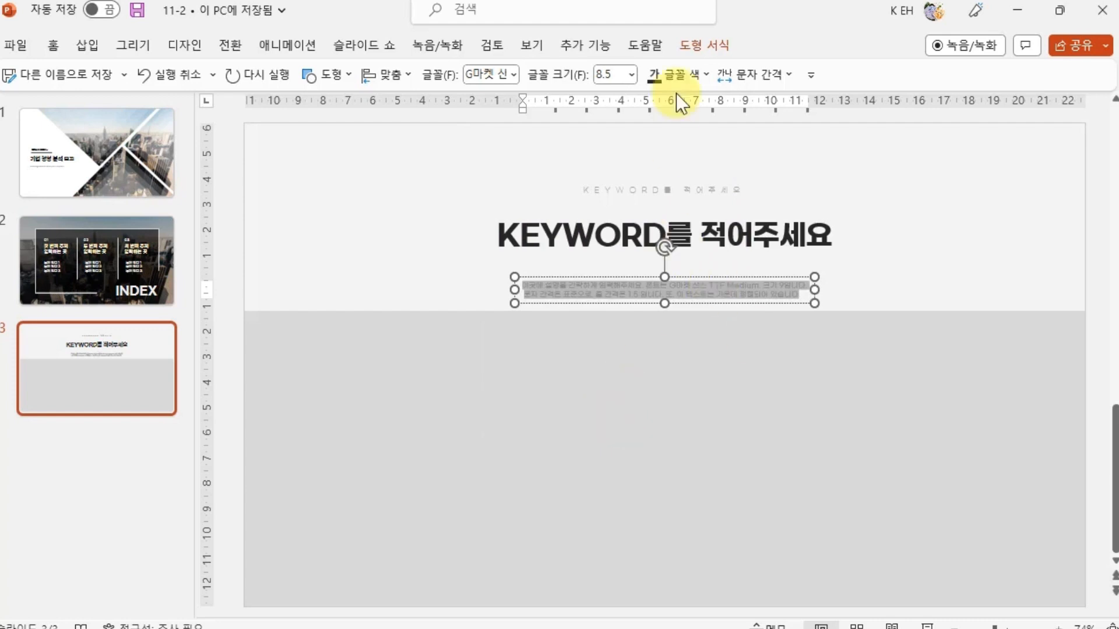
- Change the description text's font colour to the lightest grey shade of black
click(680, 76)
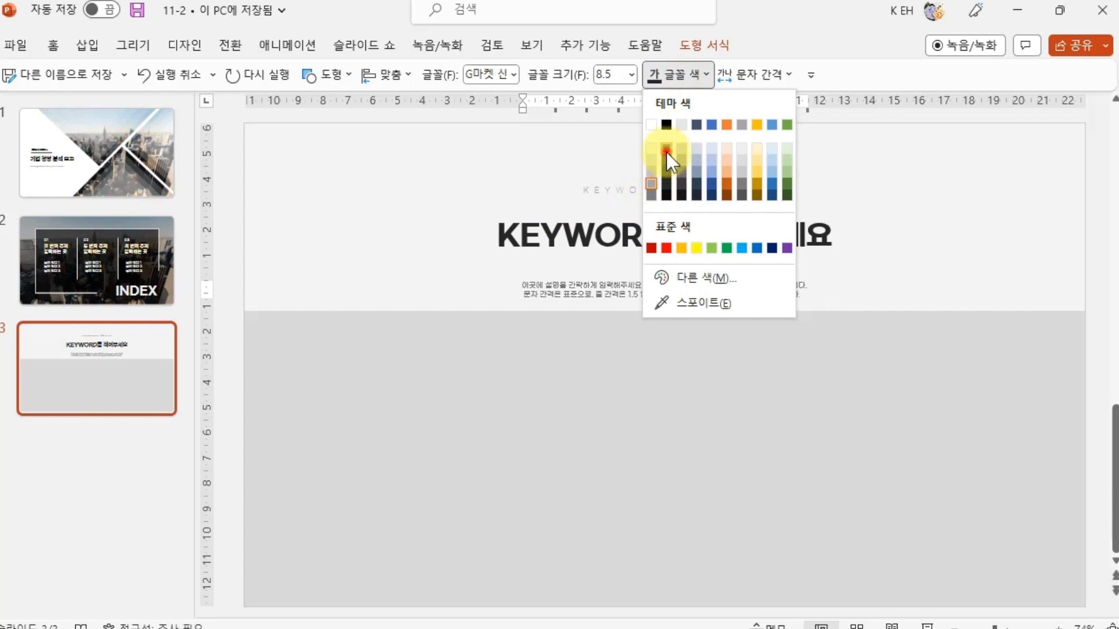
click(666, 153)
click(881, 272)
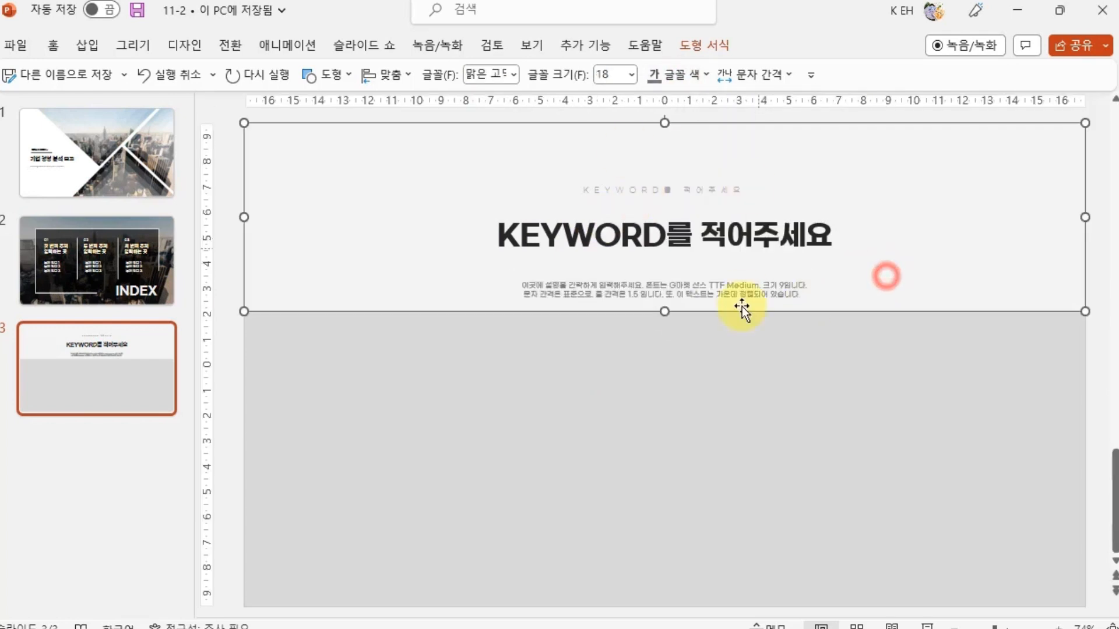
- Set the description text's font size to 9 pt and its line spacing to 1.5
click(226, 365)
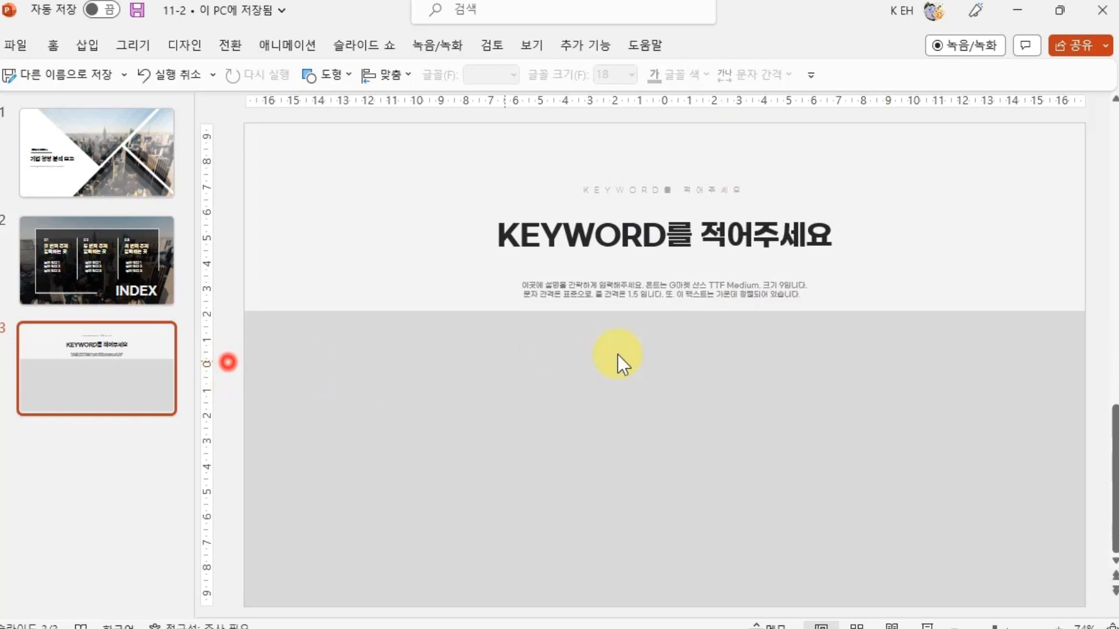
click(736, 288)
click(789, 274)
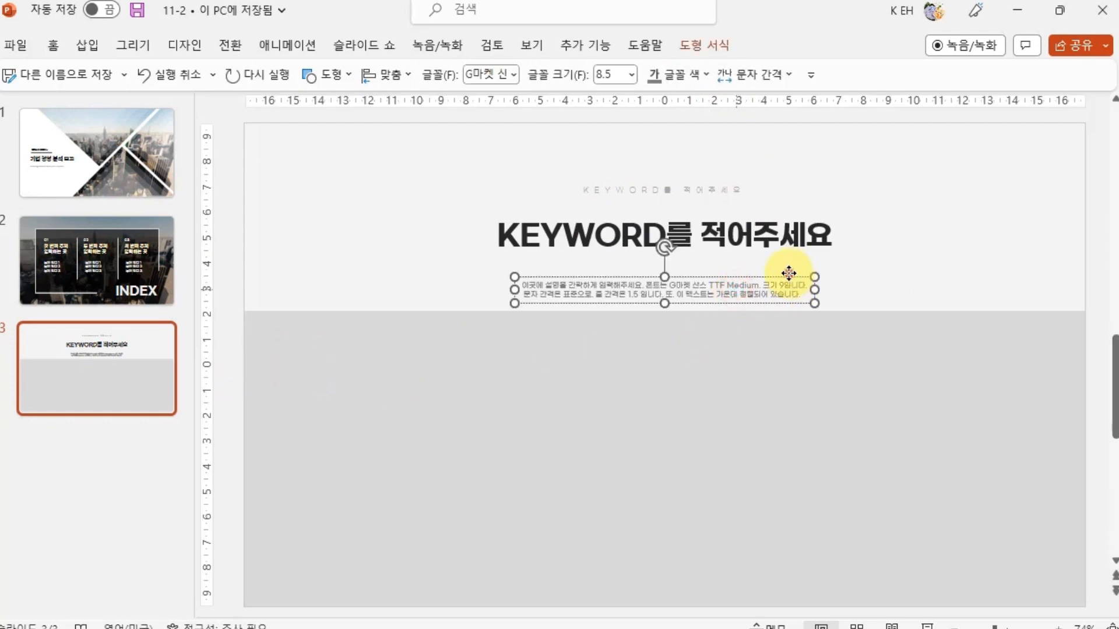
click(715, 284)
click(730, 279)
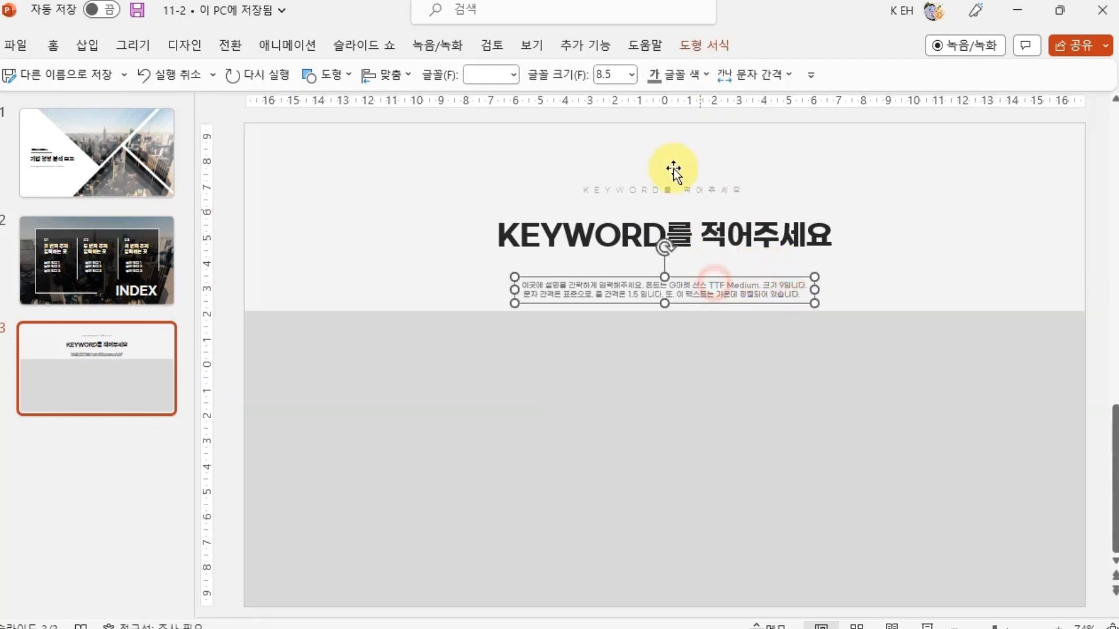
click(619, 71)
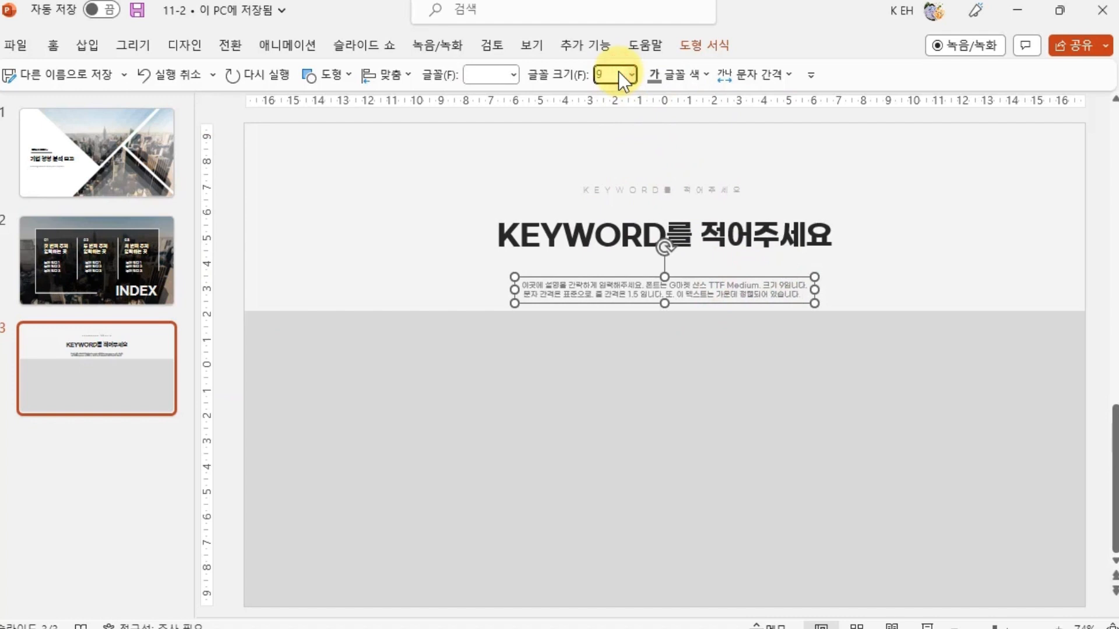
key(Return)
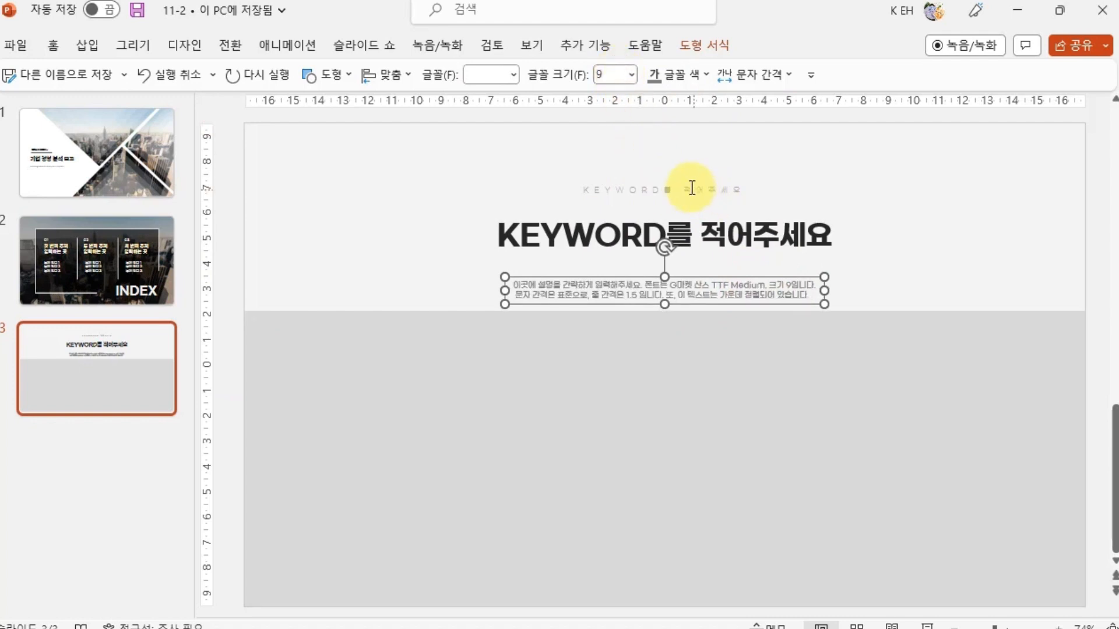
click(54, 45)
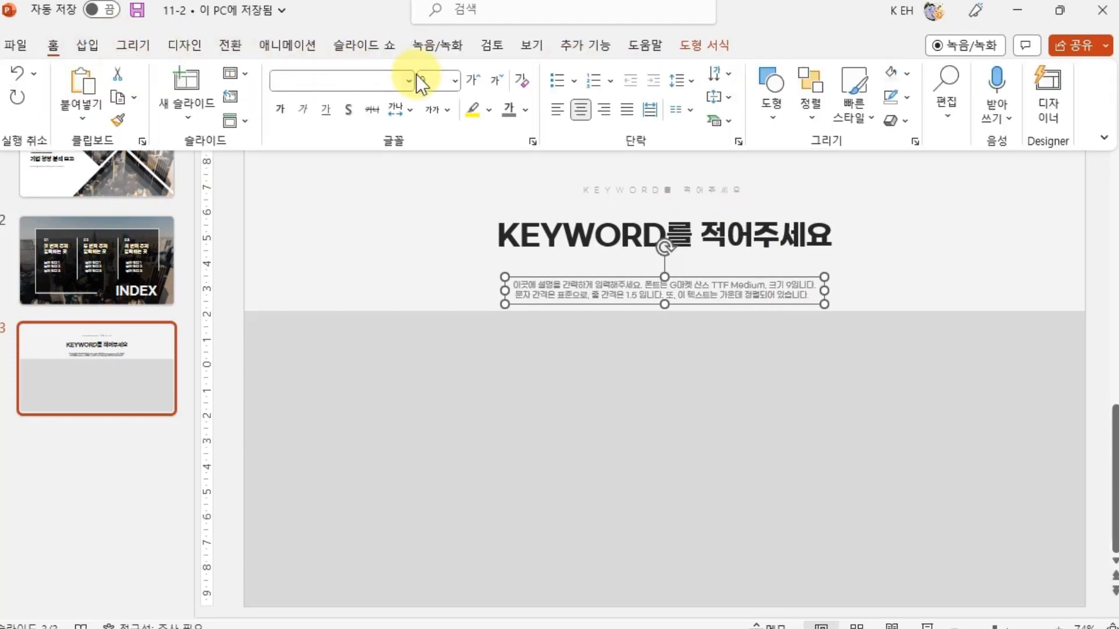
click(684, 79)
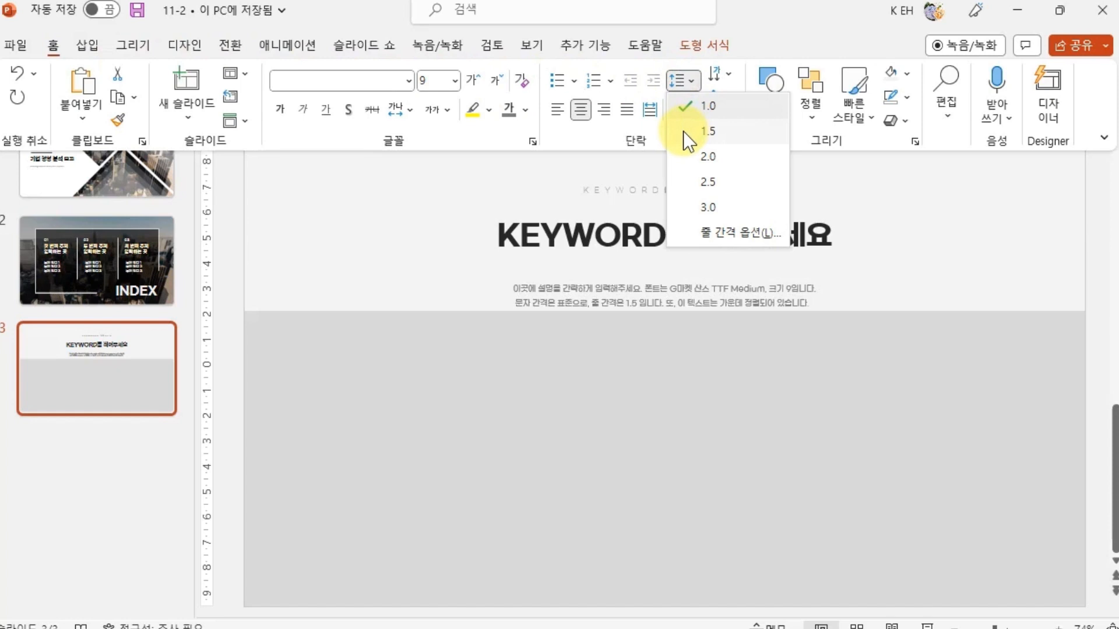
click(683, 131)
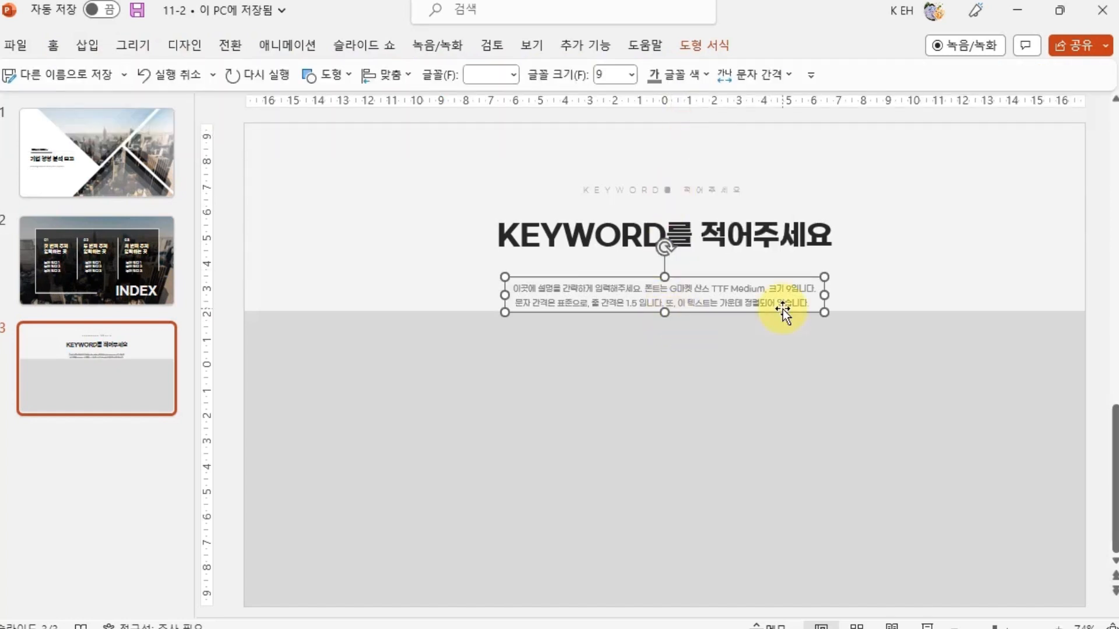
- Nudge the two-line description text slightly upward so it sits just above the edge between the light and grey areas
key(Up)
key(ctrl+Down)
key(ctrl+Down)
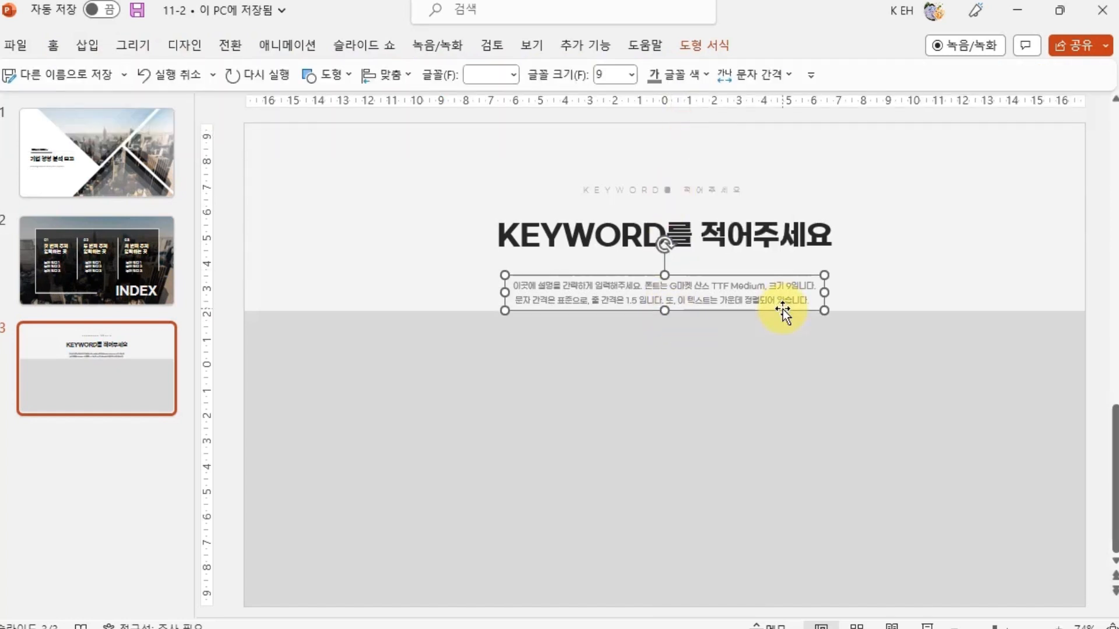
click(785, 291)
click(941, 291)
click(879, 416)
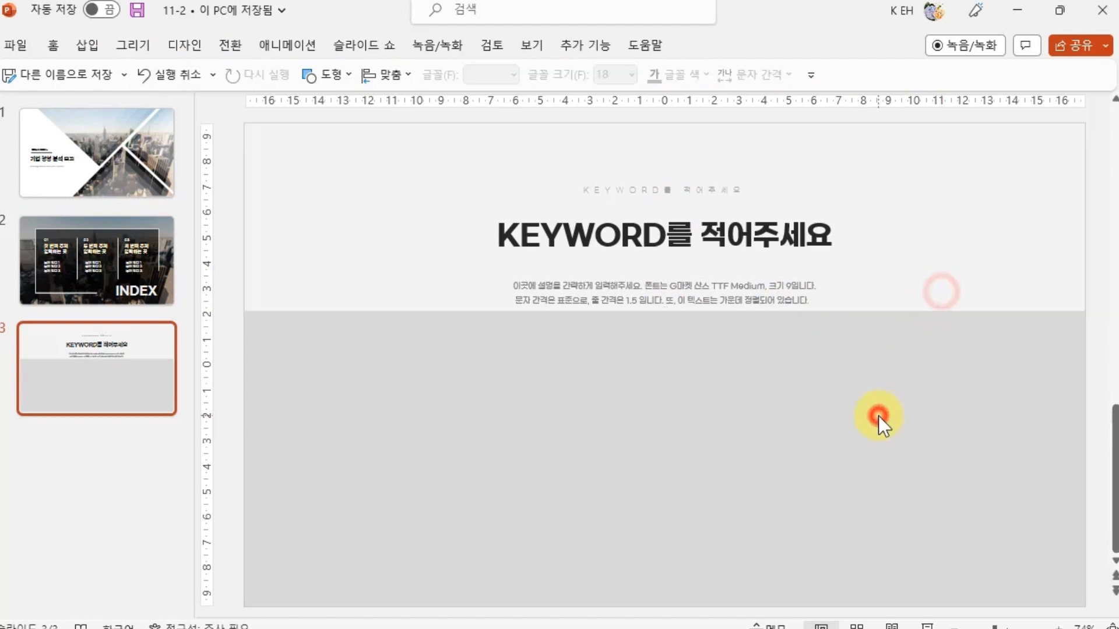
- Replace the large heading's text with "서비스 프로세스"
key(Tab)
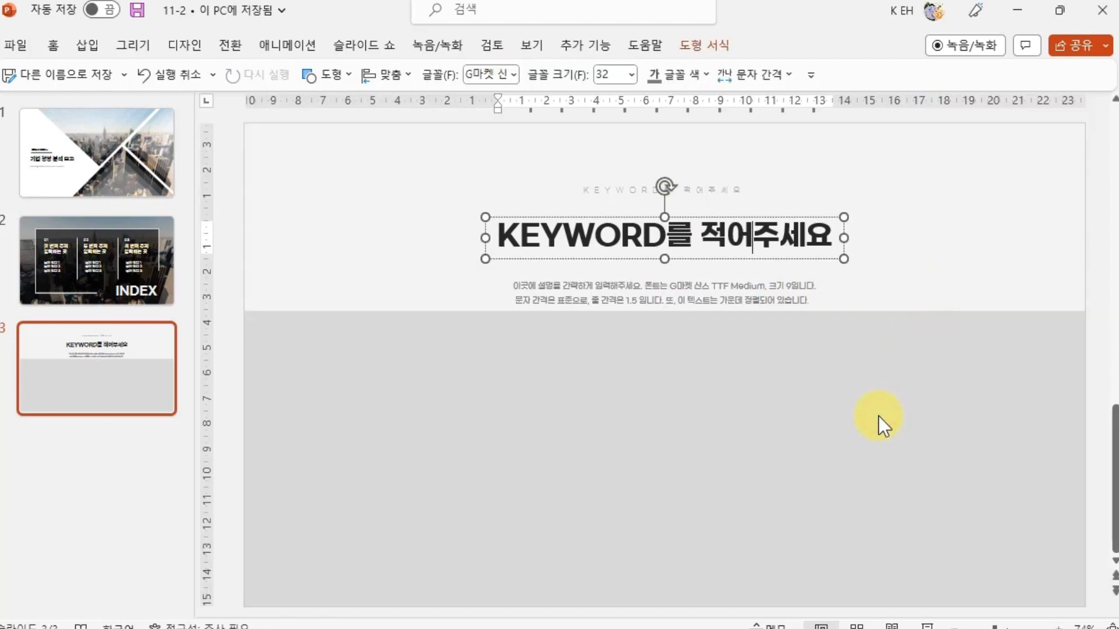
click(735, 241)
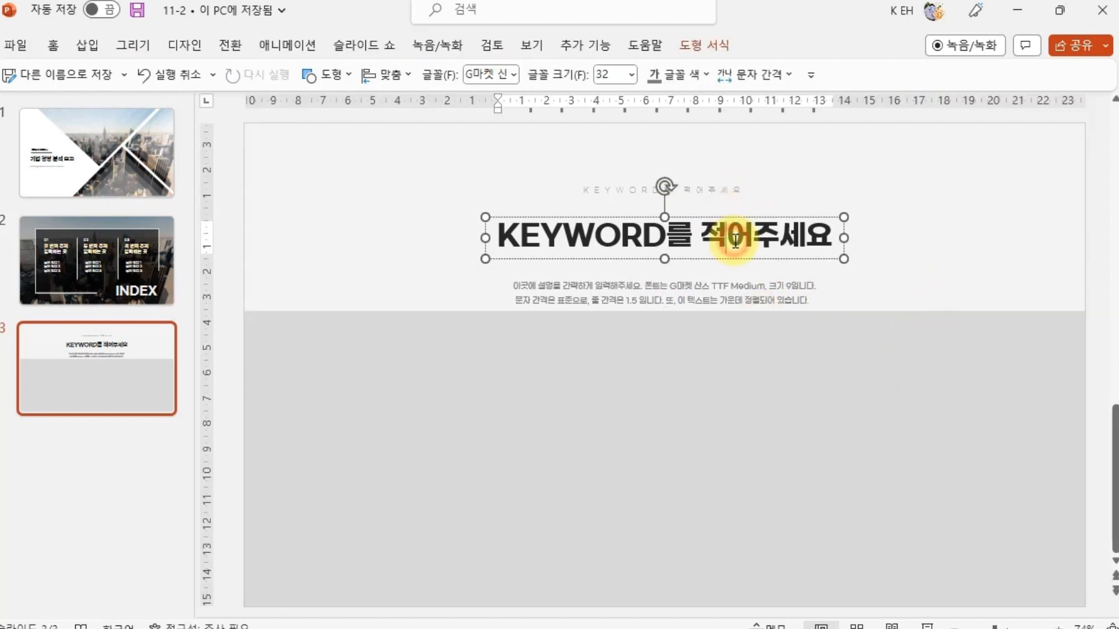
key(ctrl+a)
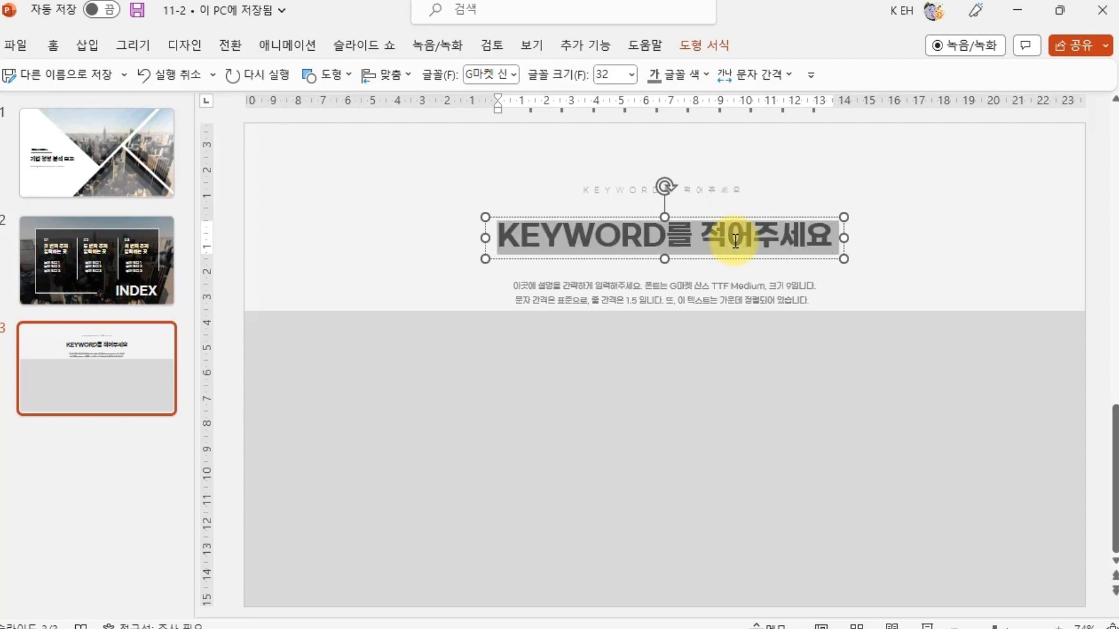
text(서비스 ㅍ)
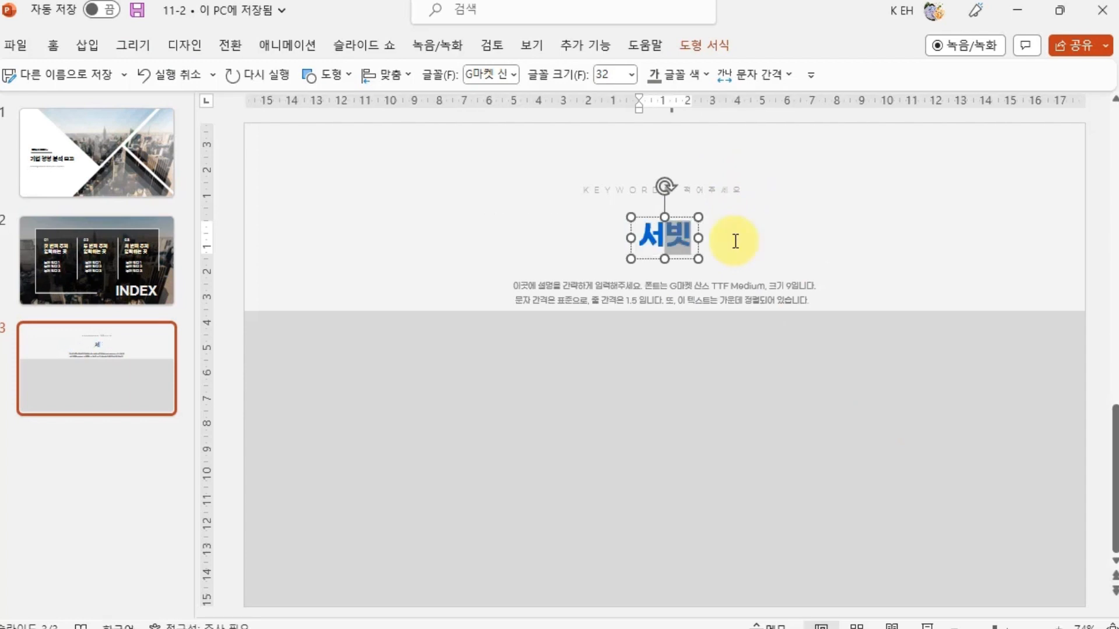
text(ㅡ로세스)
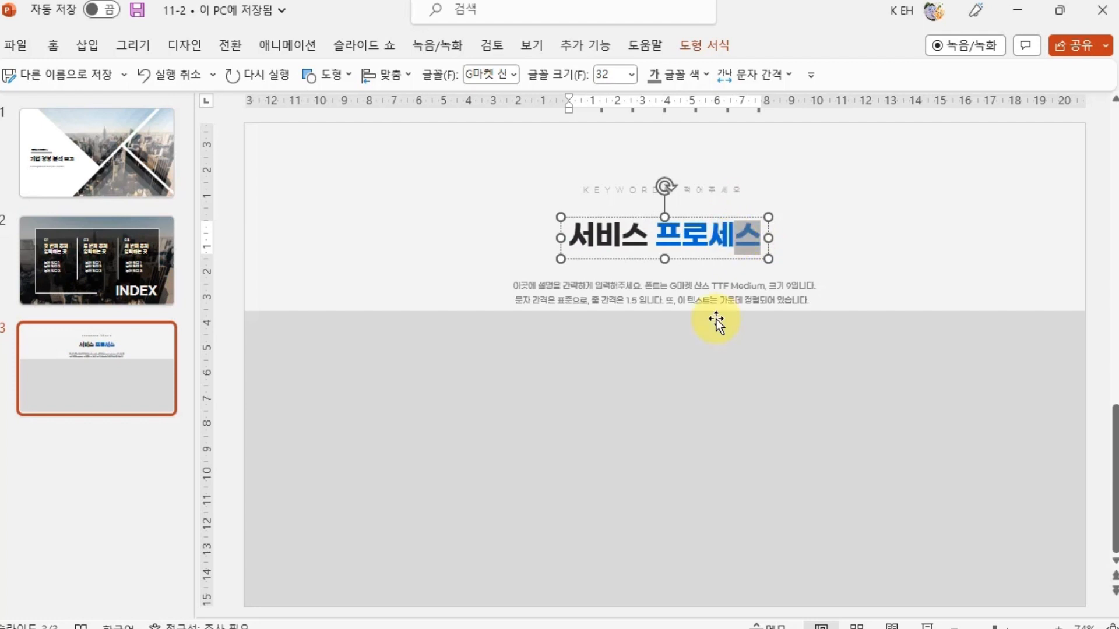
click(712, 390)
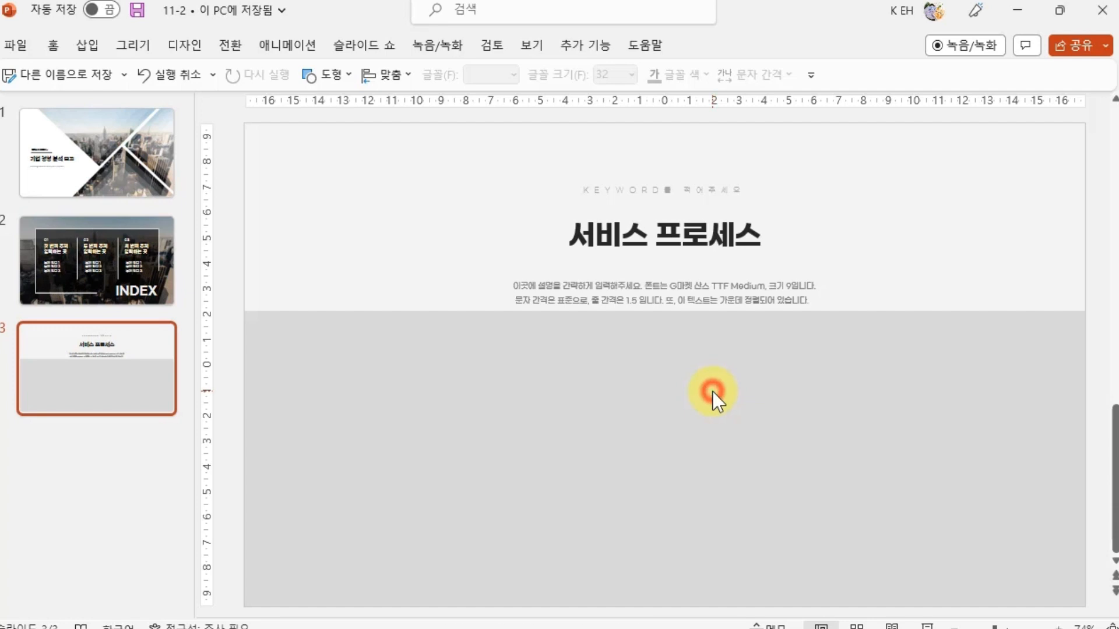
- Paste the copied three-part process diagram with icons and connecting lines, and move it into the grey area below the description
key(ctrl+v)
click(681, 411)
drag(756, 461, 772, 490)
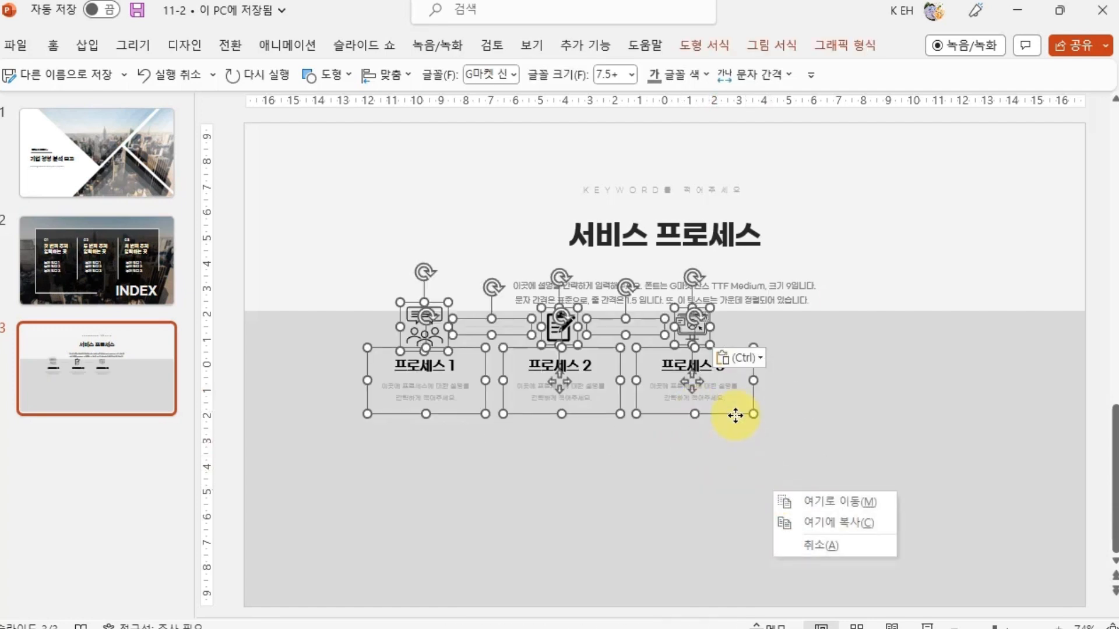
click(735, 415)
drag(729, 414, 837, 472)
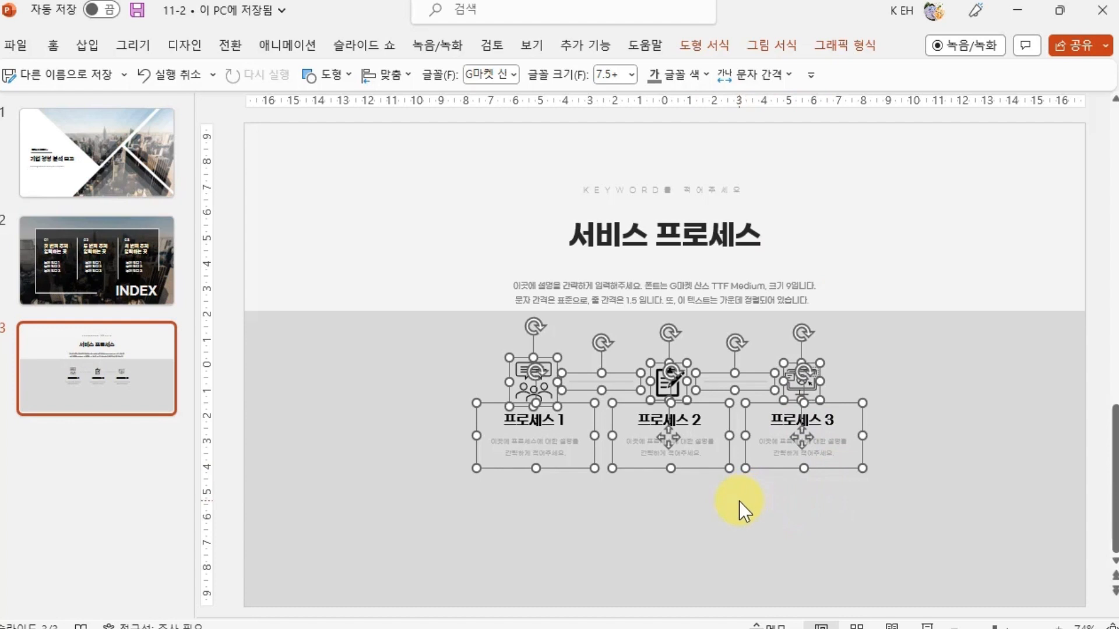
- Group all parts of the process diagram into one object and centre it horizontally under the heading
click(825, 497)
drag(926, 534, 420, 309)
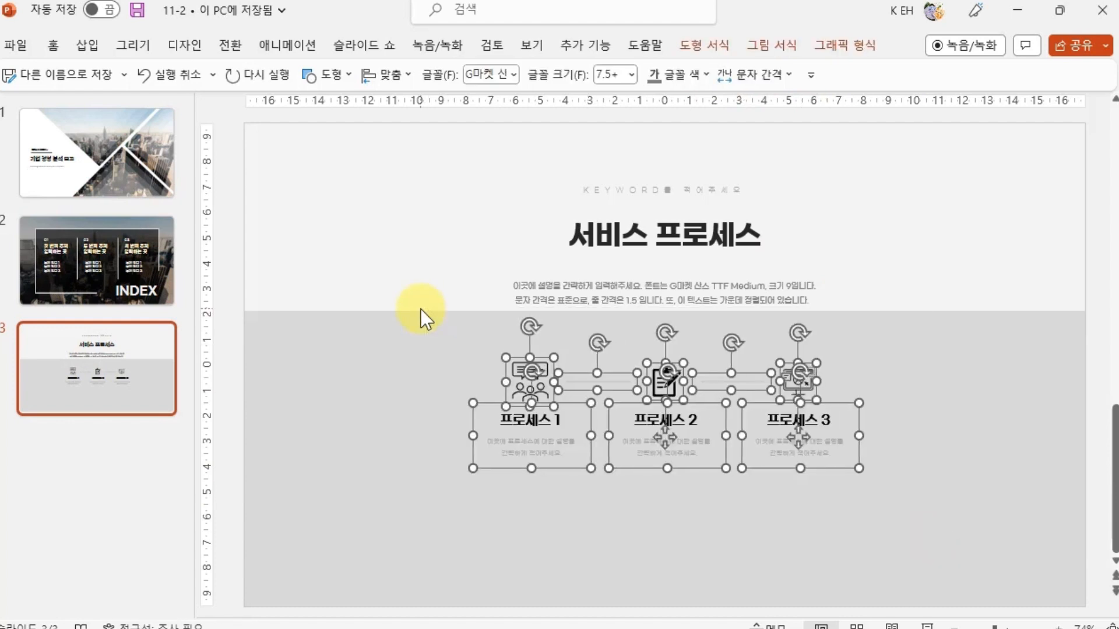
key(ctrl+g)
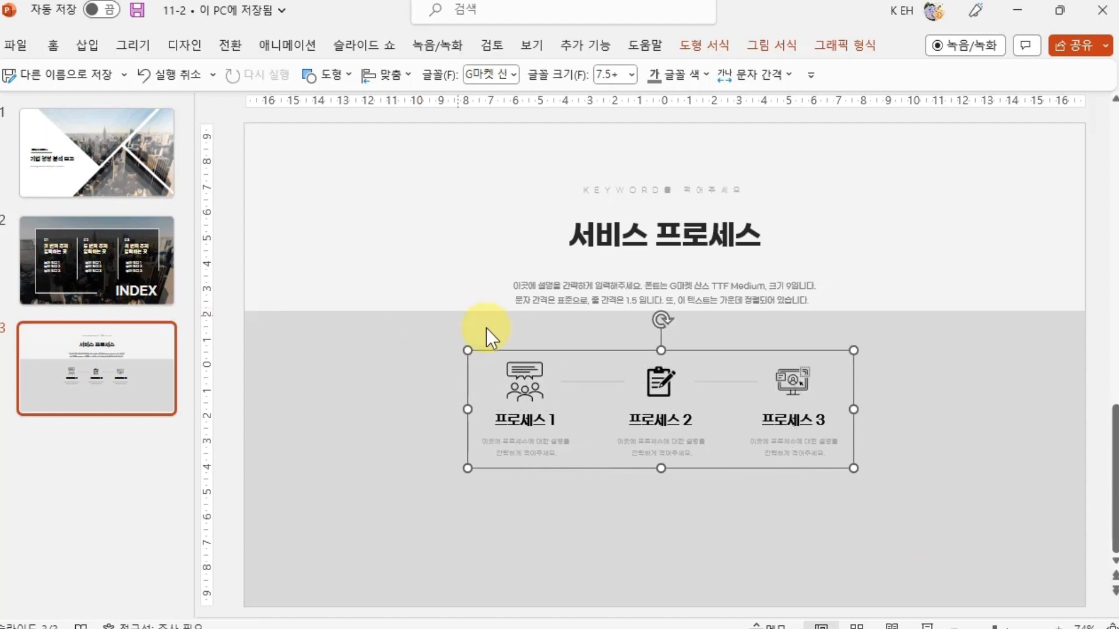
mouse_move(578, 352)
mouse_down()
mouse_move(572, 362)
mouse_move(582, 358)
mouse_up()
click(582, 512)
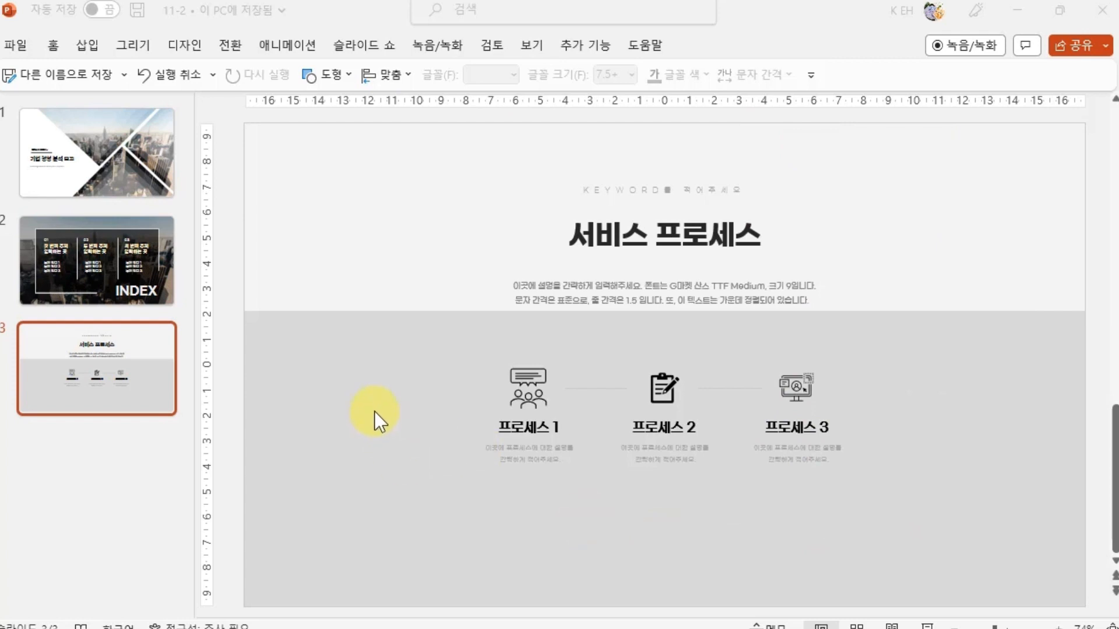
- Duplicate slide 3 with the service process content and open the copy
click(96, 366)
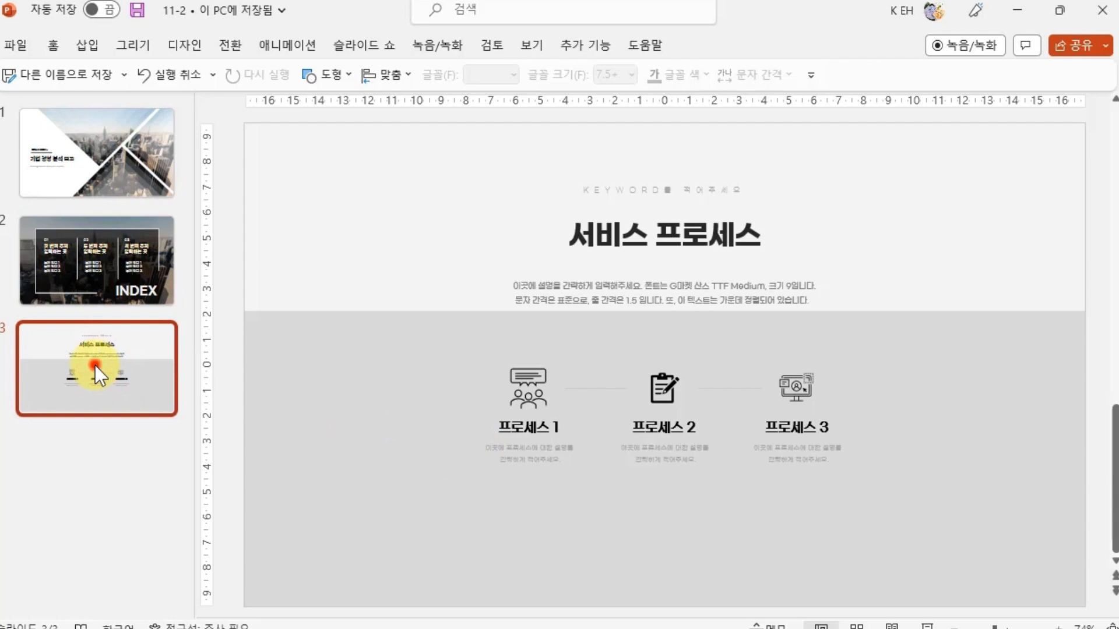
key(ctrl+d)
click(97, 463)
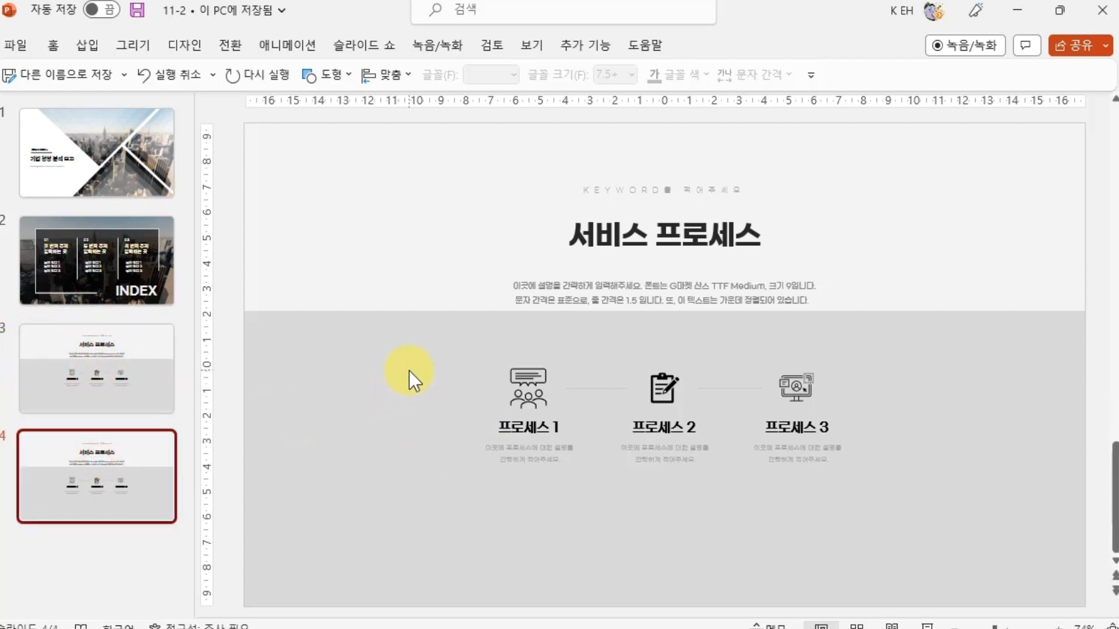
click(394, 371)
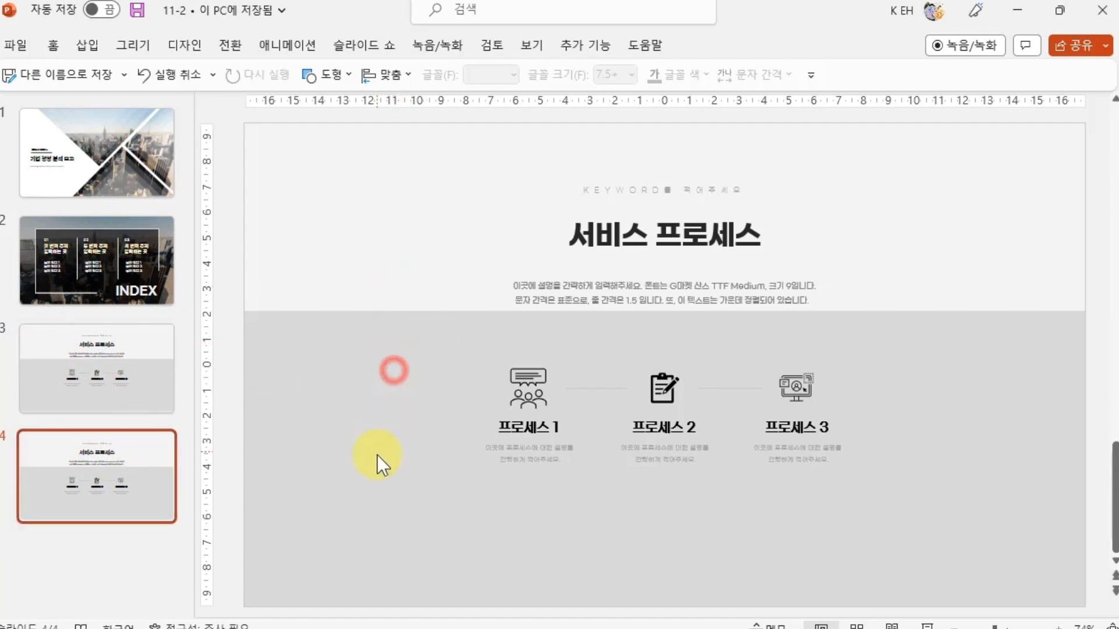
- Move the light rectangle to the lower part of slide 4 and extend its top edge up to just below the description
click(387, 251)
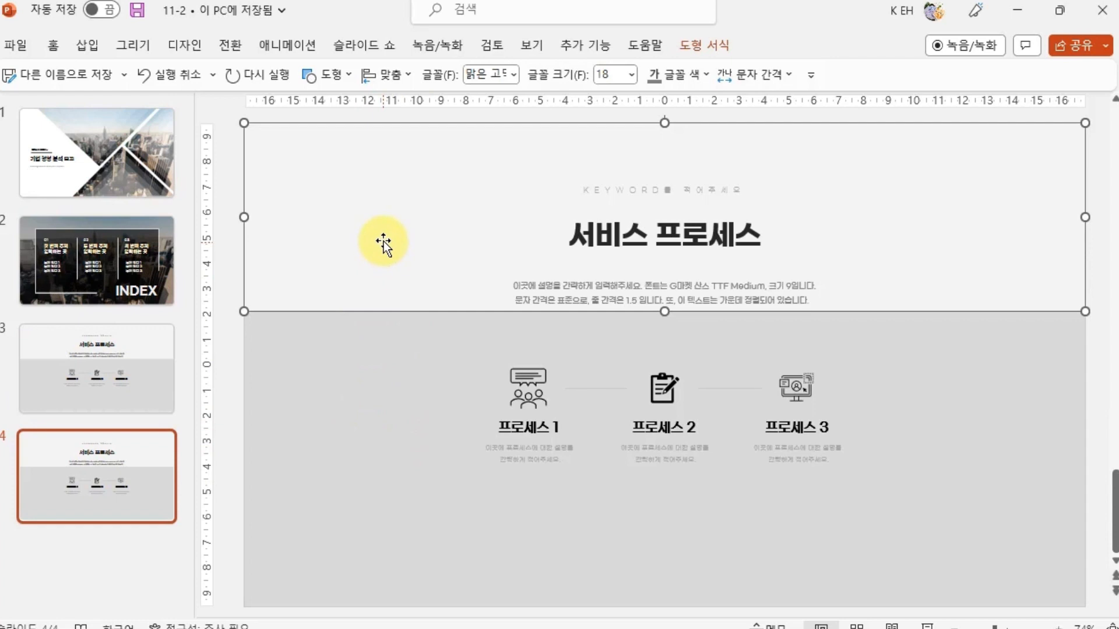
drag(379, 185, 380, 482)
drag(663, 417, 664, 310)
click(1099, 286)
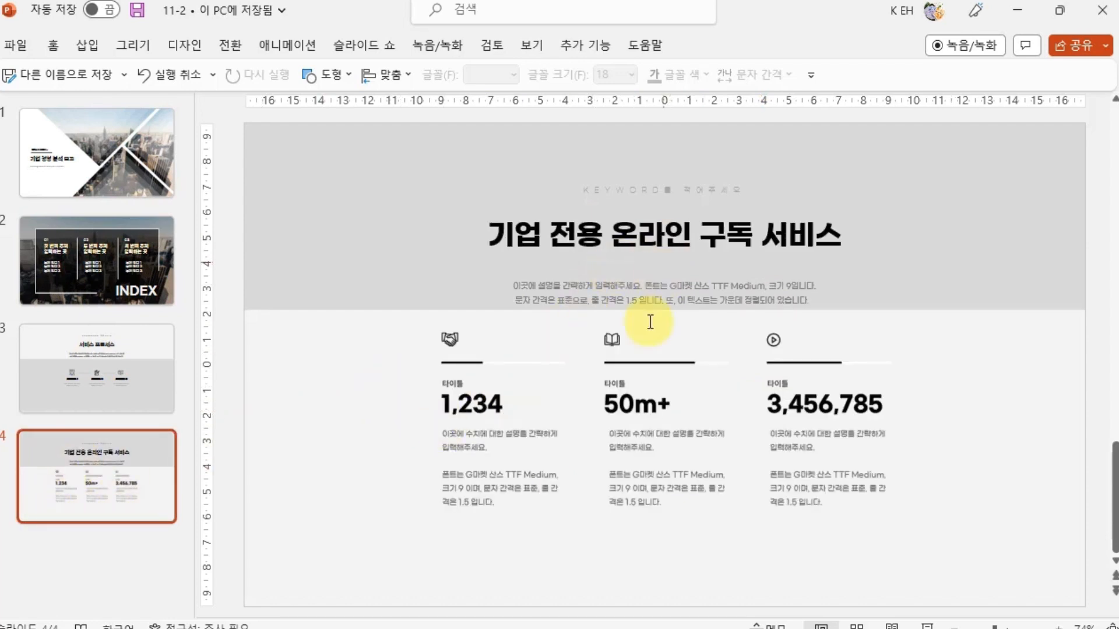
- Shift the three-column statistics picture slightly down within the light area of slide 4
click(644, 517)
drag(642, 512, 641, 529)
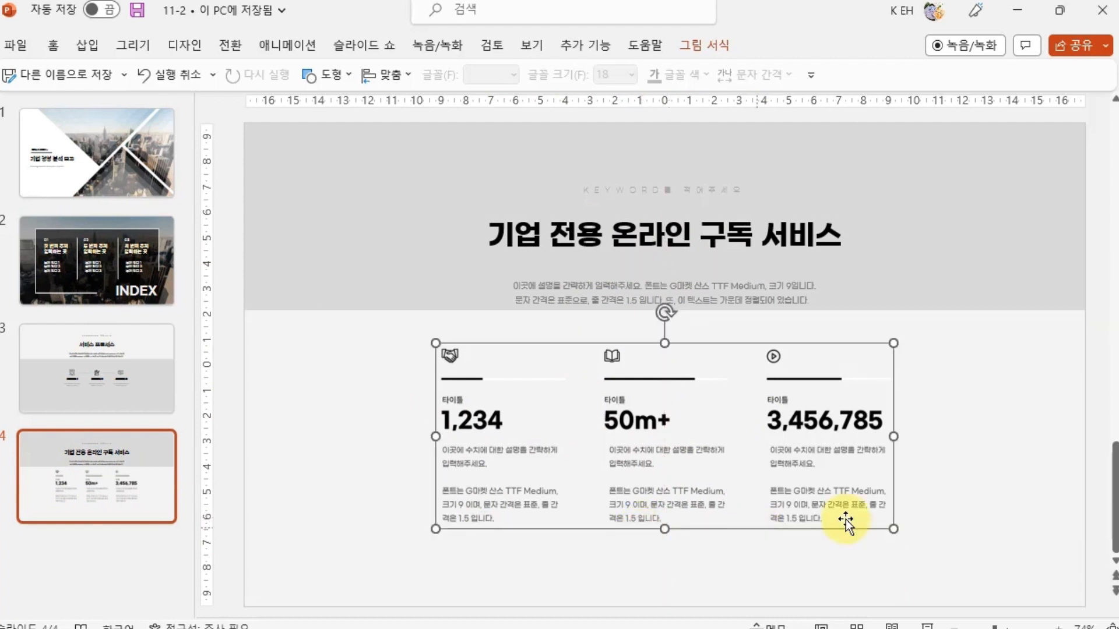
click(956, 487)
- Compare the two-tone layouts of slides 3 and 4, switching between them
click(1089, 256)
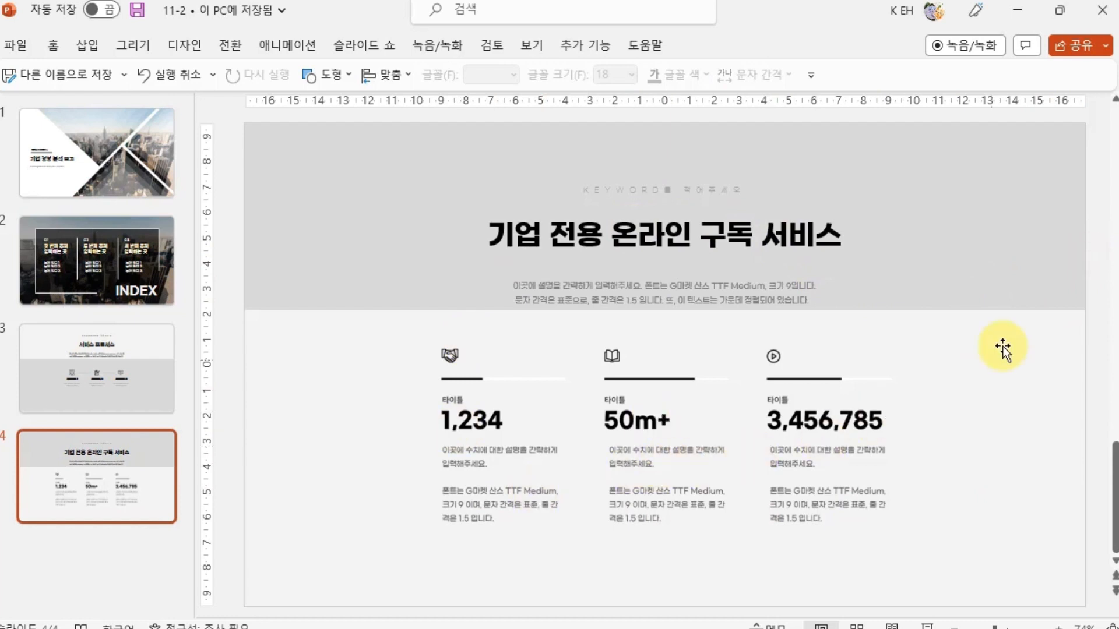
click(1030, 244)
click(1019, 361)
click(1024, 223)
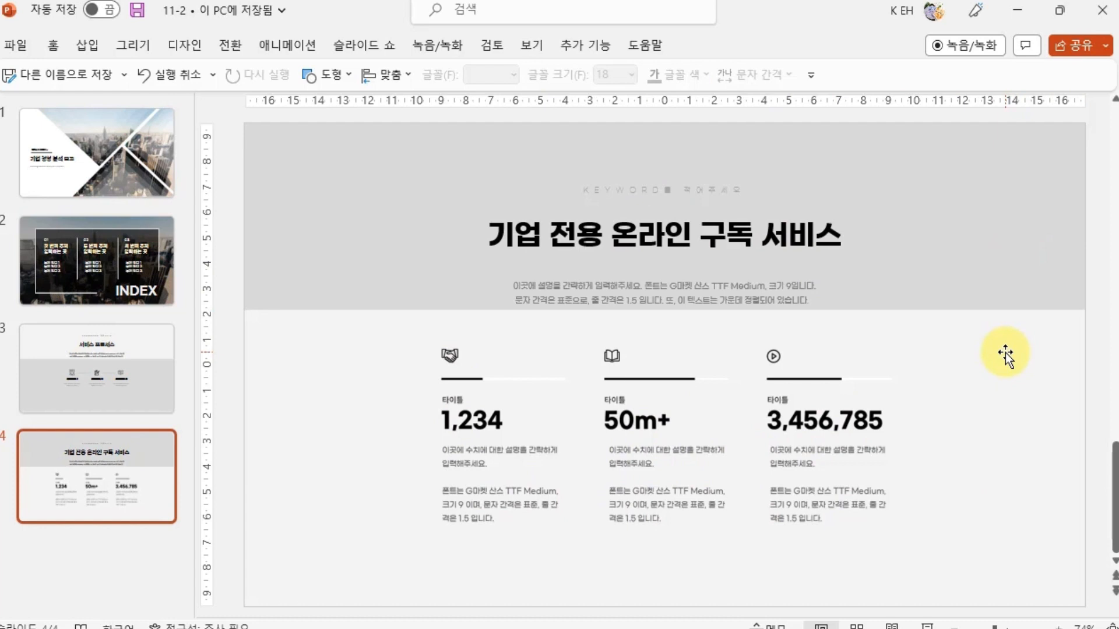
scroll(1006, 351, up, 1)
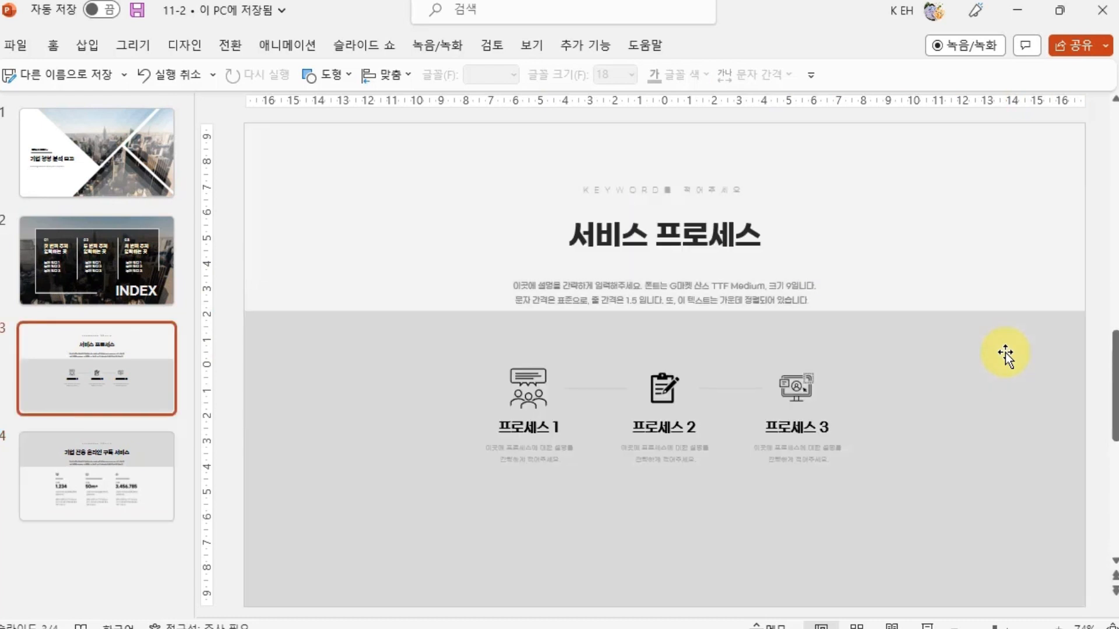
scroll(1005, 352, down, 1)
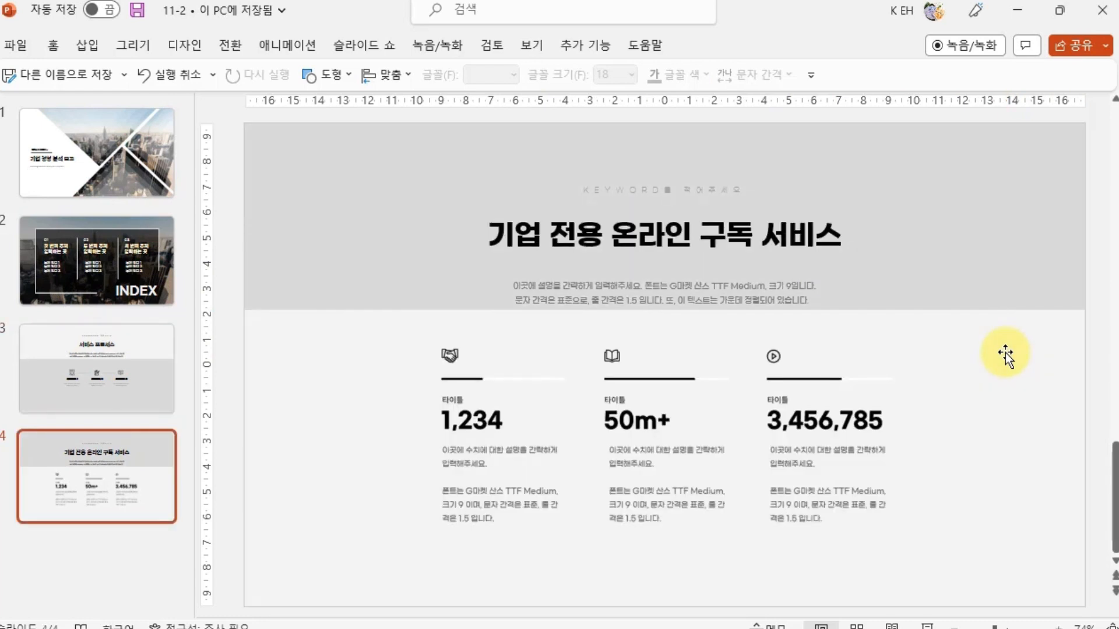
scroll(1050, 361, up, 1)
scroll(1050, 361, down, 1)
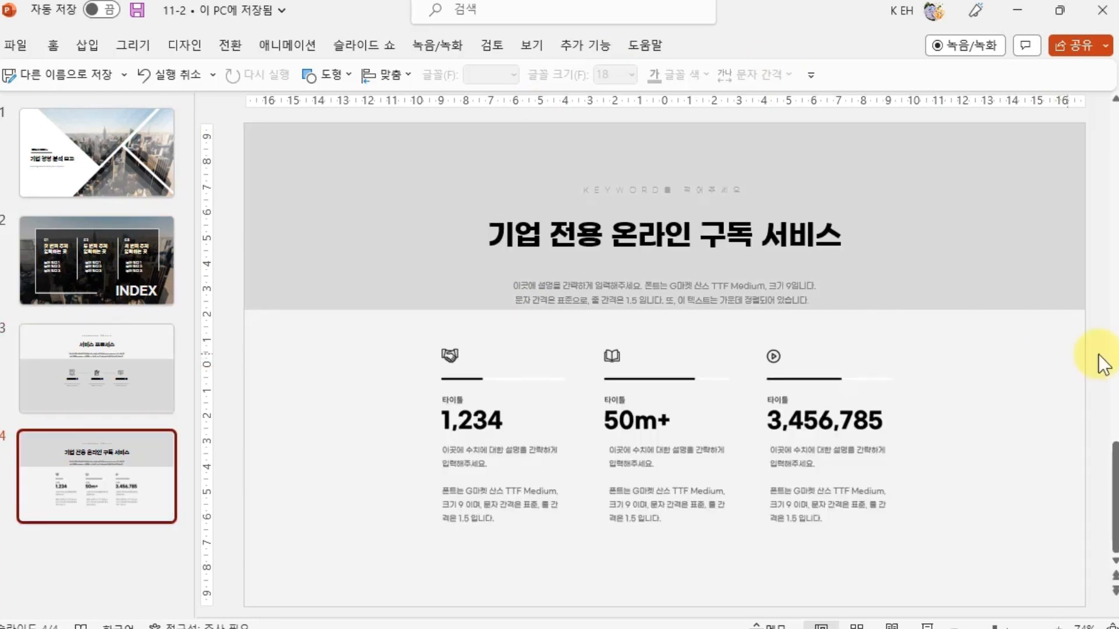
- Duplicate slide 4 and delete the three-column statistics picture from the copy
click(122, 453)
key(ctrl+d)
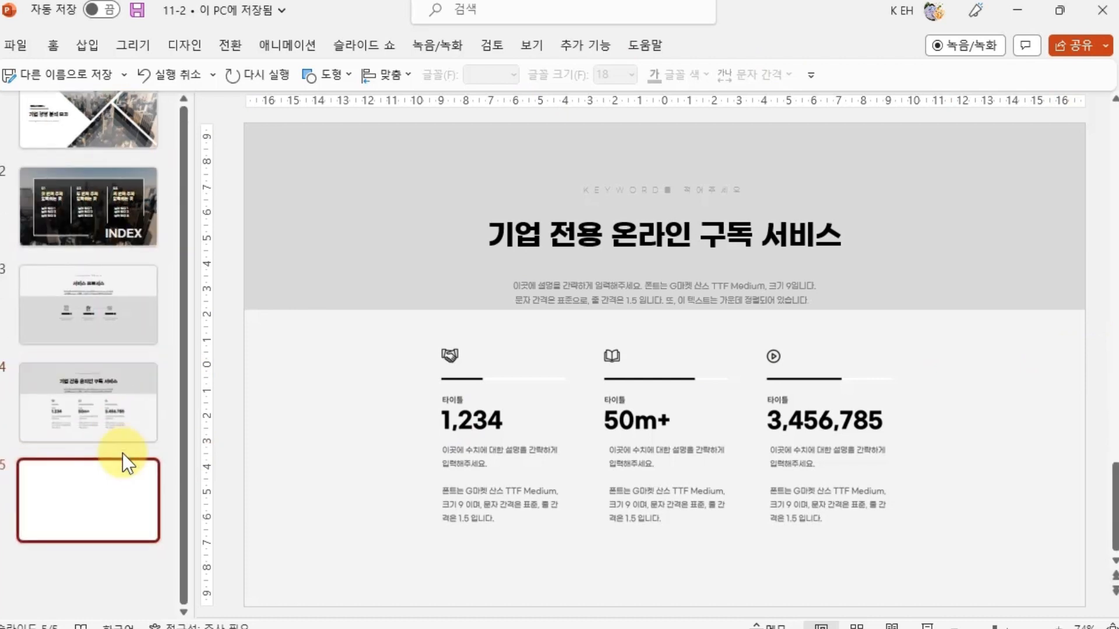
click(107, 513)
click(579, 417)
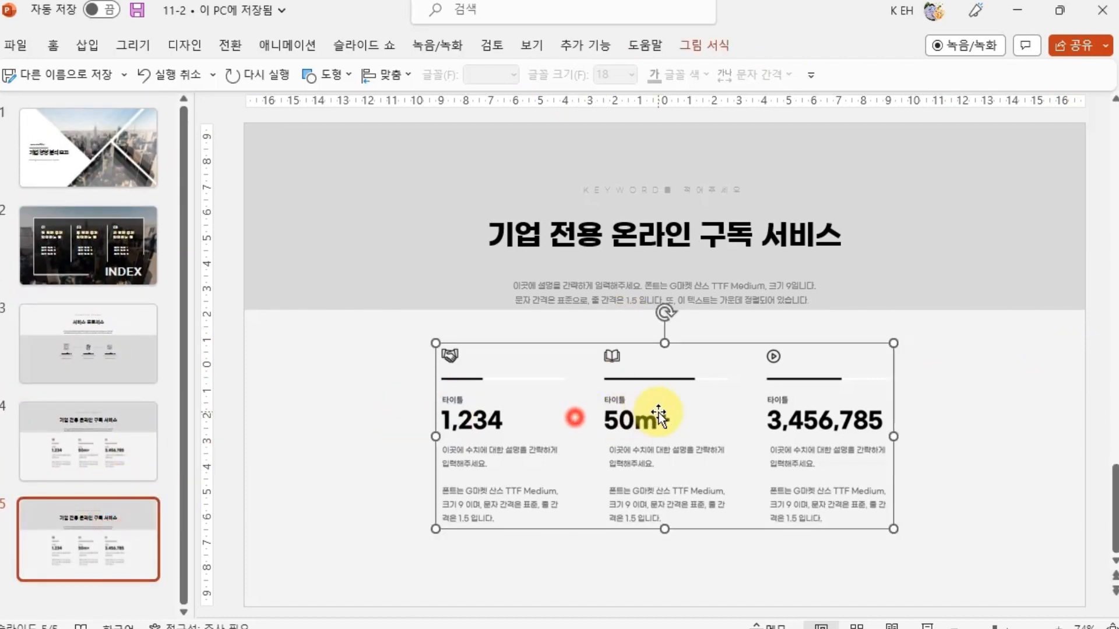
key(Delete)
- Shrink slide 5's light rectangle about its centre to about 22 by 8 cm, and stretch its top edge upward to the description
click(912, 388)
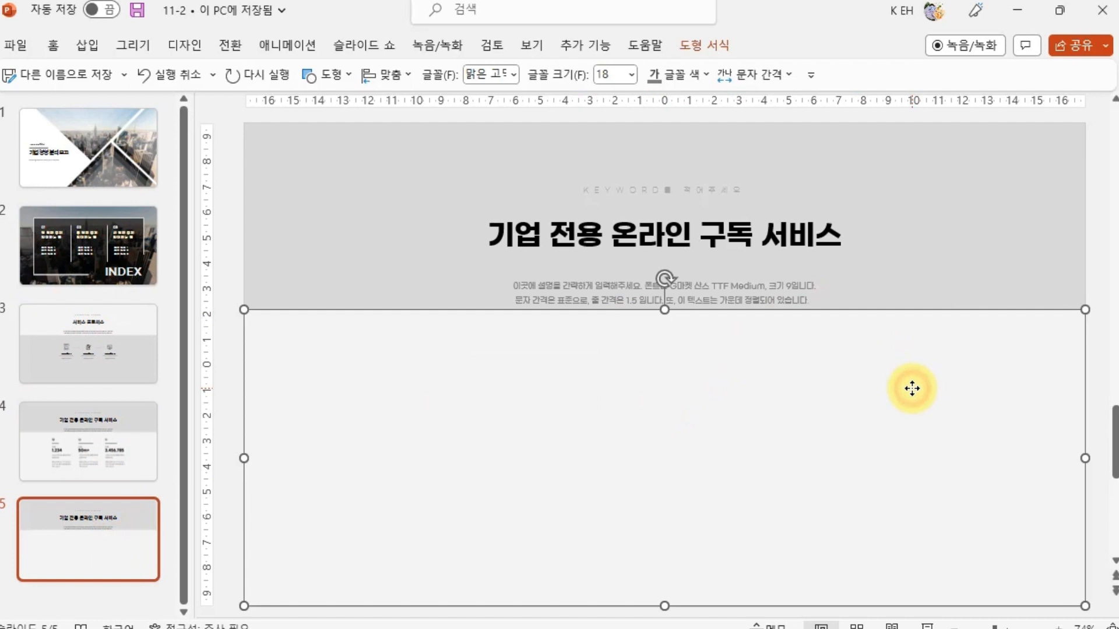
drag(1085, 606, 1031, 561)
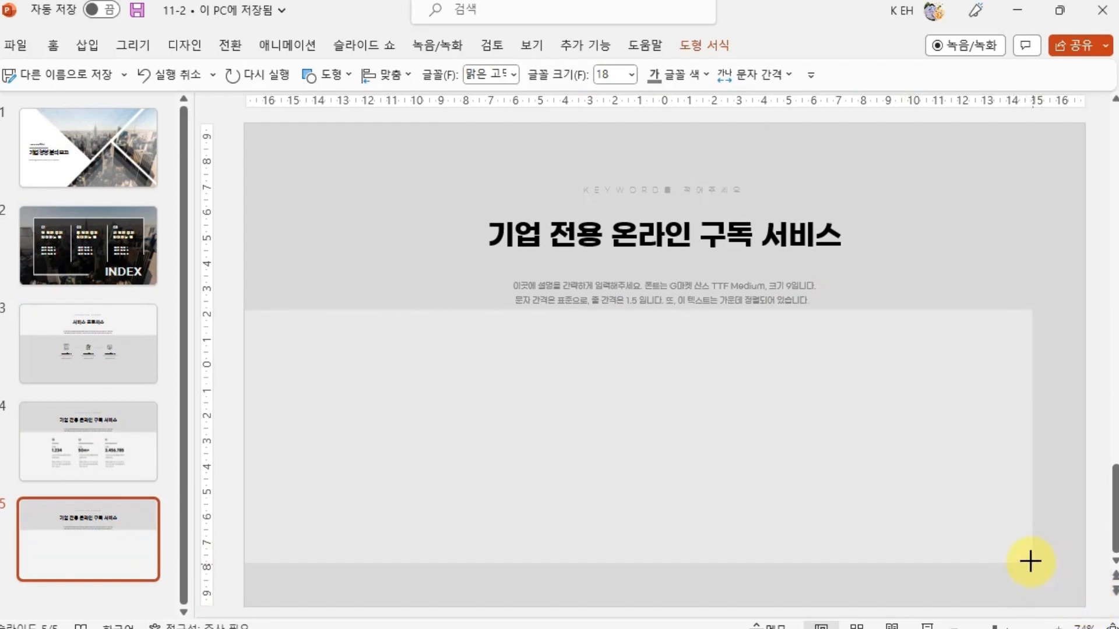
key(ctrl)
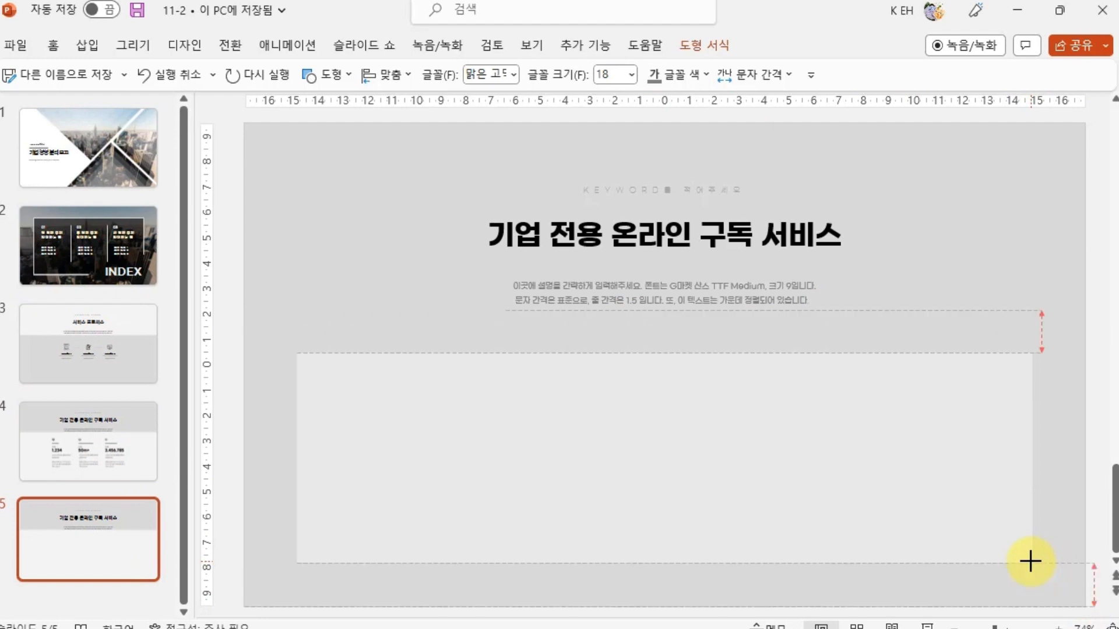
key(shift)
drag(1031, 561, 890, 467)
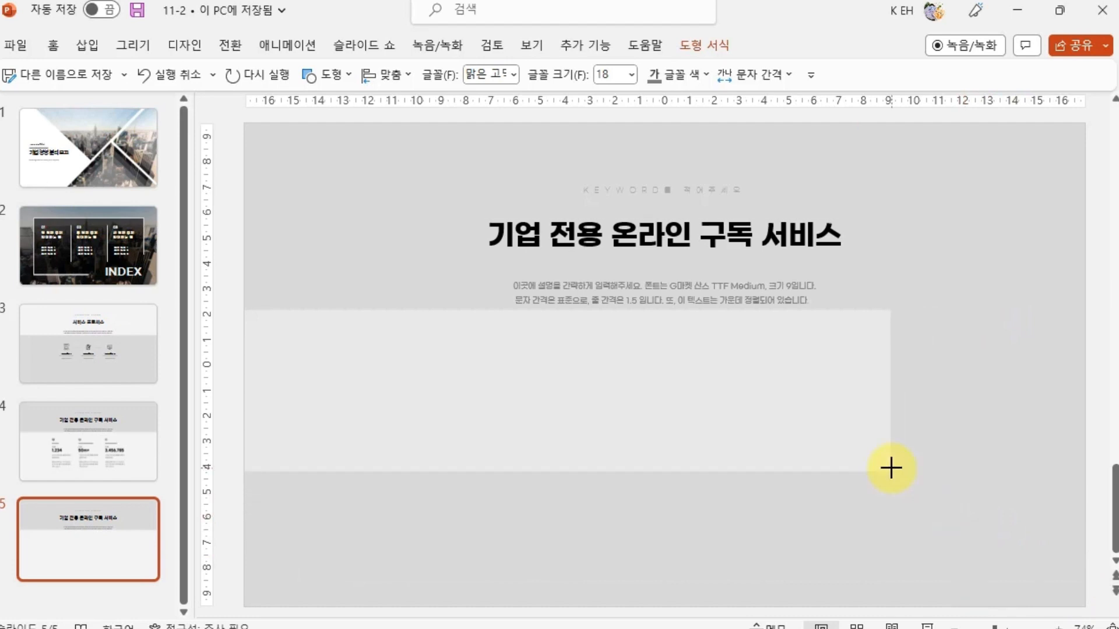
key(ctrl+shift)
drag(898, 479, 936, 534)
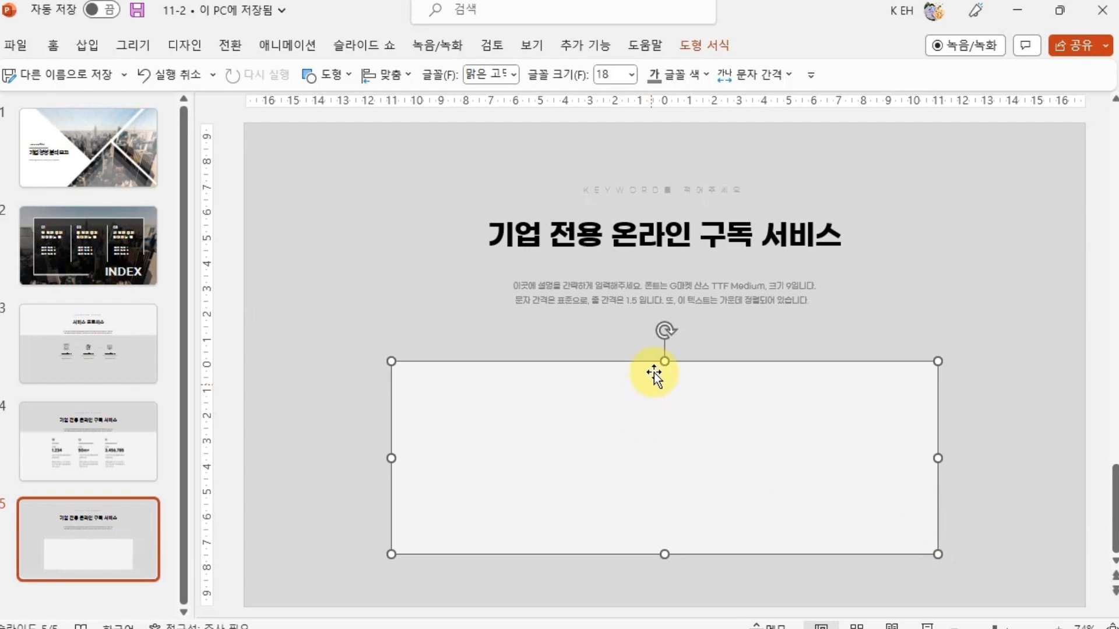
drag(664, 361, 667, 274)
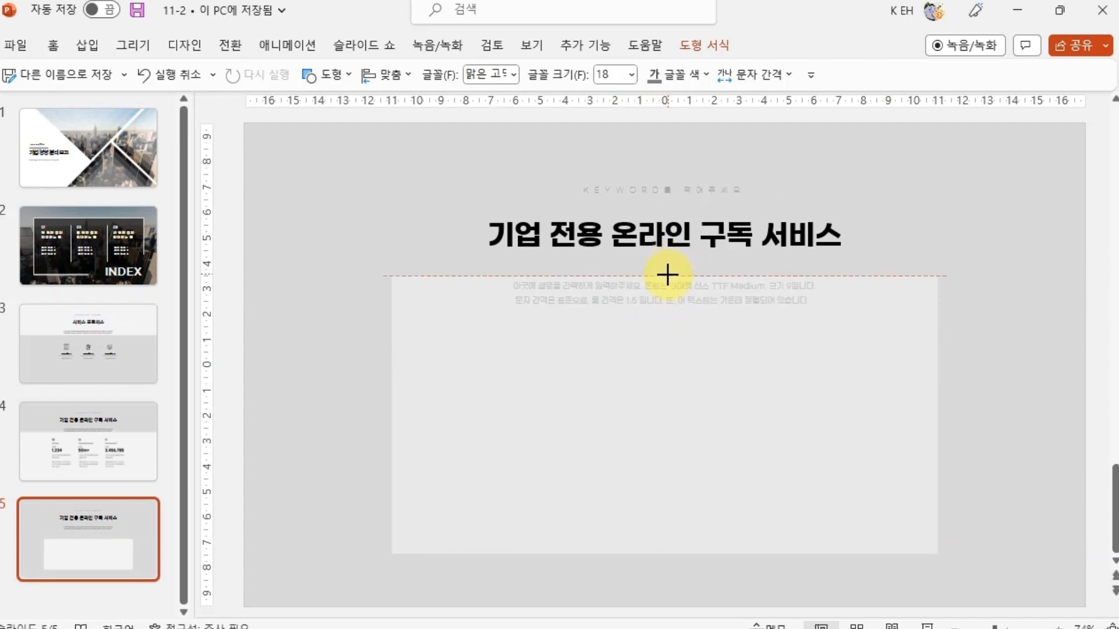